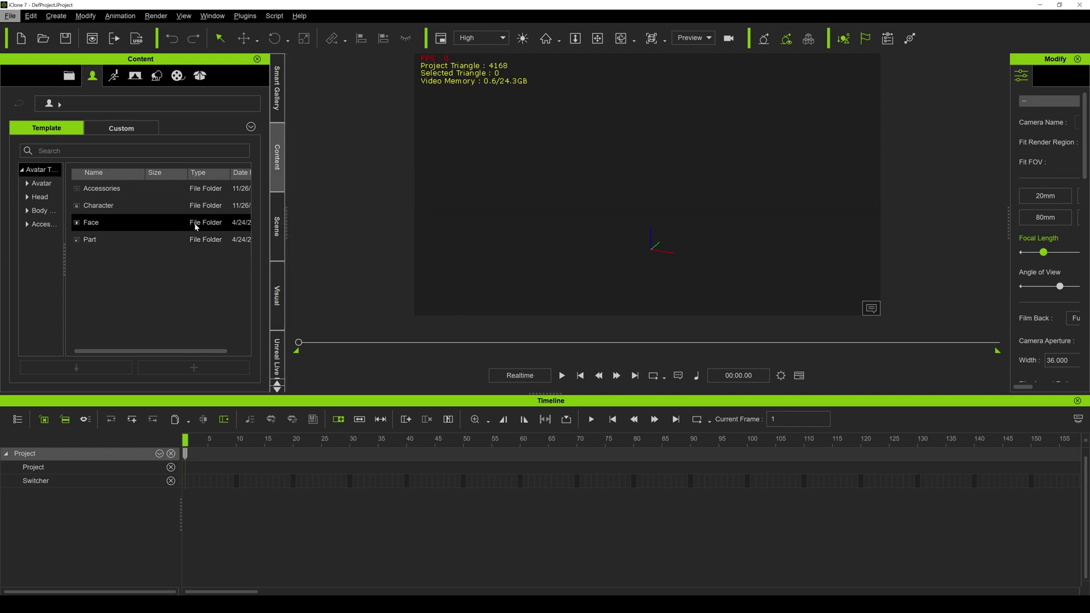
- Load the male motion dummy avatar and apply the male MotionPlus clip Mason_Talk 1 to it, playing it briefly
{"action": "double_click", "coordinate": [158, 206]}
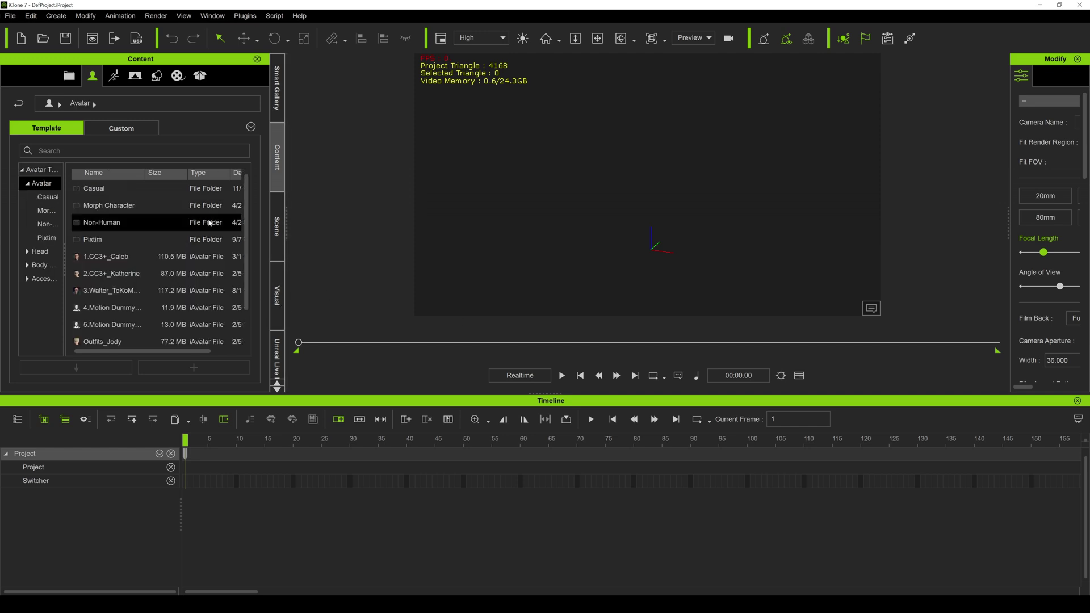
{"action": "double_click", "coordinate": [115, 312]}
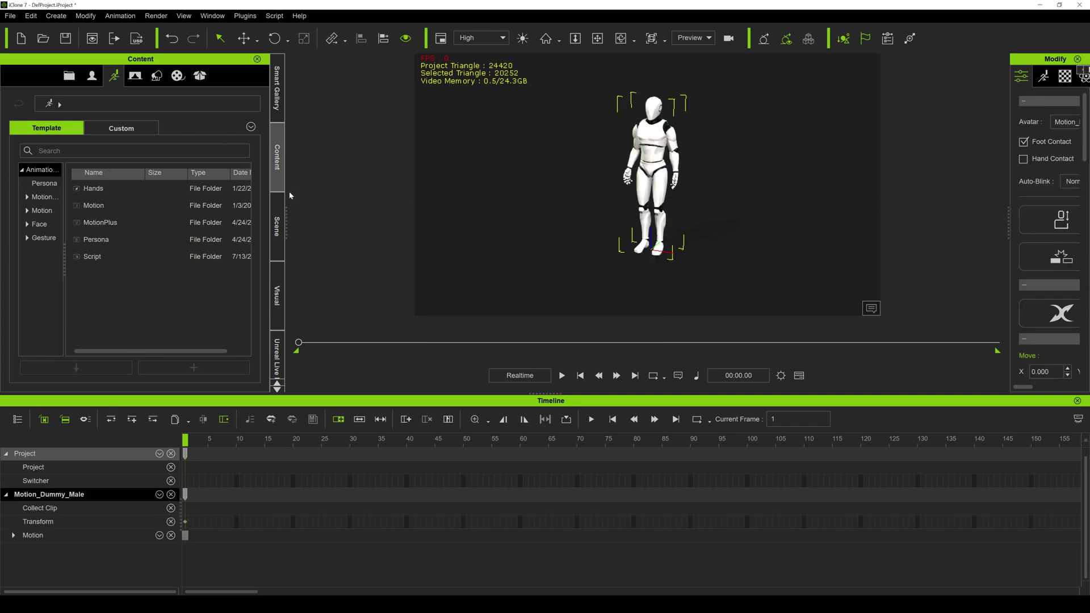
{"action": "double_click", "coordinate": [116, 221]}
{"action": "double_click", "coordinate": [116, 208]}
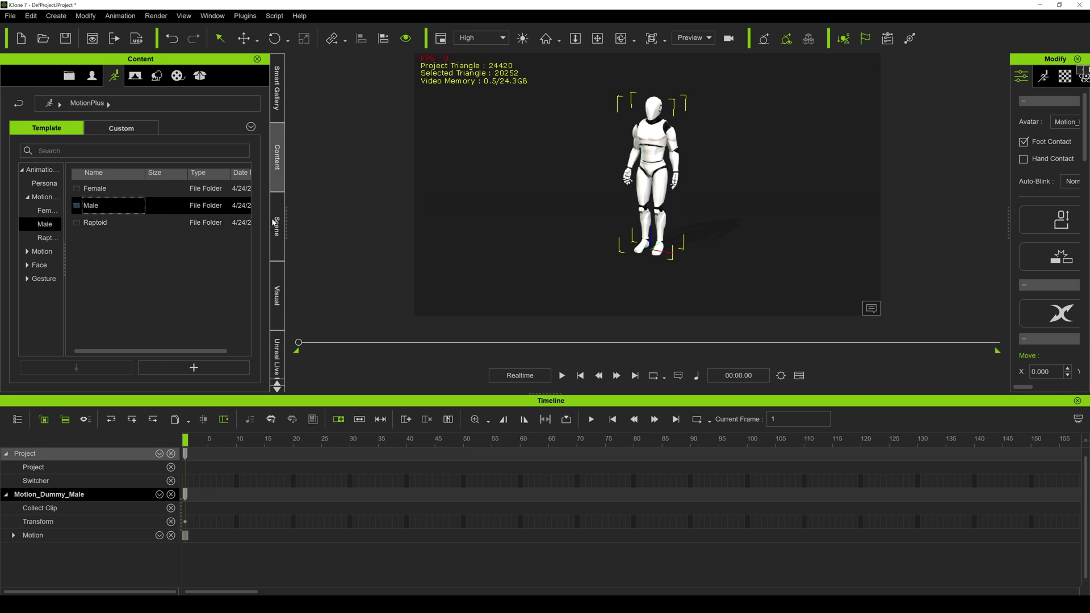
{"action": "double_click", "coordinate": [108, 194]}
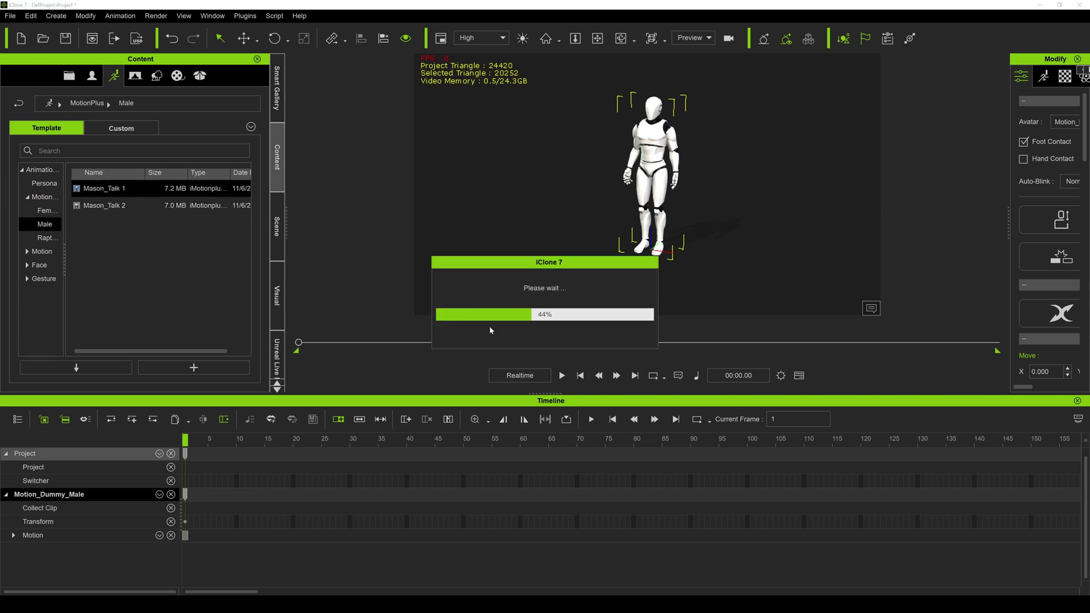
{"action": "left_click", "coordinate": [561, 376]}
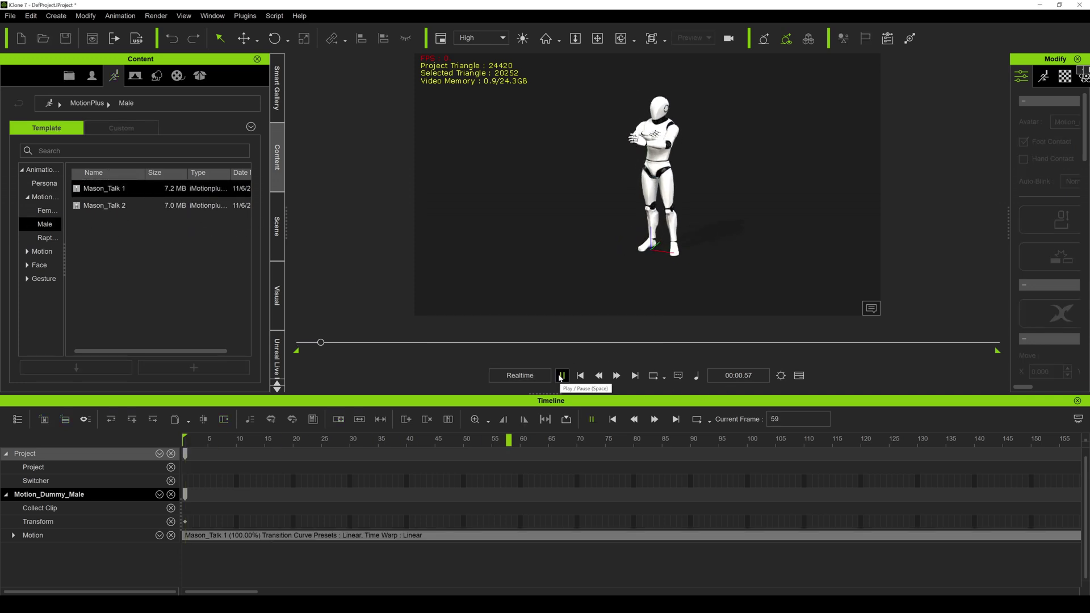
{"action": "key", "text": "space"}
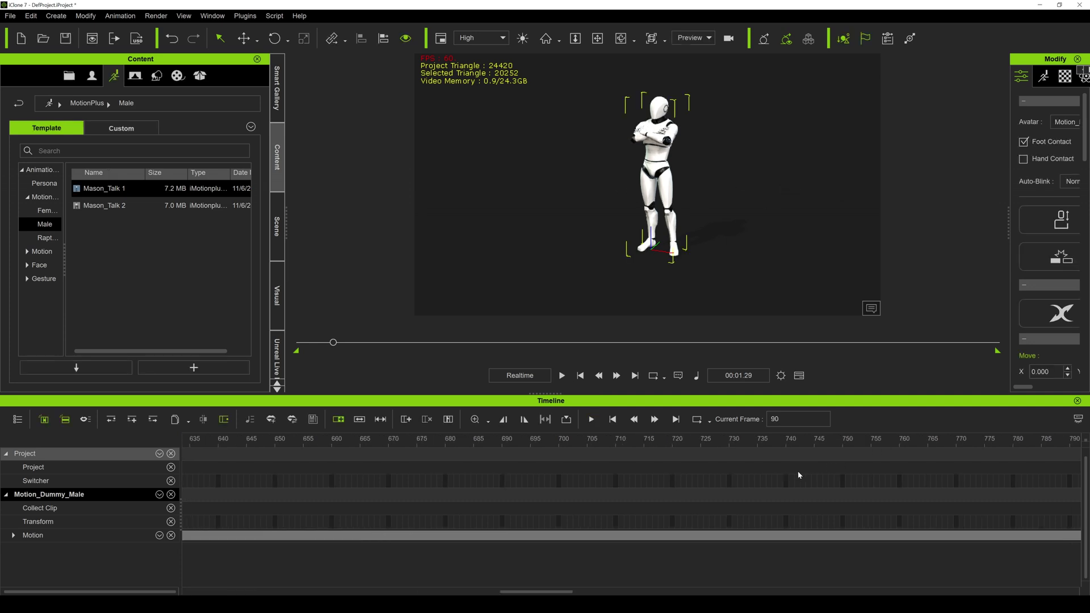
- Set up an FBX export with the Unreal preset and a frame range of 1 to 1450, and open its advanced settings
{"action": "left_click", "coordinate": [10, 16]}
{"action": "mouse_move", "coordinate": [68, 107]}
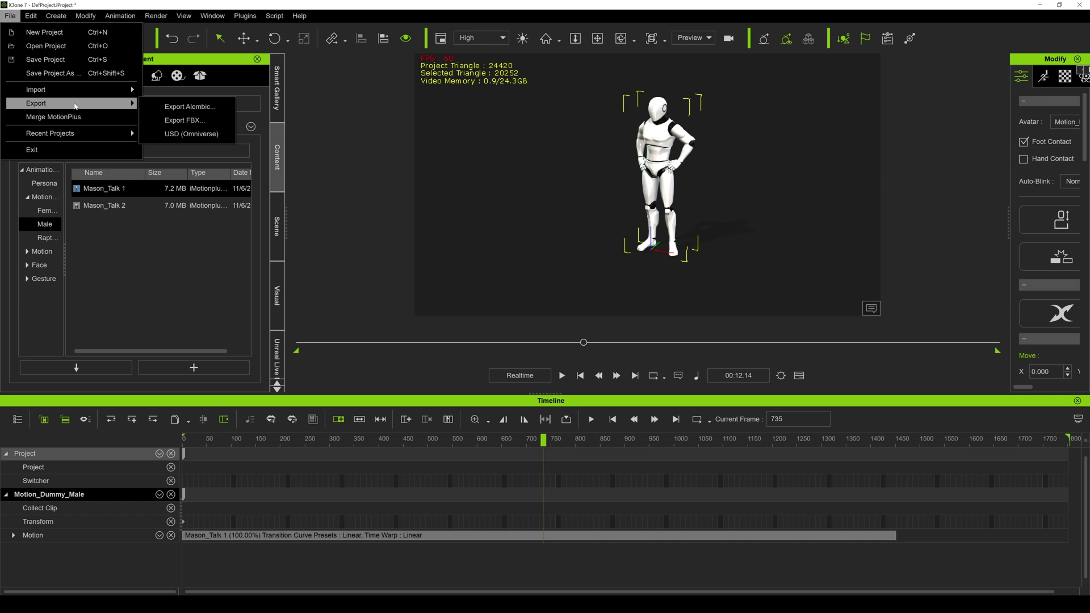
{"action": "left_click", "coordinate": [191, 120]}
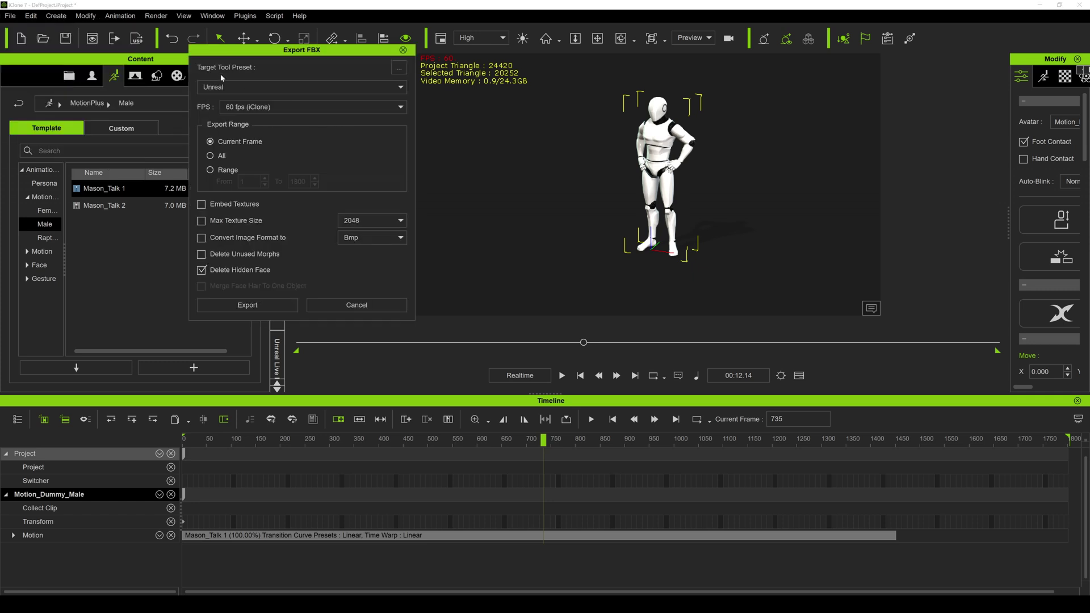
{"action": "left_click", "coordinate": [226, 170]}
{"action": "double_click", "coordinate": [297, 181]}
{"action": "type", "text": "1450"}
{"action": "left_click", "coordinate": [399, 68]}
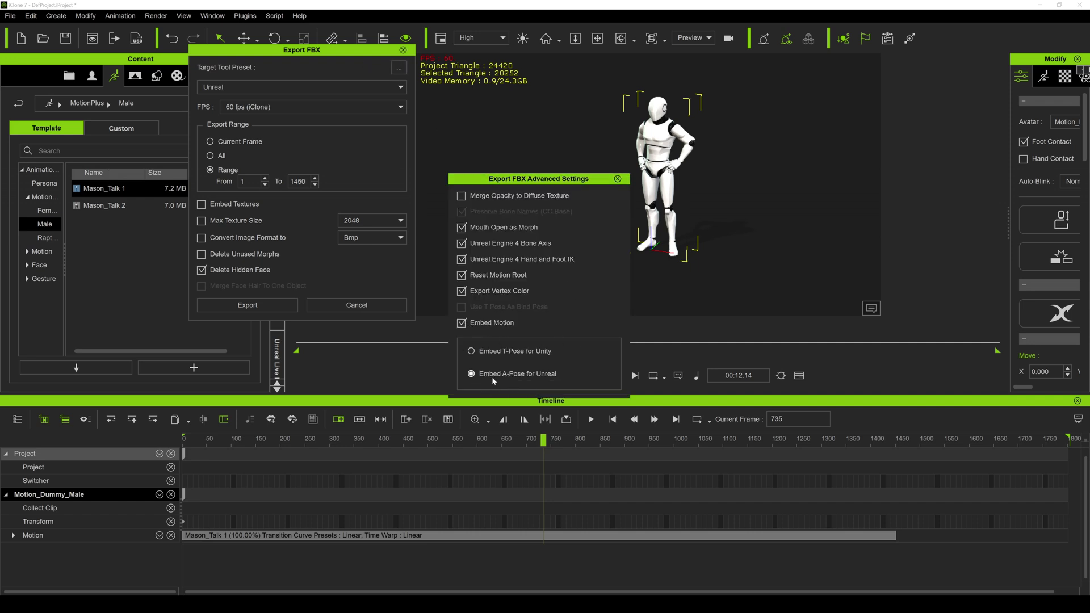
- Export the animated dummy as an FBX file named rosuck in the iclone folder on the Desktop
{"action": "left_click", "coordinate": [267, 305]}
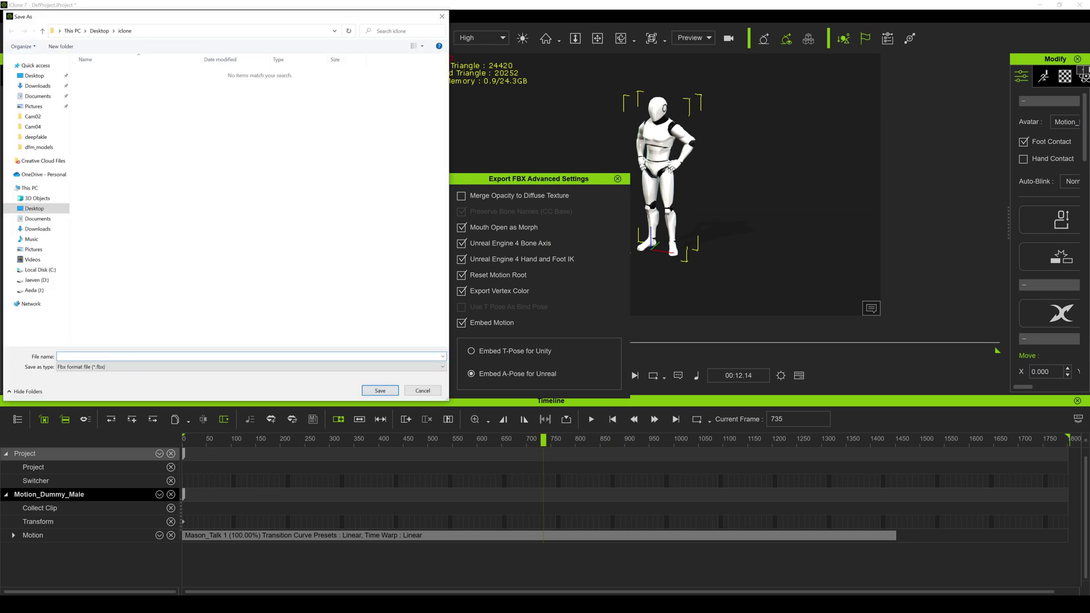
{"action": "type", "text": "root"}
{"action": "key", "text": "Return"}
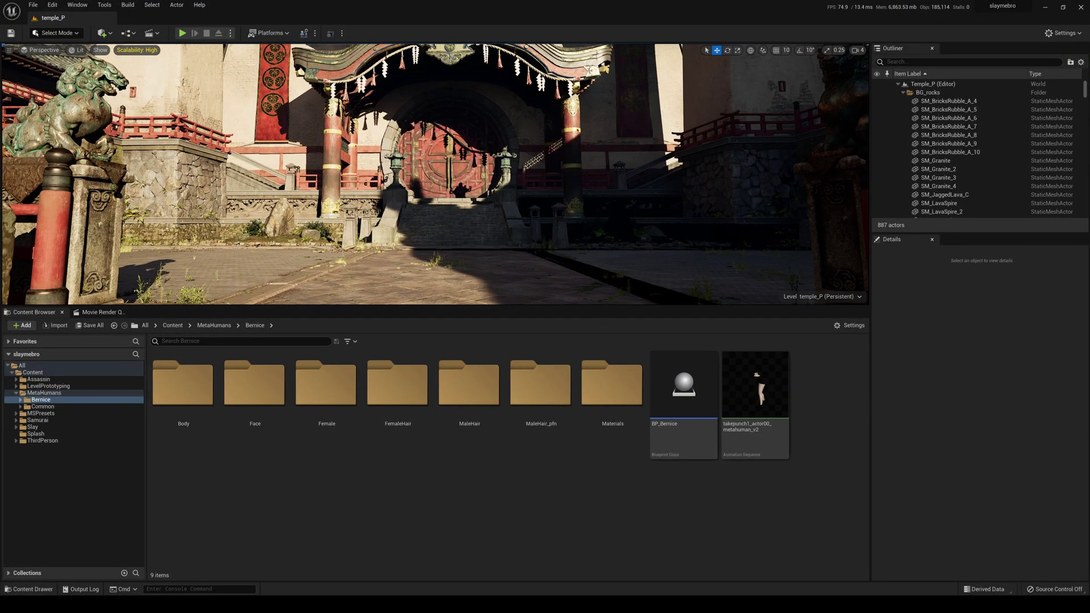
- Switch to Unreal Engine, resize the viewport, and open SK_Mannequin_Skeleton from the Assassin Mesh folder to inspect the character's skeleton
{"action": "left_click_drag", "start_coordinate": [544, 308], "coordinate": [544, 439]}
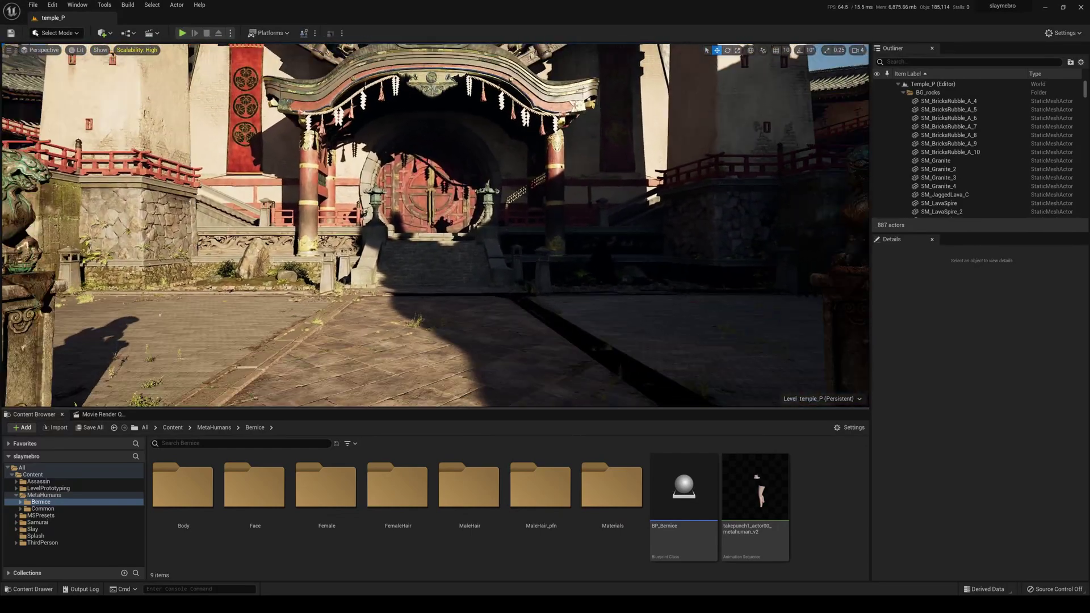
{"action": "left_click_drag", "start_coordinate": [514, 408], "coordinate": [513, 355]}
{"action": "left_click", "coordinate": [172, 375]}
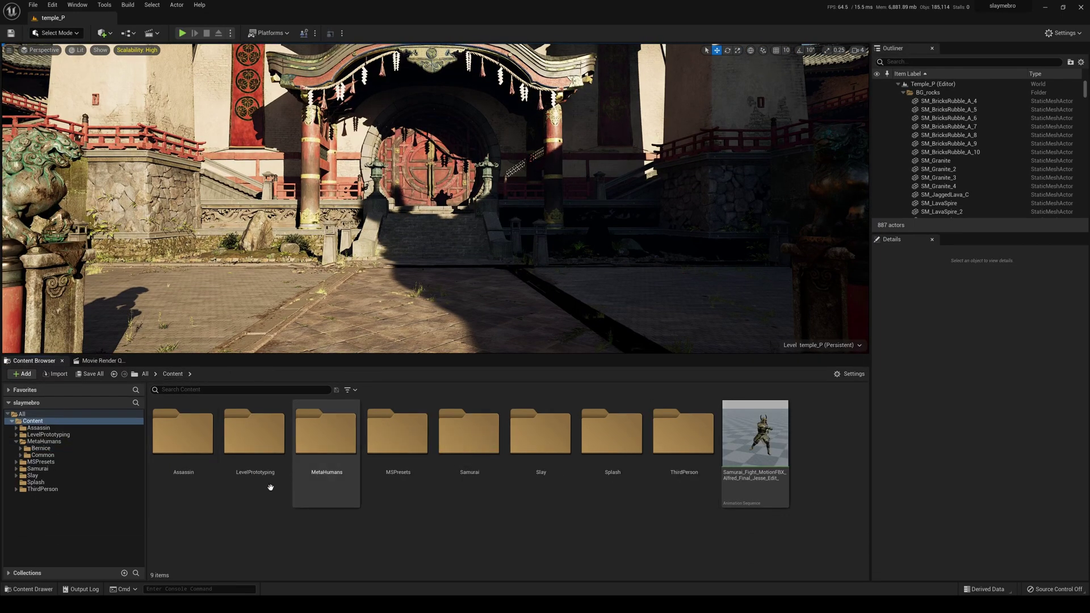
{"action": "left_click", "coordinate": [180, 447]}
{"action": "double_click", "coordinate": [180, 447]}
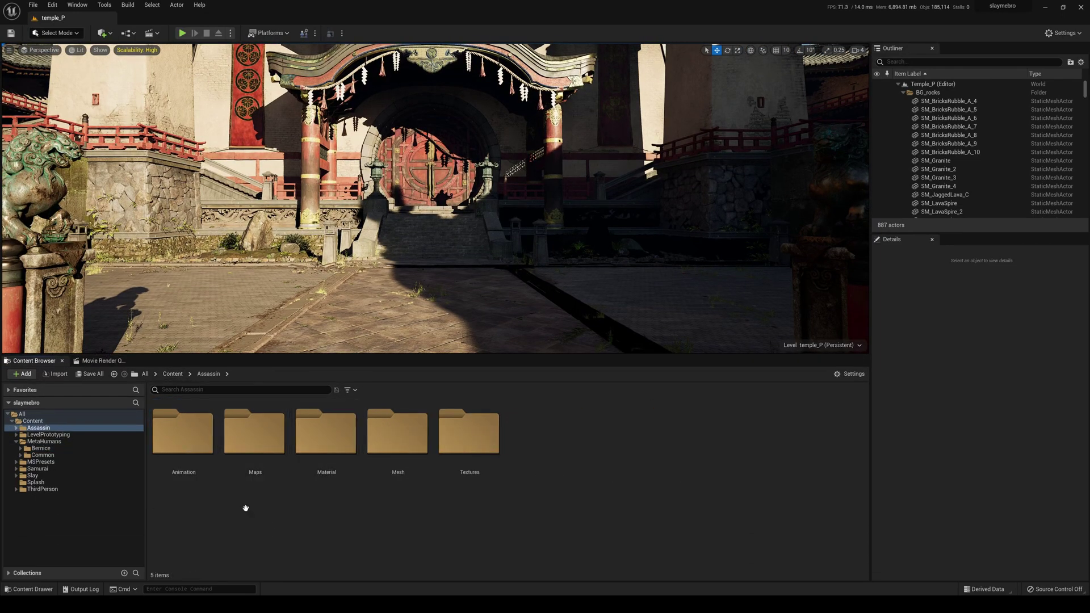
{"action": "double_click", "coordinate": [392, 497]}
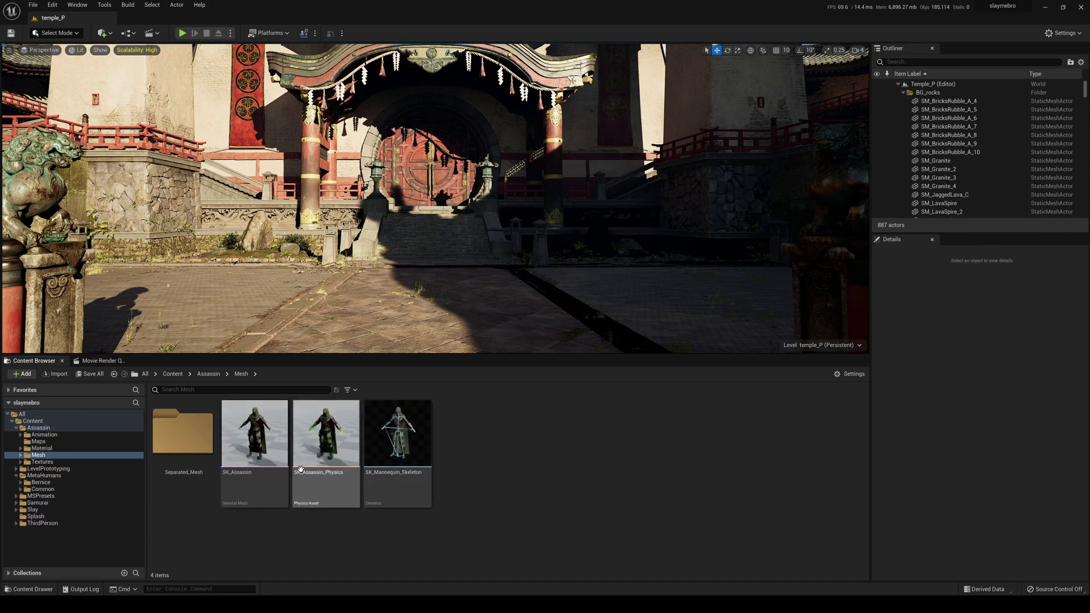
{"action": "double_click", "coordinate": [415, 442]}
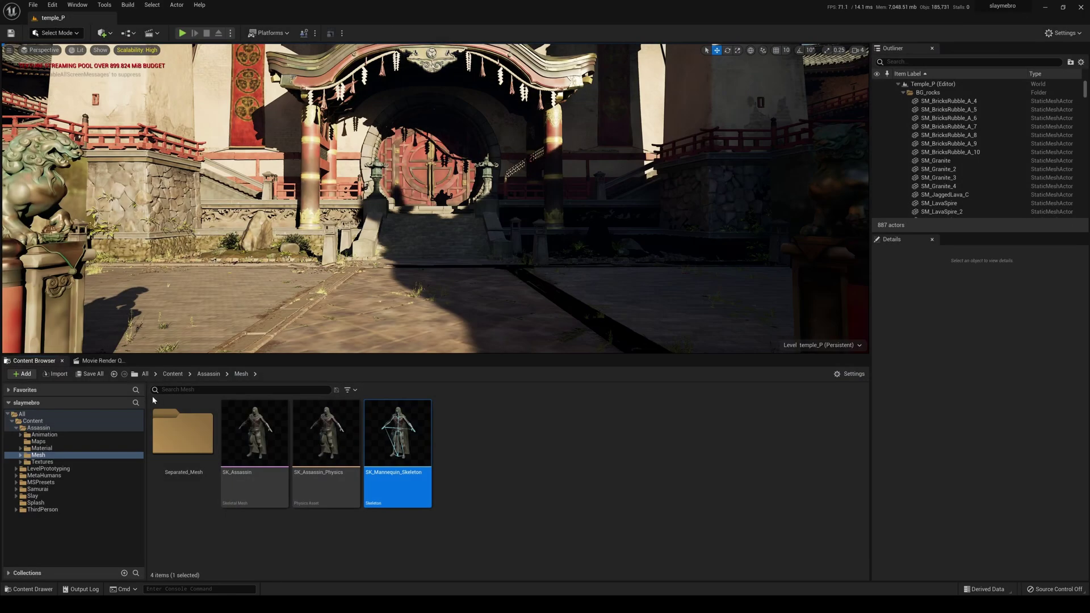
- Create a folder named iclone in the main Content directory
{"action": "left_click", "coordinate": [173, 374]}
{"action": "right_click", "coordinate": [281, 514]}
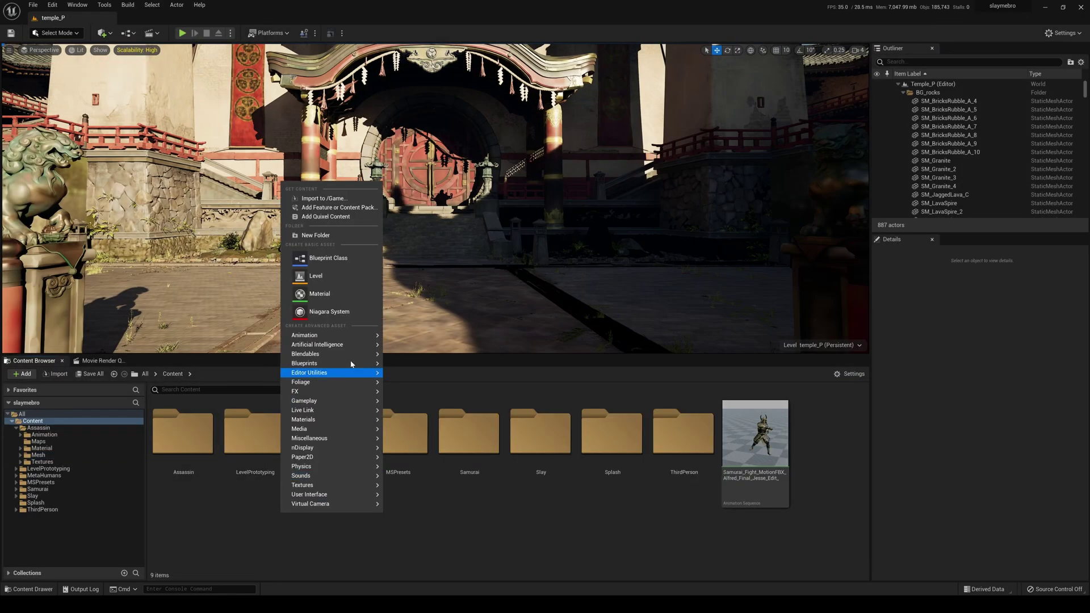
{"action": "left_click", "coordinate": [316, 235]}
{"action": "type", "text": "iclone"}
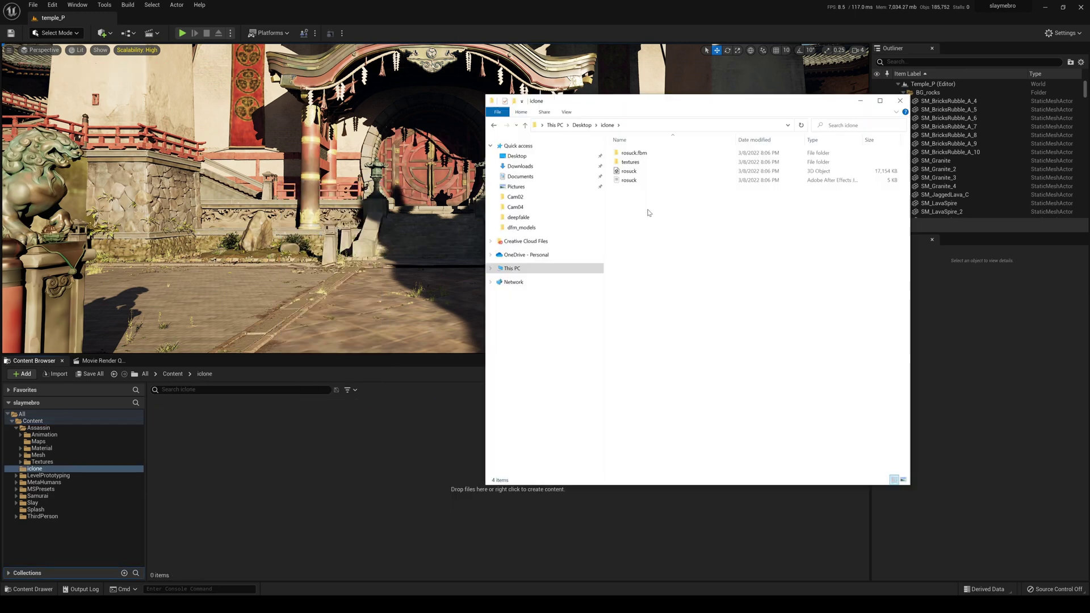
- Import the rosuck FBX from the Desktop iclone folder into the project's iclone folder as a skeletal mesh with animations
{"action": "left_click", "coordinate": [630, 171]}
{"action": "left_click_drag", "start_coordinate": [629, 171], "coordinate": [257, 444]}
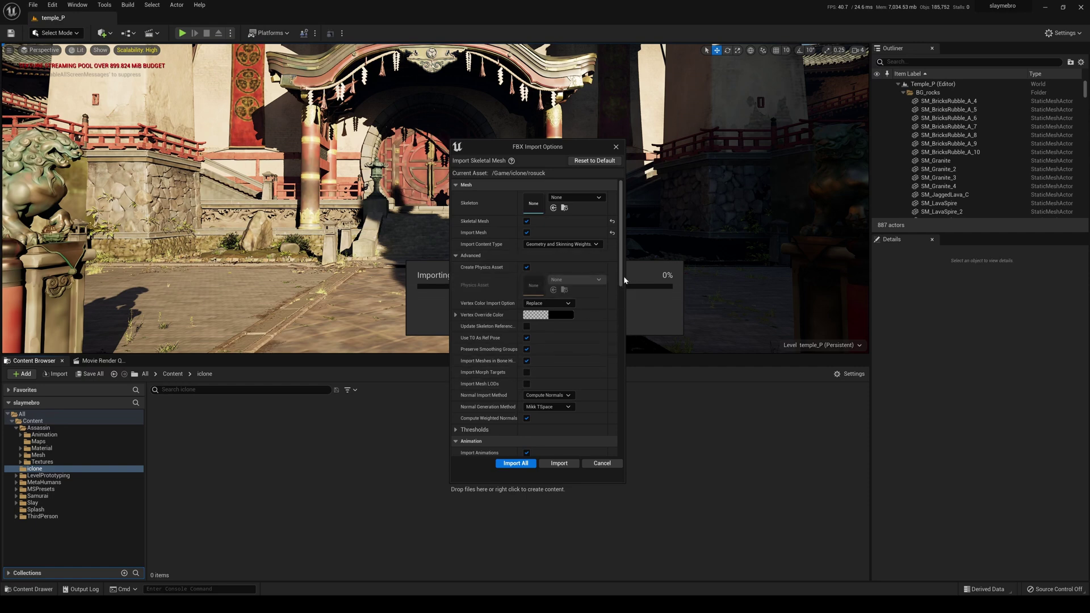
{"action": "scroll", "coordinate": [624, 276], "scroll_direction": "down", "scroll_amount": 5}
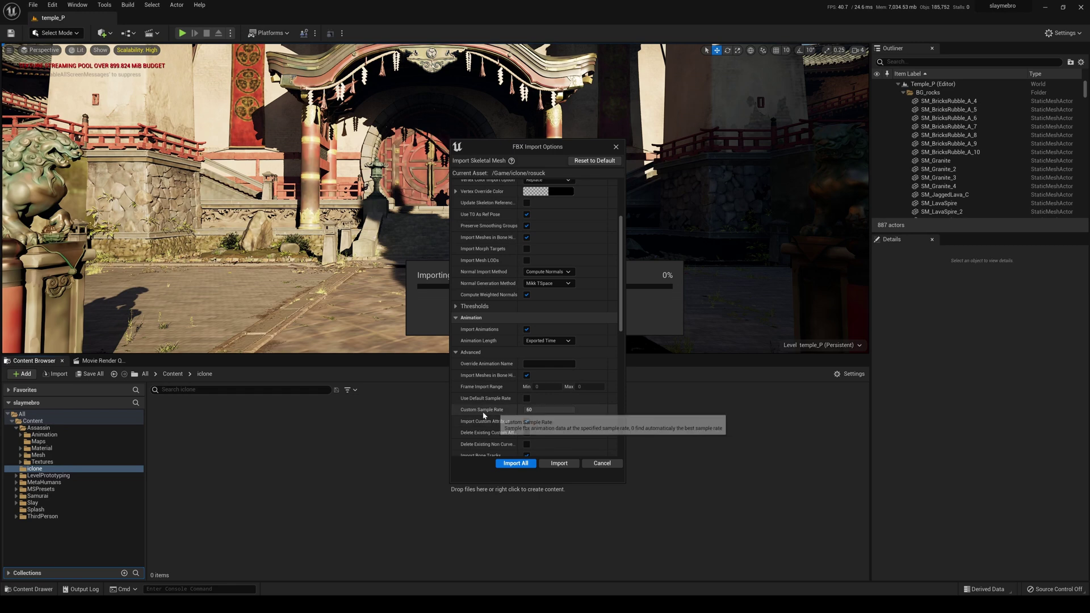
{"action": "left_click", "coordinate": [558, 463]}
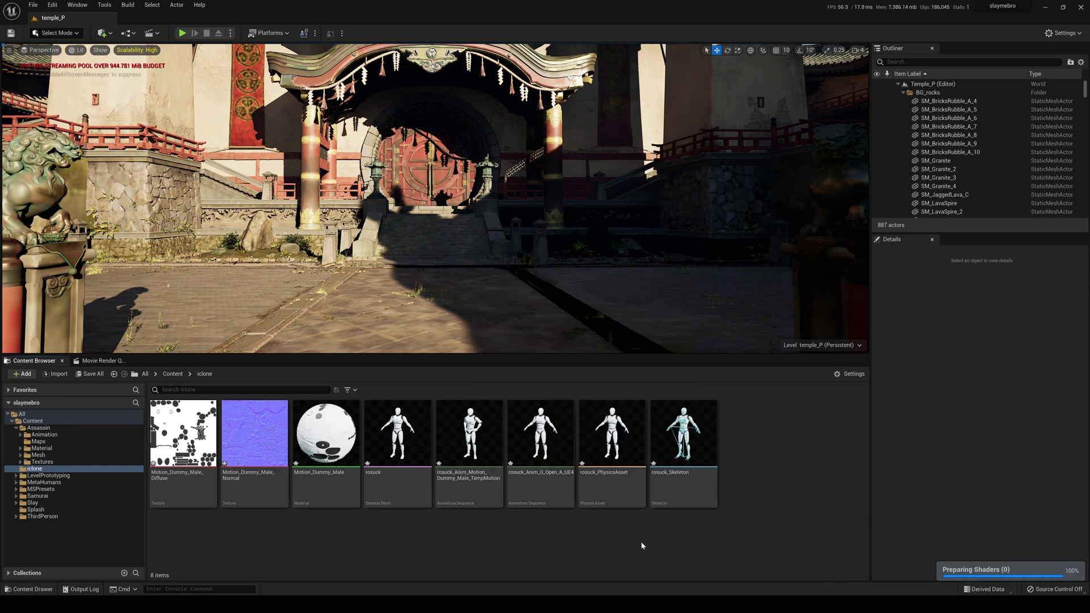
{"action": "left_click", "coordinate": [398, 449]}
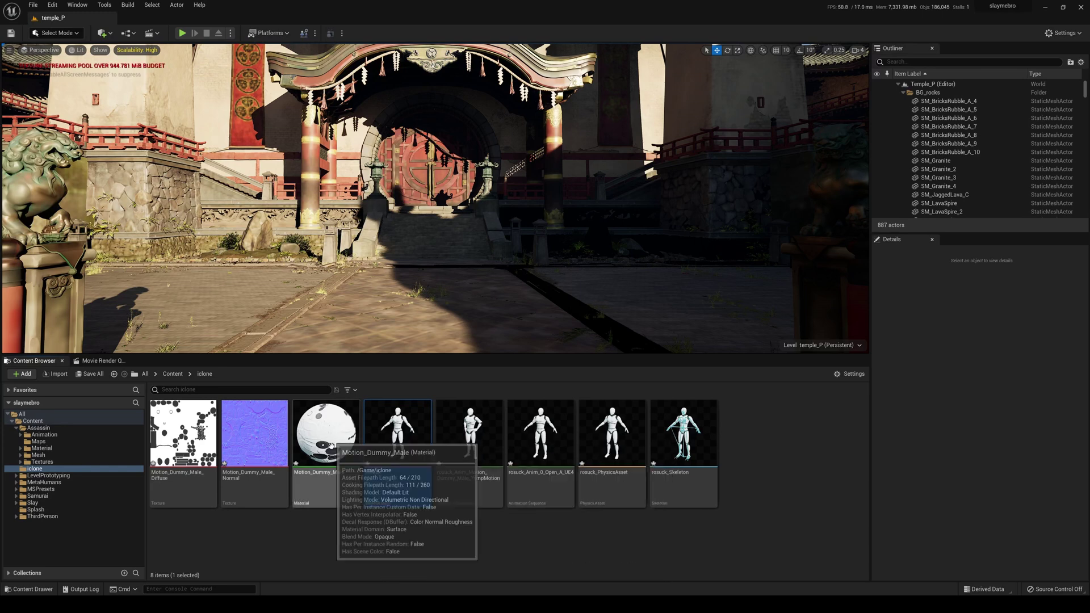
- Create a folder named retarge in the main Content directory
{"action": "left_click", "coordinate": [173, 375]}
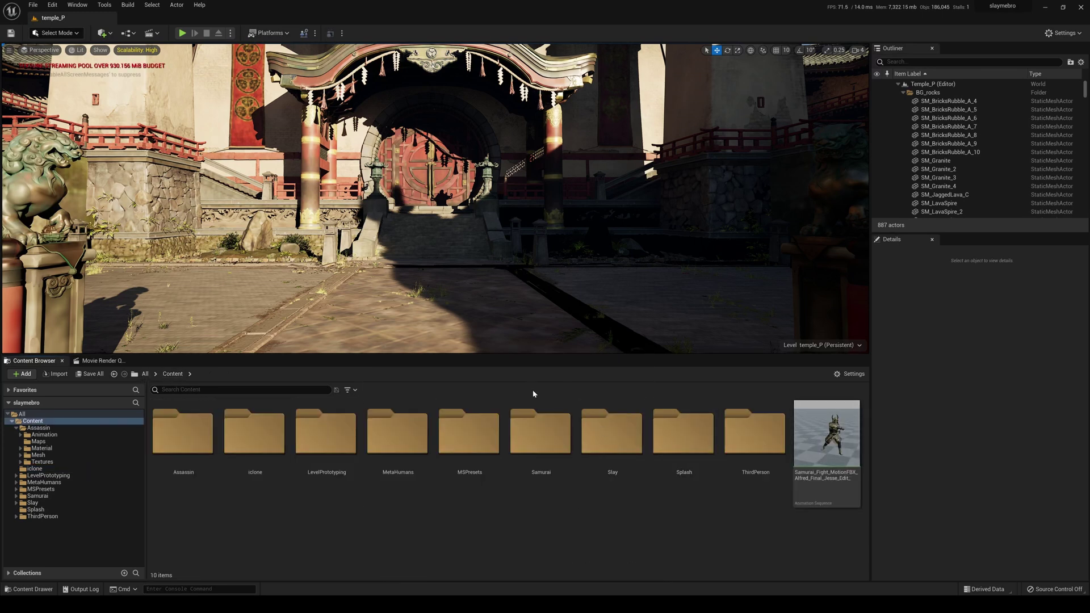
{"action": "right_click", "coordinate": [343, 548]}
{"action": "left_click", "coordinate": [373, 268]}
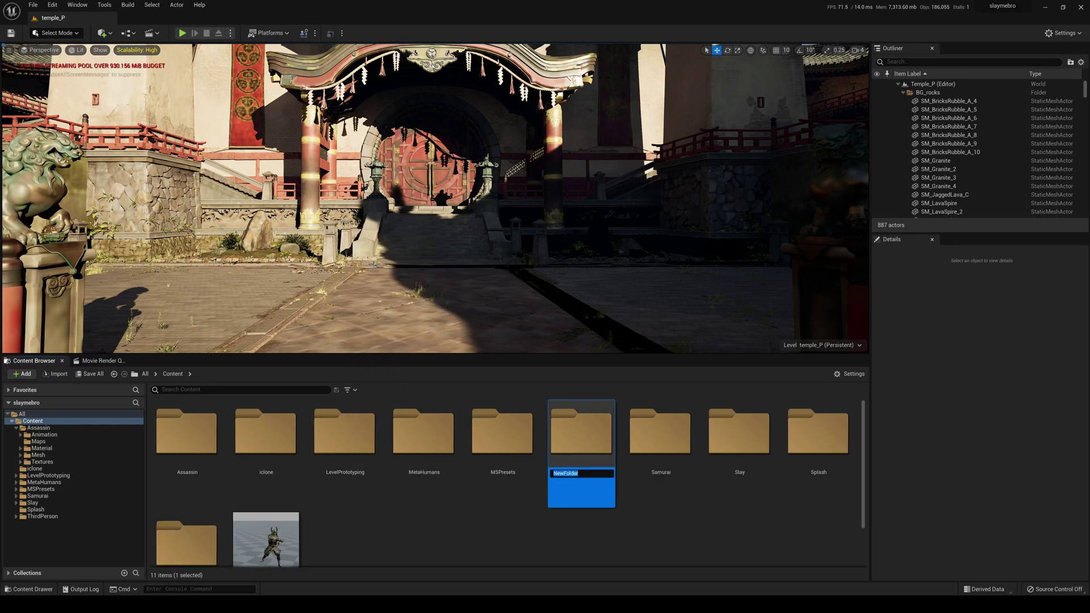
{"action": "type", "text": "retarge"}
{"action": "key", "text": "Return"}
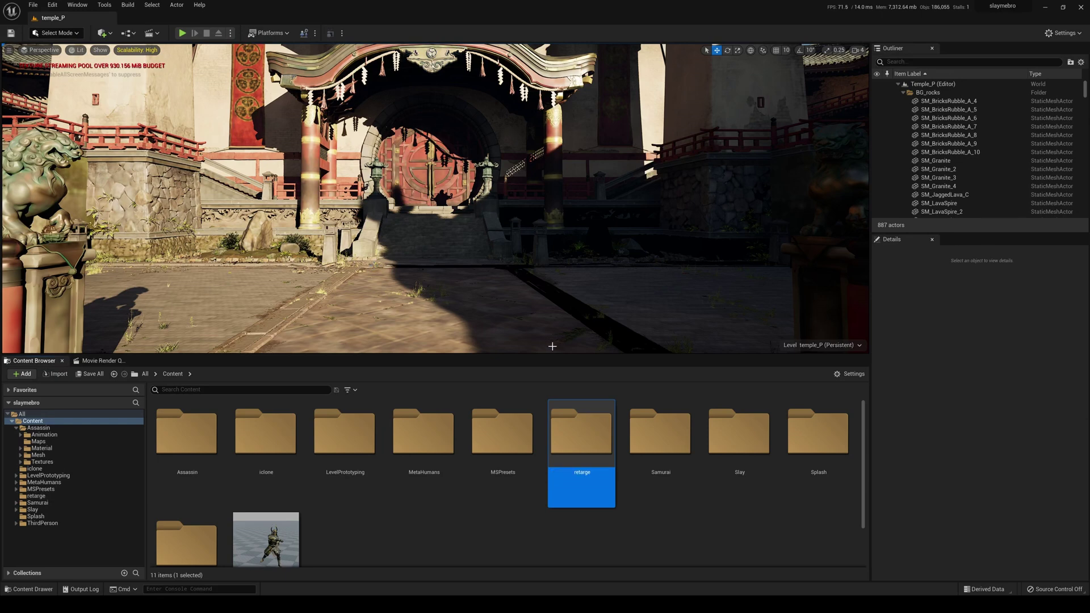
- Create an IK Rig in the retarge folder from the SK_Assassin skeletal mesh and name it assassin
{"action": "double_click", "coordinate": [578, 436]}
{"action": "right_click", "coordinate": [196, 460]}
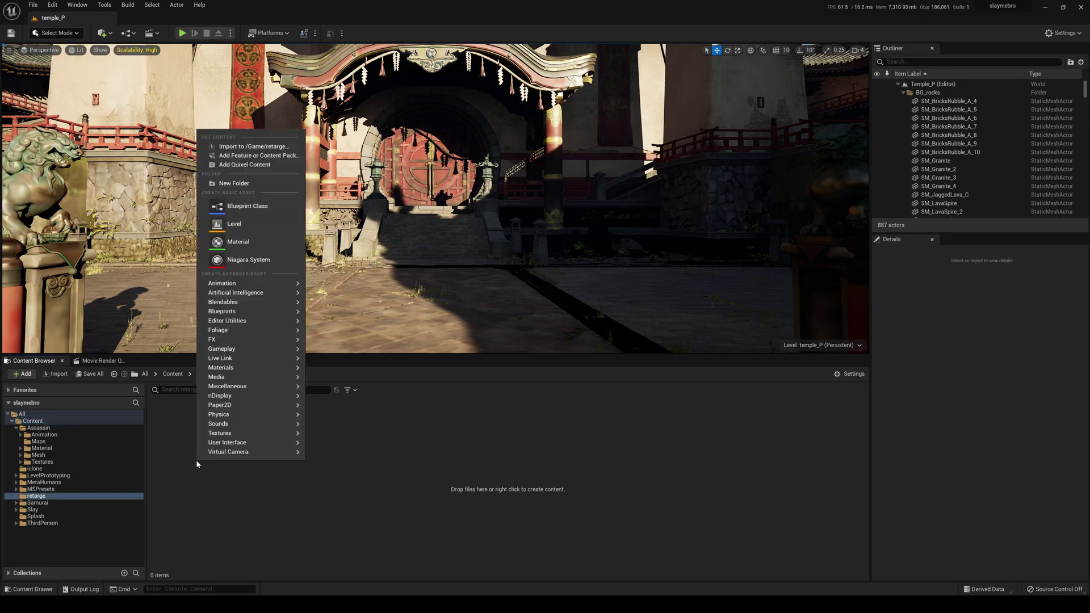
{"action": "mouse_move", "coordinate": [253, 288]}
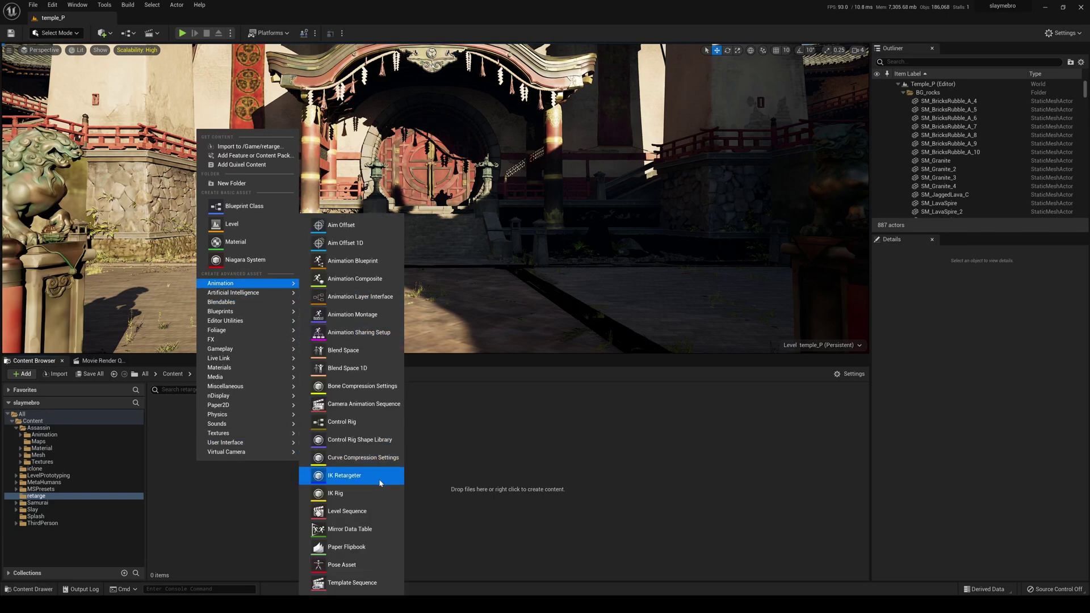
{"action": "left_click", "coordinate": [364, 494]}
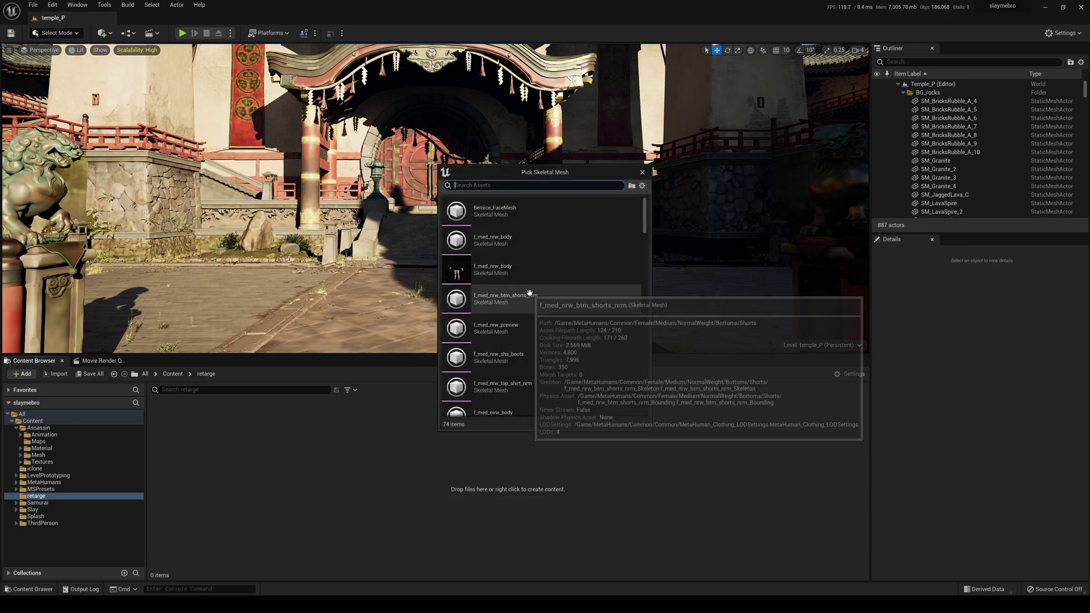
{"action": "type", "text": "assa"}
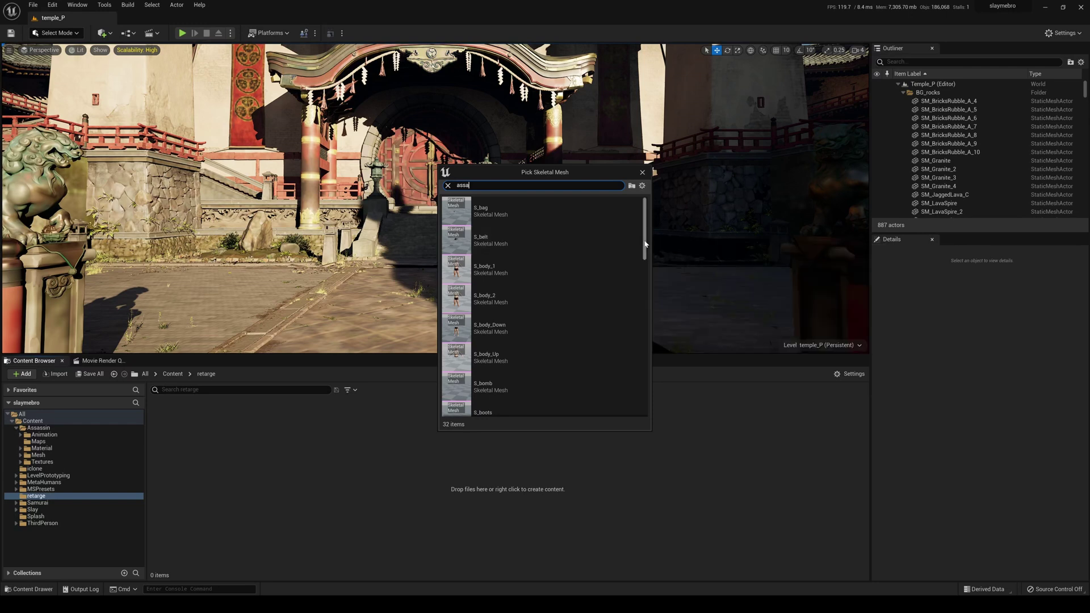
{"action": "scroll", "coordinate": [640, 282], "scroll_direction": "down", "scroll_amount": 3}
{"action": "scroll", "coordinate": [640, 282], "scroll_direction": "down", "scroll_amount": 8}
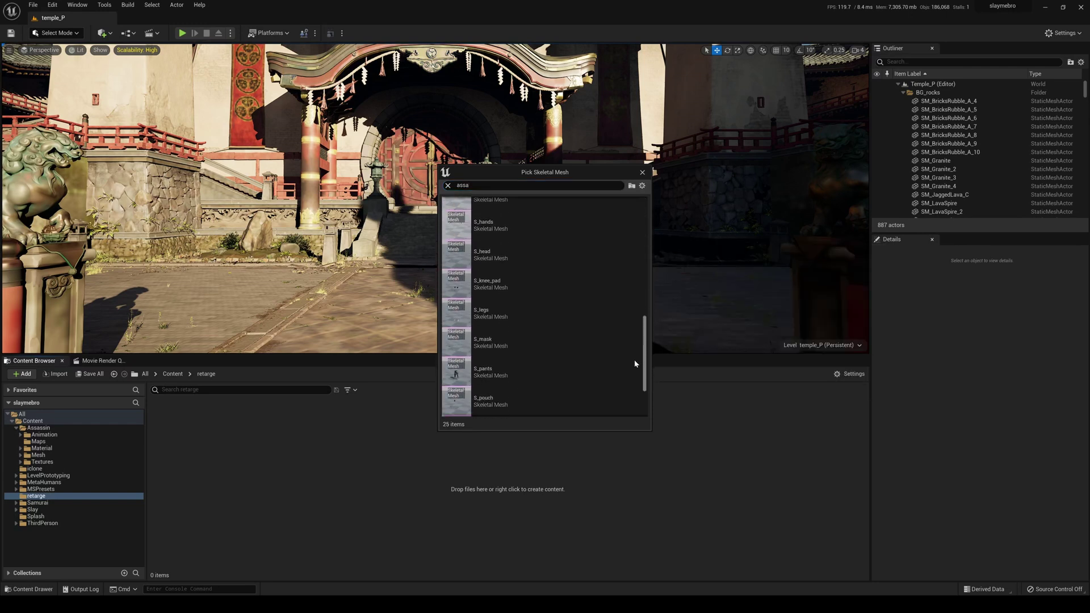
{"action": "left_click", "coordinate": [630, 401]}
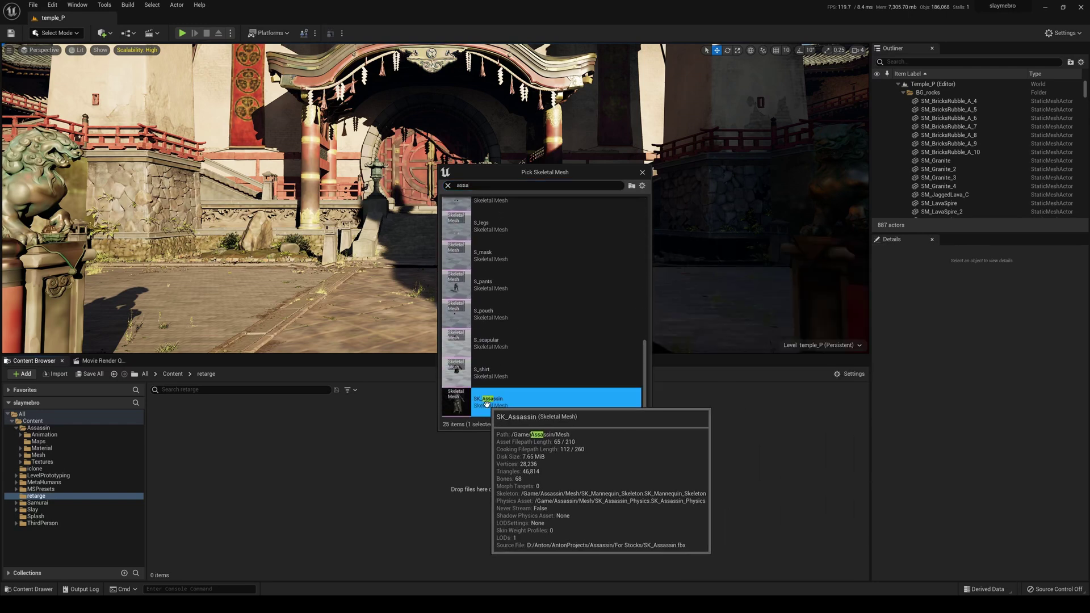
{"action": "type", "text": "assass"}
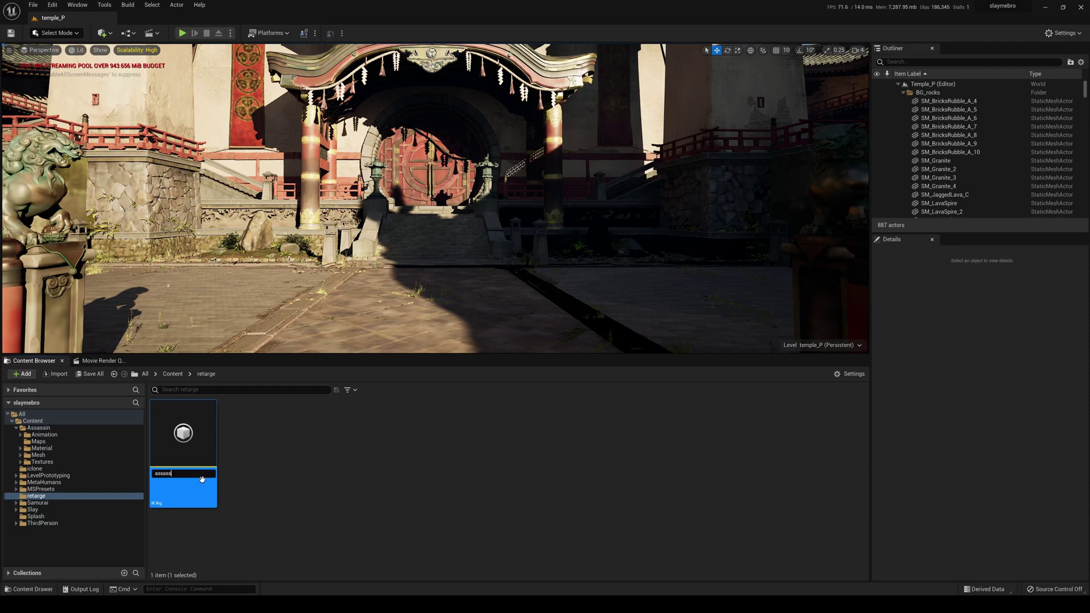
{"action": "type", "text": "in"}
{"action": "key", "text": "Return"}
- Create an IK Rig in the retarge folder from the imported rosuck skeletal mesh and name it rosuk
{"action": "right_click", "coordinate": [270, 492]}
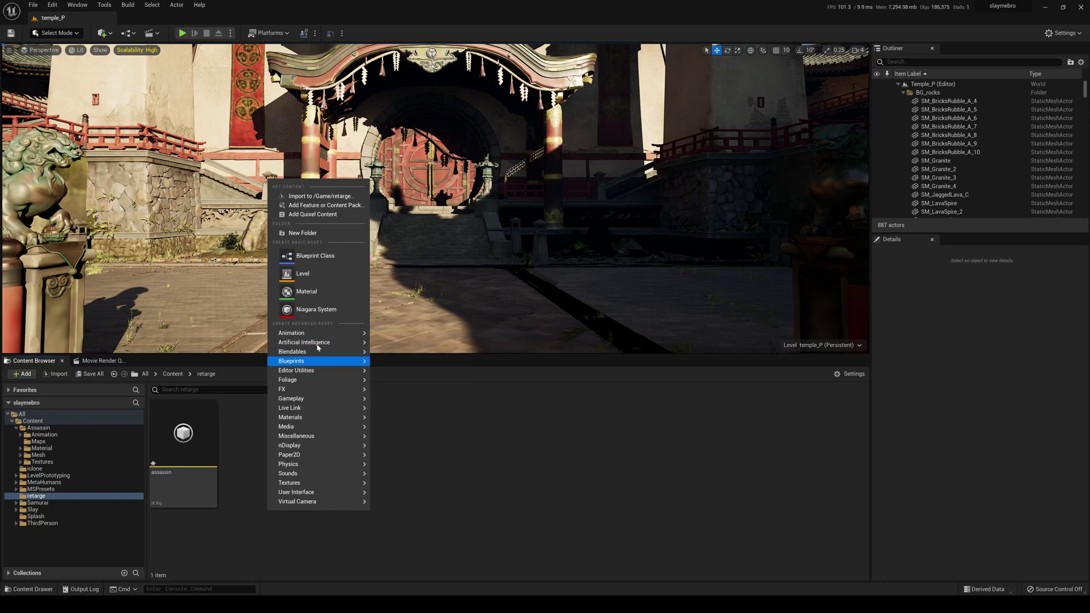
{"action": "mouse_move", "coordinate": [318, 334]}
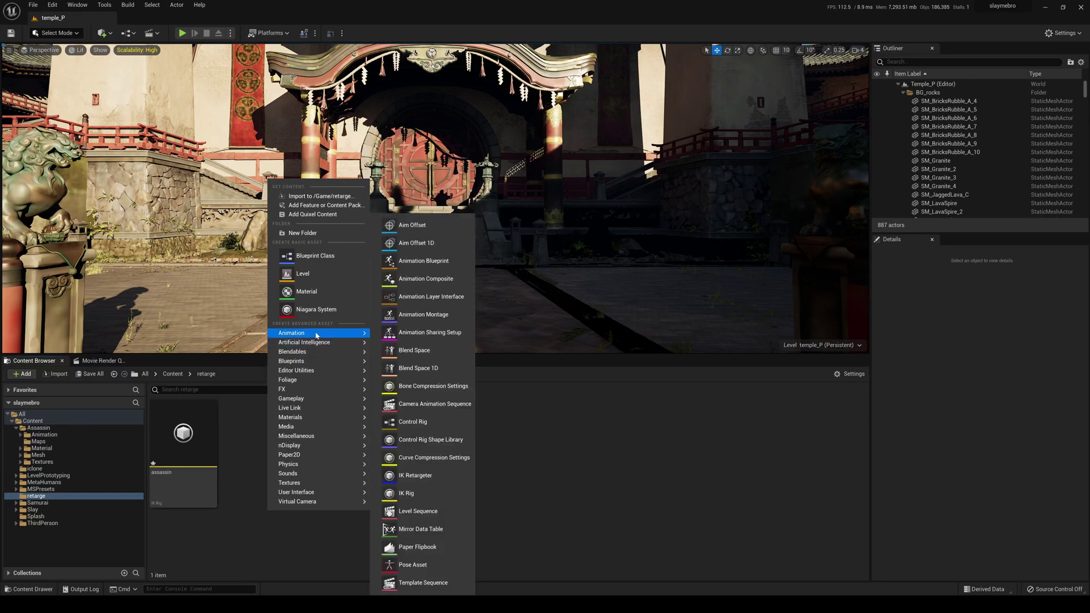
{"action": "left_click", "coordinate": [404, 496]}
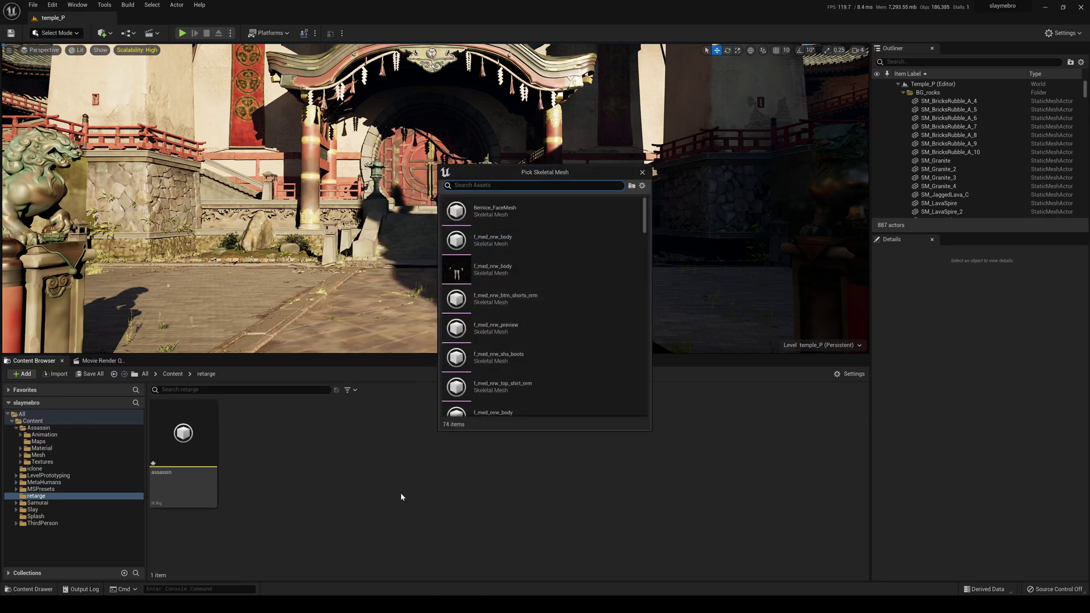
{"action": "type", "text": "assa"}
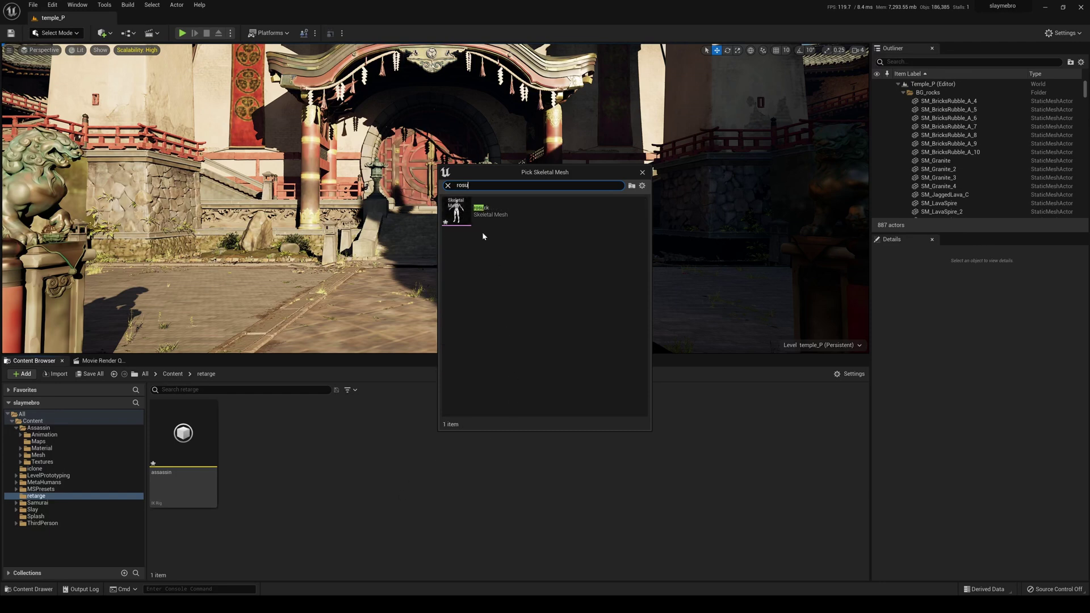
{"action": "left_click", "coordinate": [487, 221]}
{"action": "type", "text": "rosuk"}
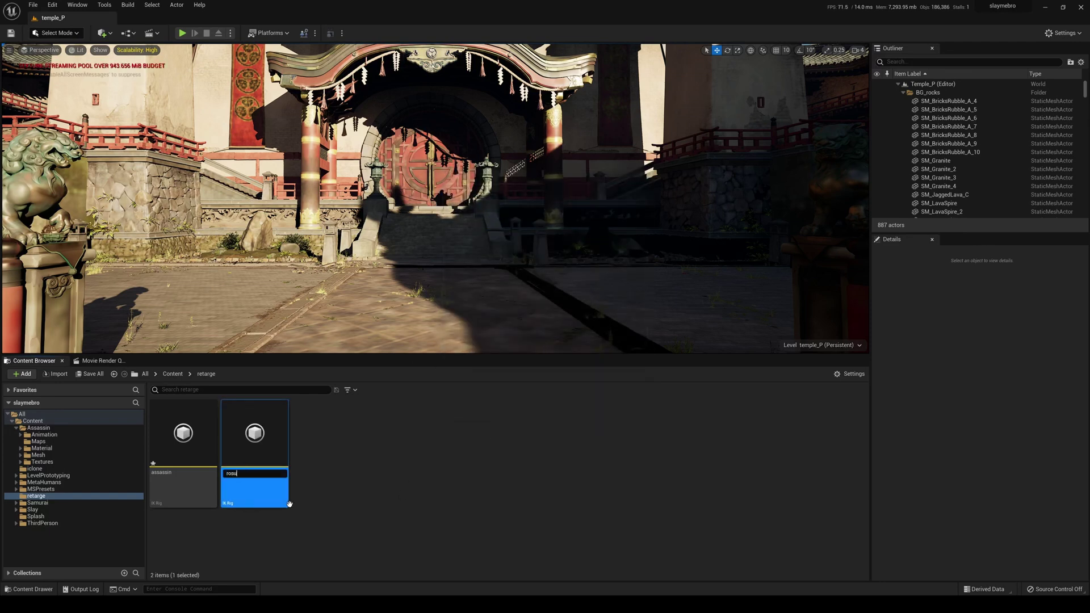
{"action": "key", "text": "Return"}
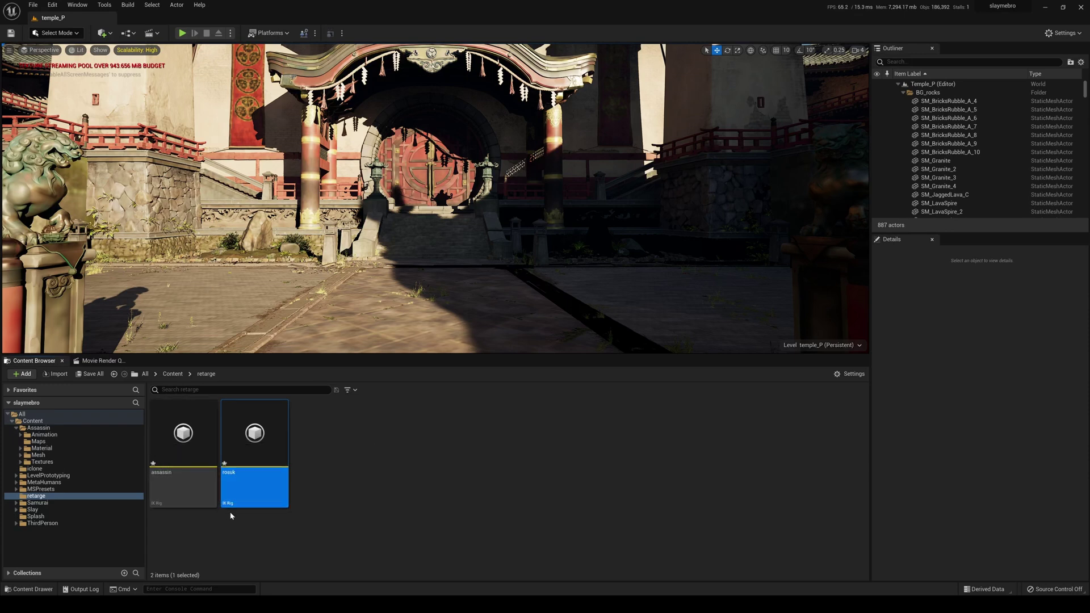
- Open the assassin IK Rig and set its root bone as the retarget root
{"action": "double_click", "coordinate": [185, 449]}
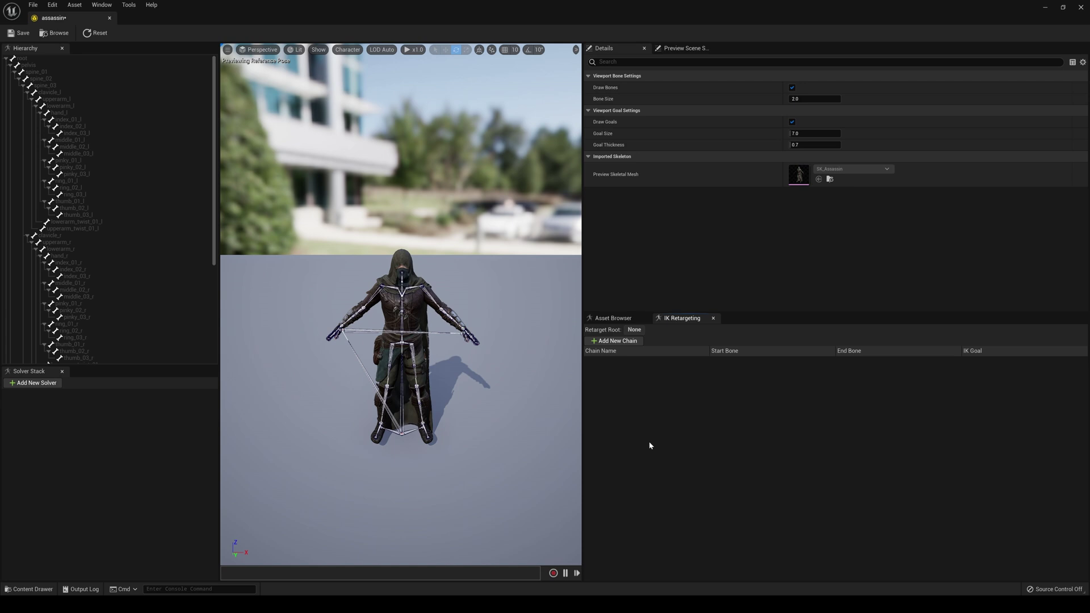
{"action": "left_click", "coordinate": [23, 59]}
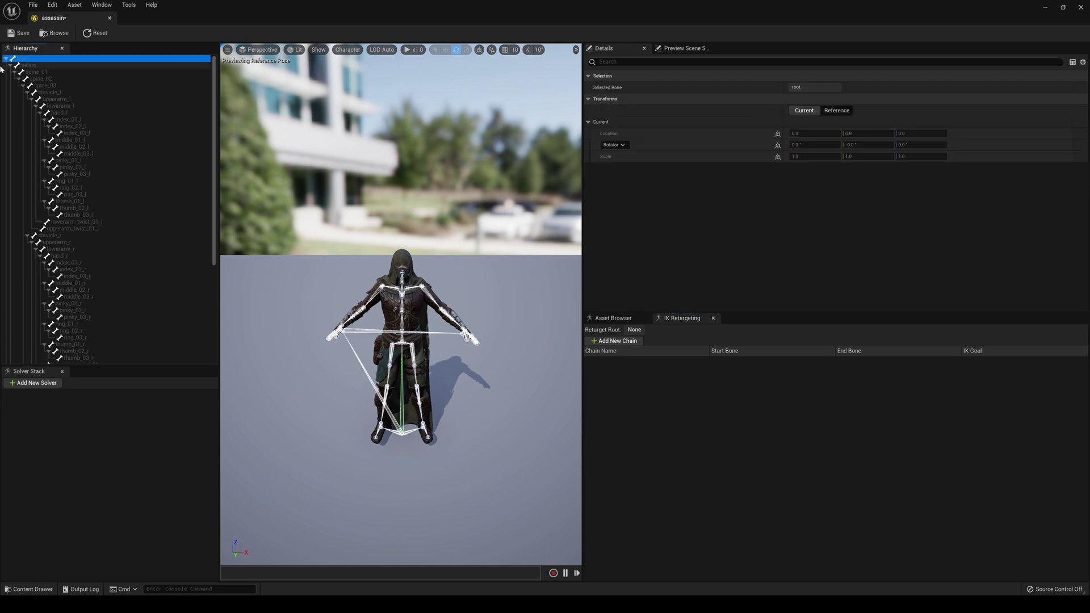
{"action": "right_click", "coordinate": [25, 60]}
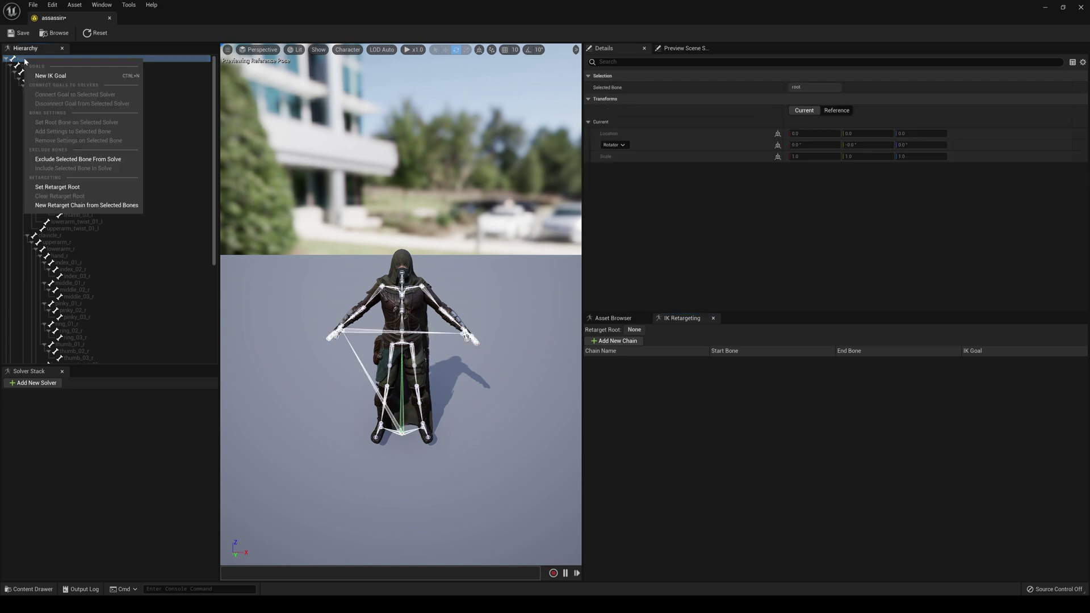
{"action": "left_click", "coordinate": [70, 187]}
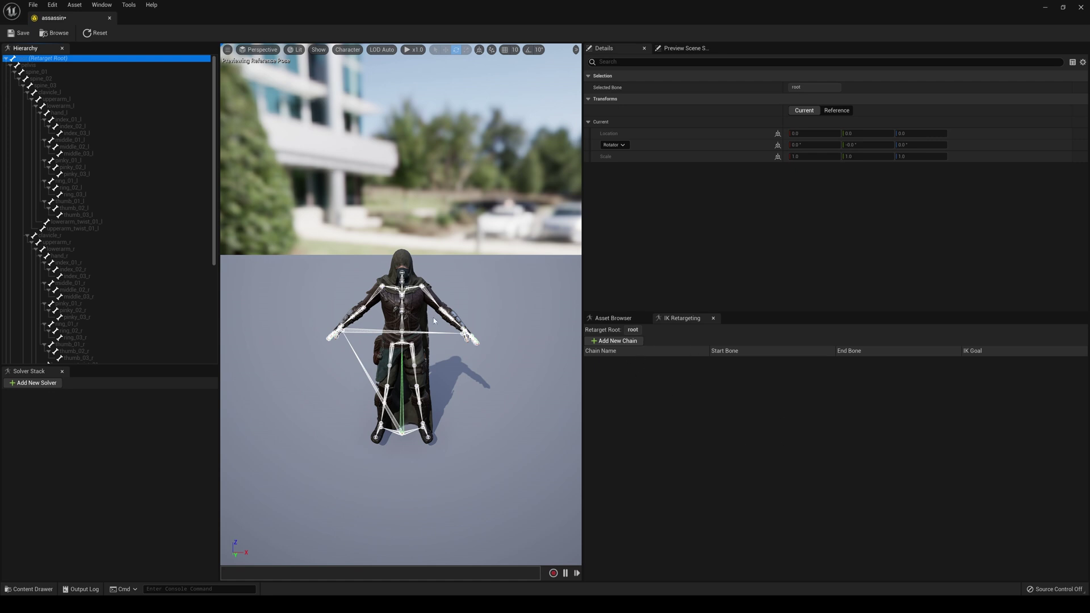
- Create a spine retarget chain from bones spine_01 to spine_03, keeping the suggested chain name
{"action": "left_click", "coordinate": [56, 72]}
{"action": "left_click", "coordinate": [51, 78], "text": "shift"}
{"action": "left_click", "coordinate": [50, 86], "text": "shift"}
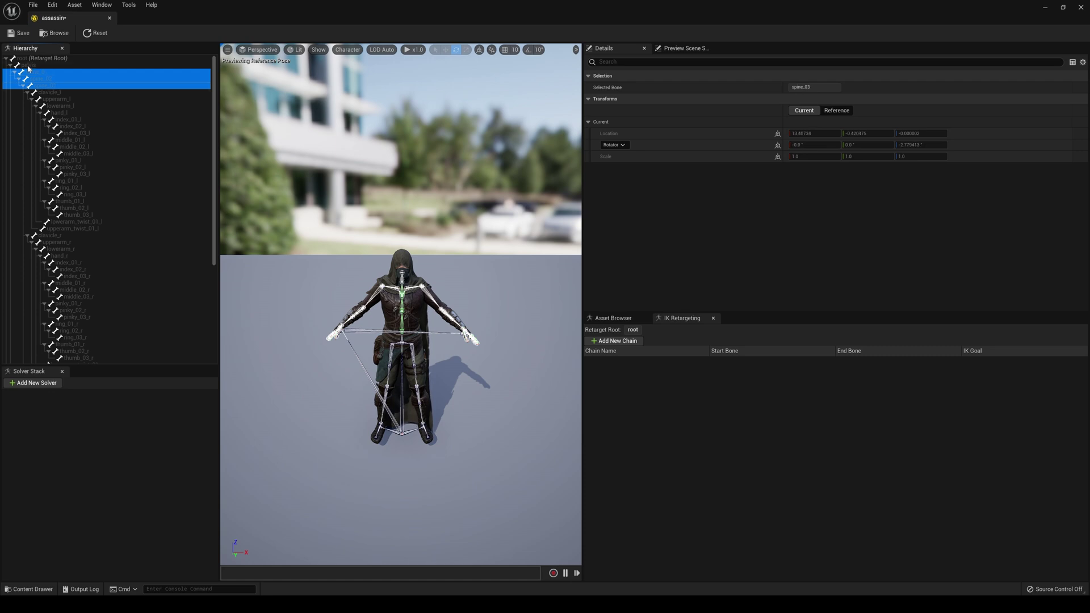
{"action": "right_click", "coordinate": [43, 85]}
{"action": "left_click", "coordinate": [92, 228]}
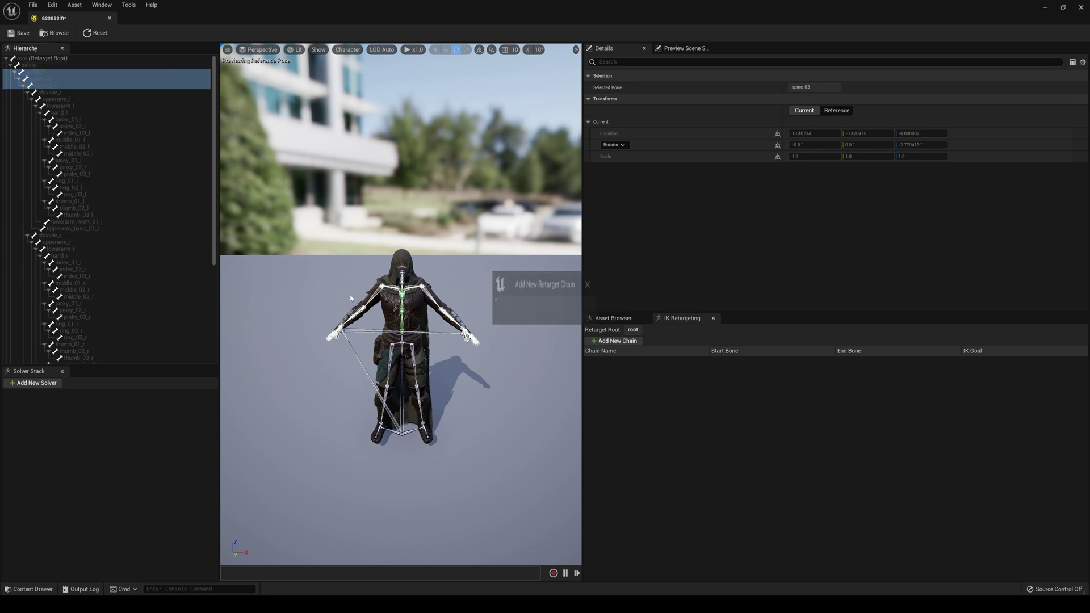
{"action": "left_click", "coordinate": [595, 351]}
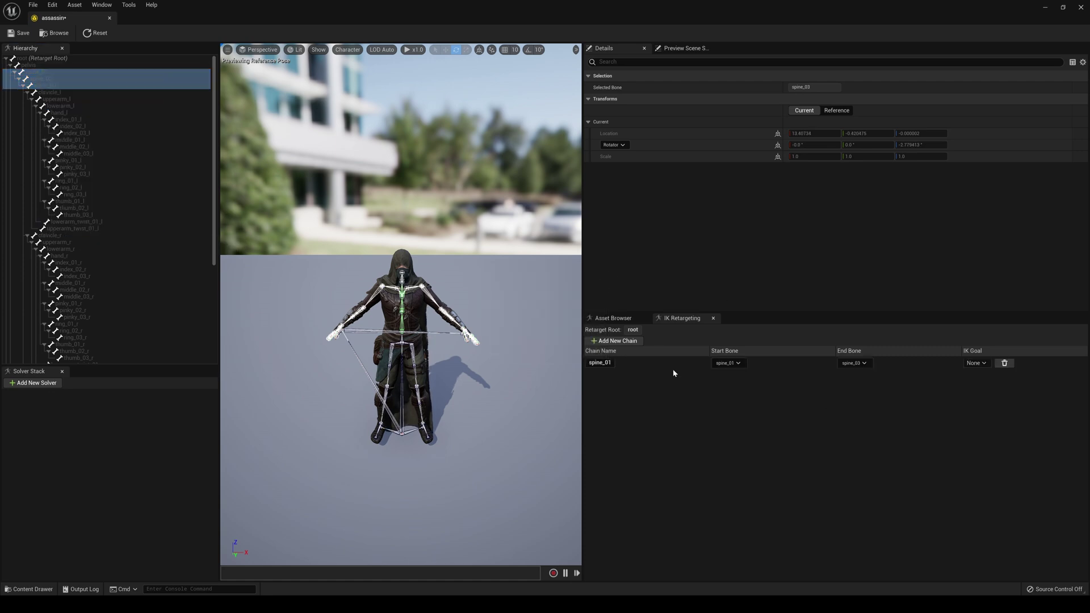
- Create a left arm retarget chain from clavicle_l to hand_l, keeping the suggested chain name
{"action": "left_click", "coordinate": [99, 85]}
{"action": "left_click", "coordinate": [108, 92]}
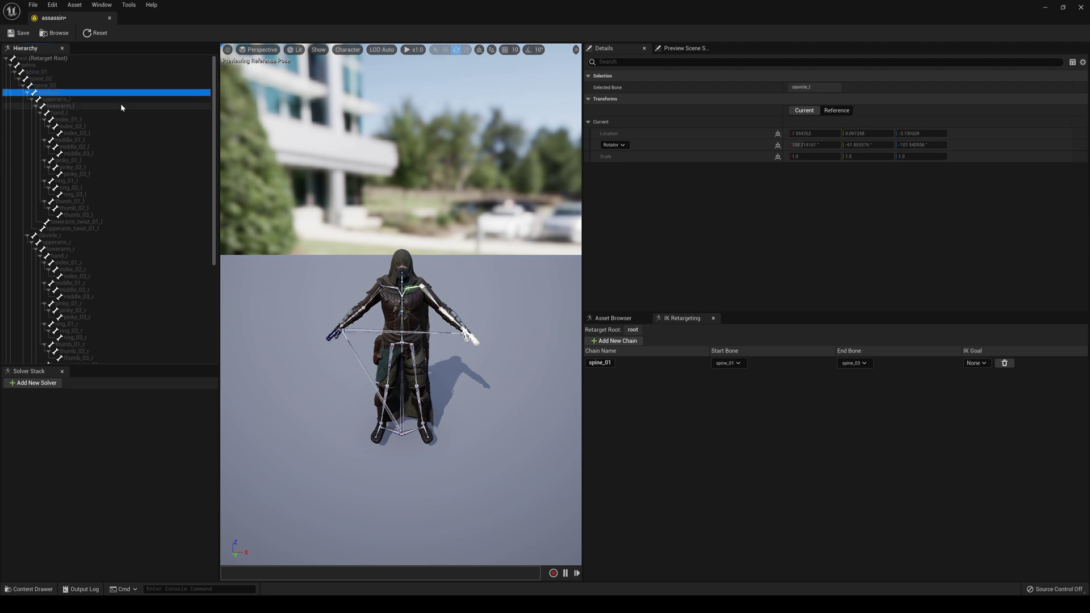
{"action": "left_click", "coordinate": [91, 99], "text": "shift"}
{"action": "left_click", "coordinate": [98, 106], "text": "shift"}
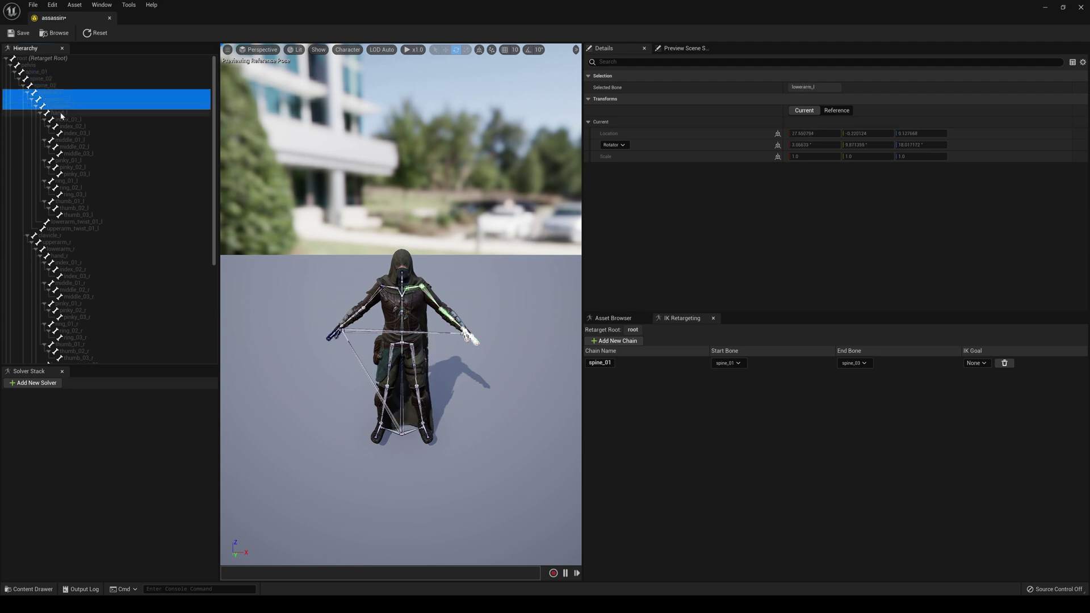
{"action": "left_click", "coordinate": [101, 113], "text": "shift"}
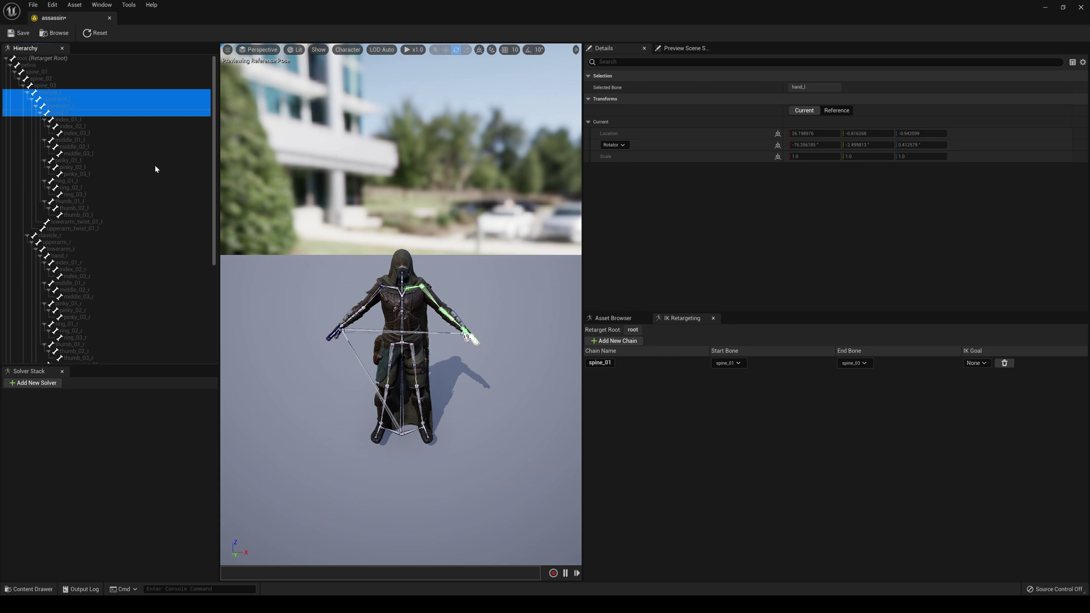
{"action": "right_click", "coordinate": [66, 108]}
{"action": "left_click", "coordinate": [143, 255]}
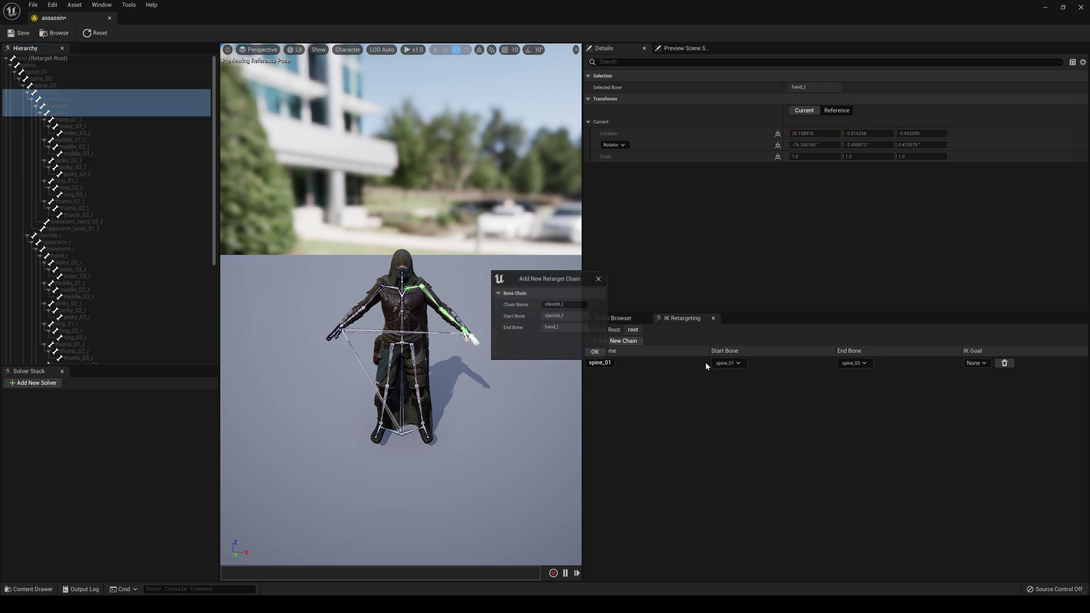
{"action": "left_click", "coordinate": [595, 352]}
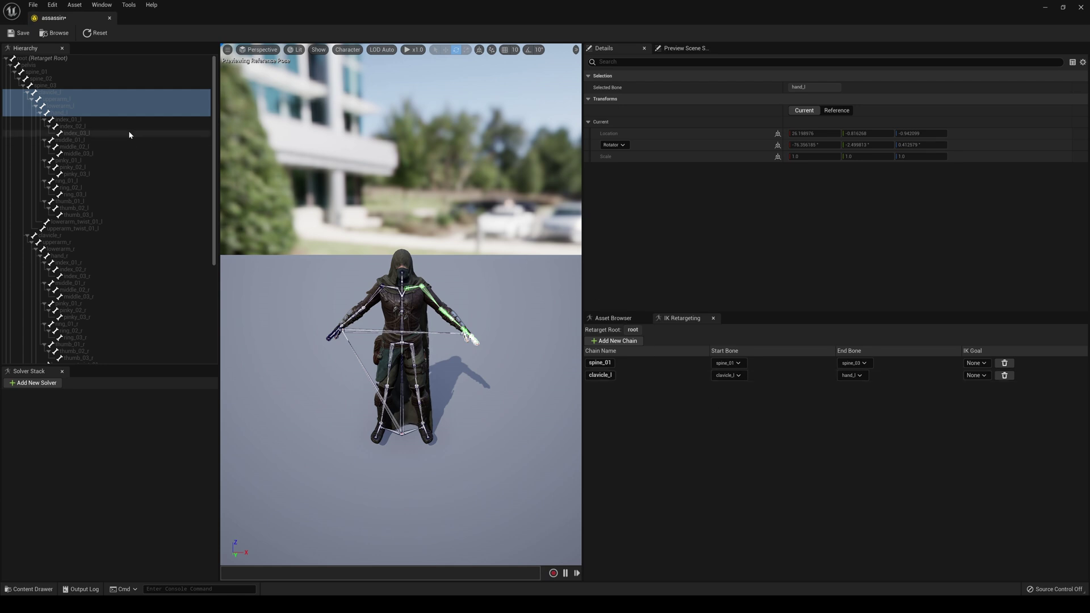
- Display the bone names on the assassin in the viewport to examine them, and hide them again
{"action": "left_click", "coordinate": [348, 50]}
{"action": "mouse_move", "coordinate": [352, 91]}
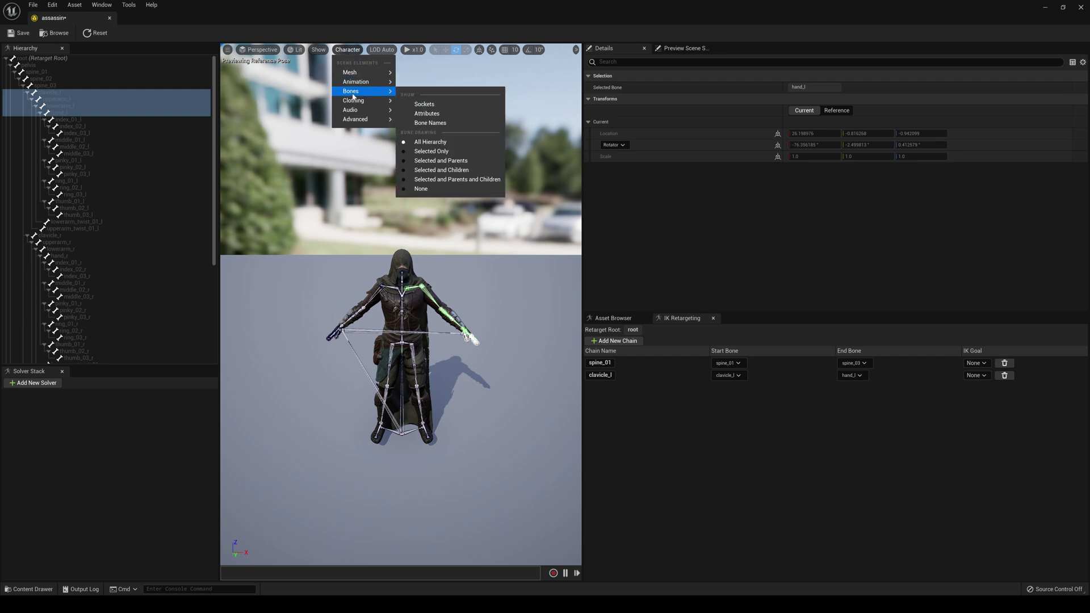
{"action": "left_click", "coordinate": [451, 124]}
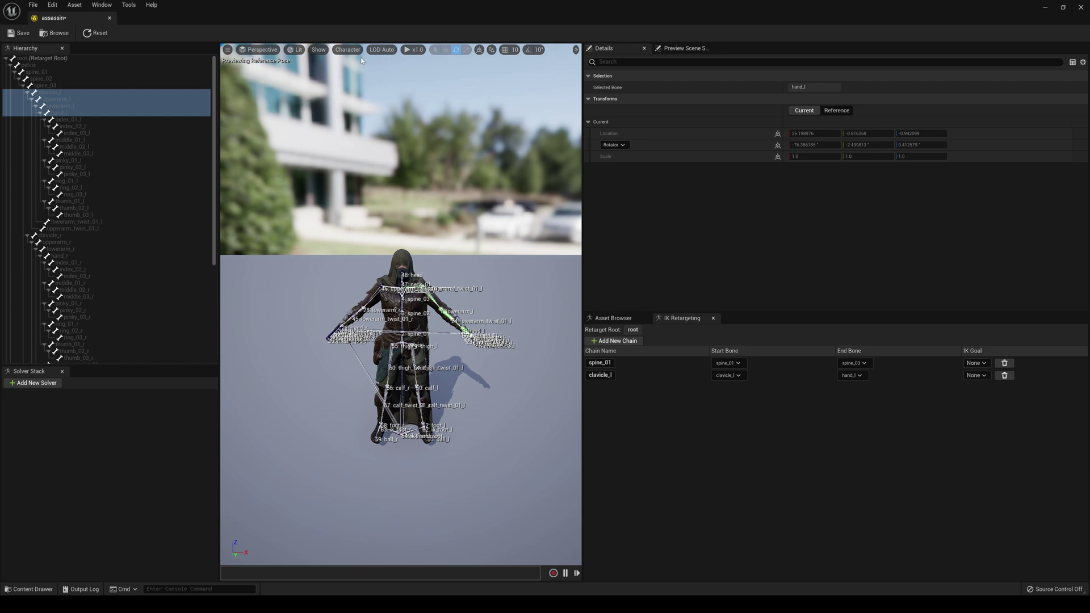
{"action": "left_click", "coordinate": [348, 50]}
{"action": "mouse_move", "coordinate": [364, 92]}
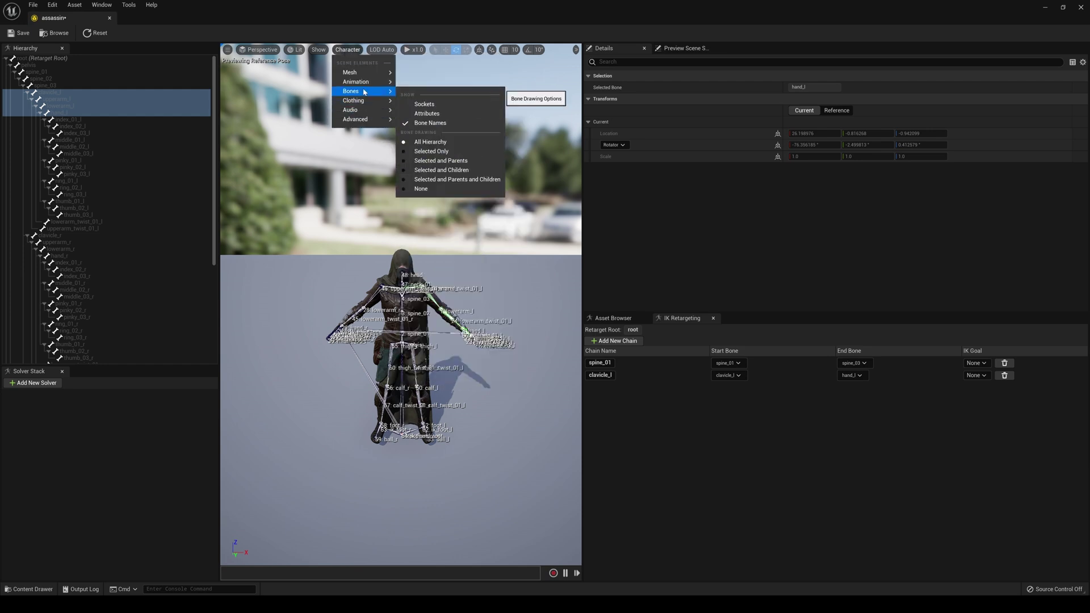
{"action": "left_click", "coordinate": [450, 123]}
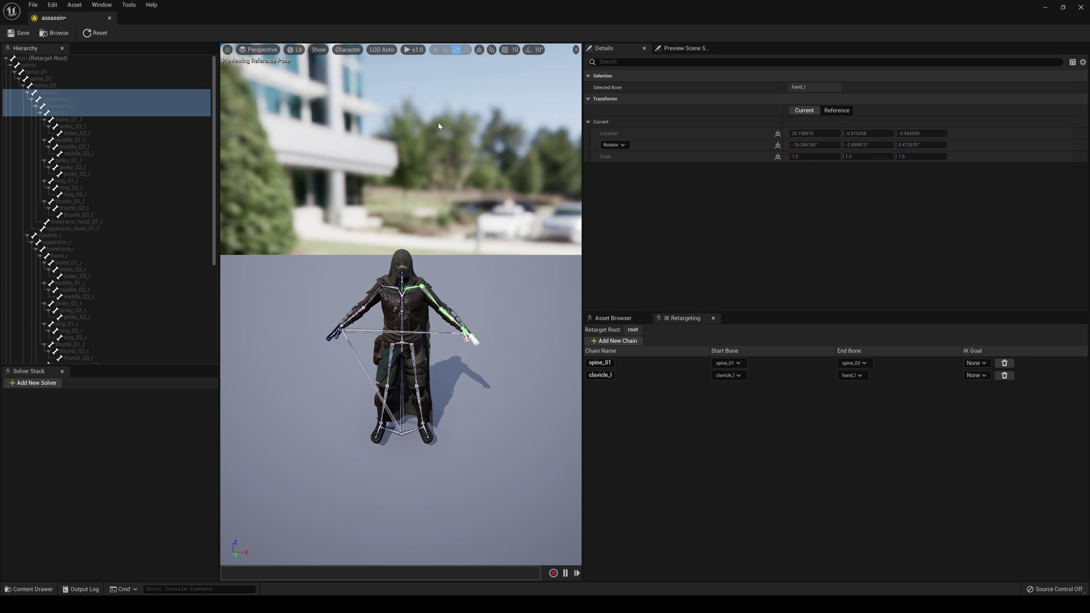
{"action": "left_click", "coordinate": [95, 120]}
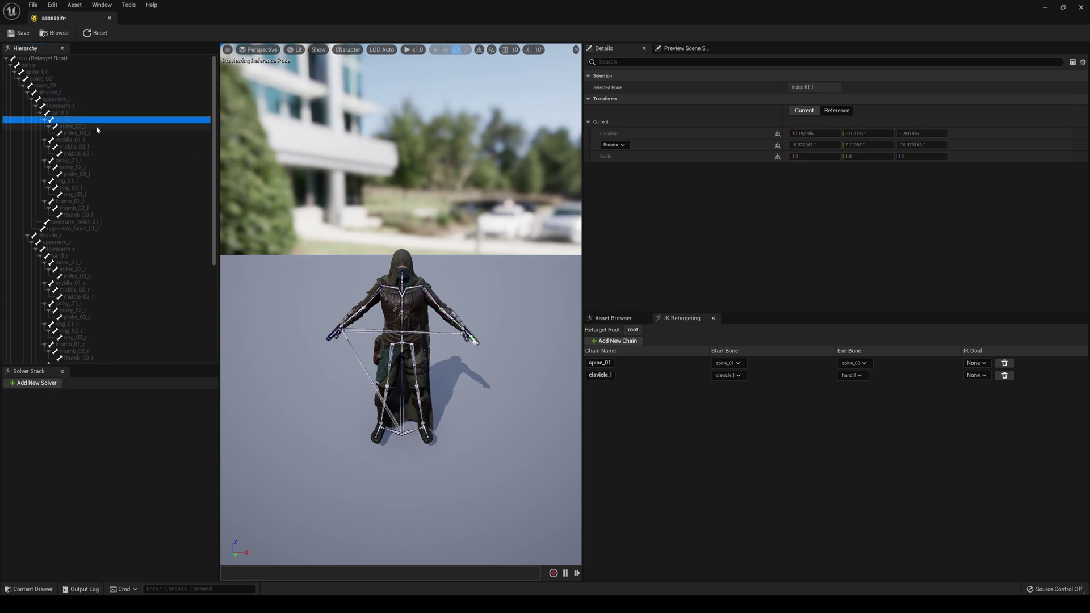
{"action": "left_click", "coordinate": [95, 126], "text": "shift"}
{"action": "left_click", "coordinate": [96, 134], "text": "shift"}
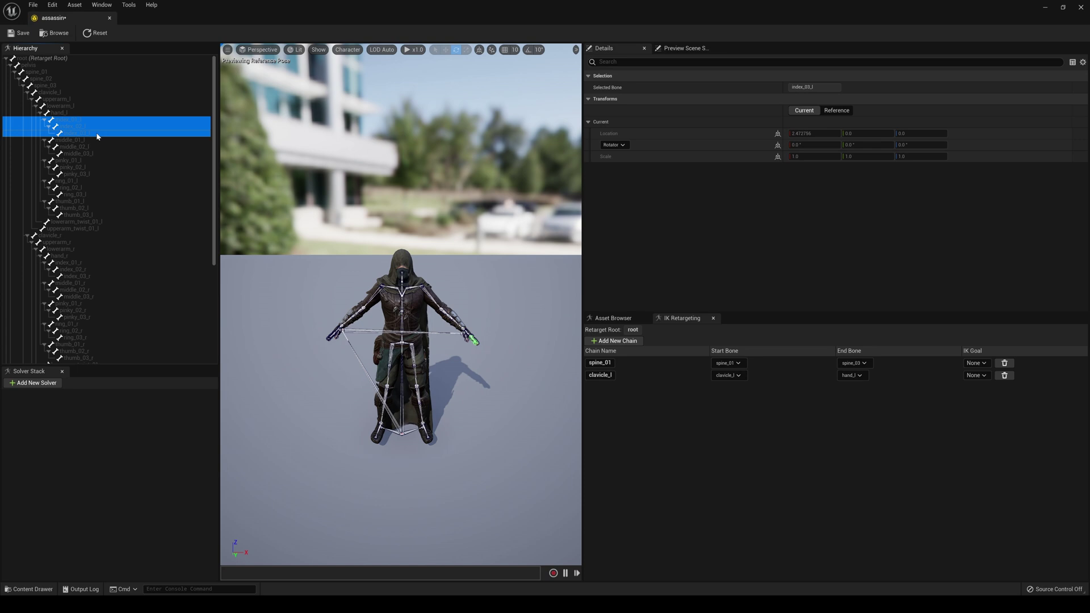
{"action": "right_click", "coordinate": [78, 131]}
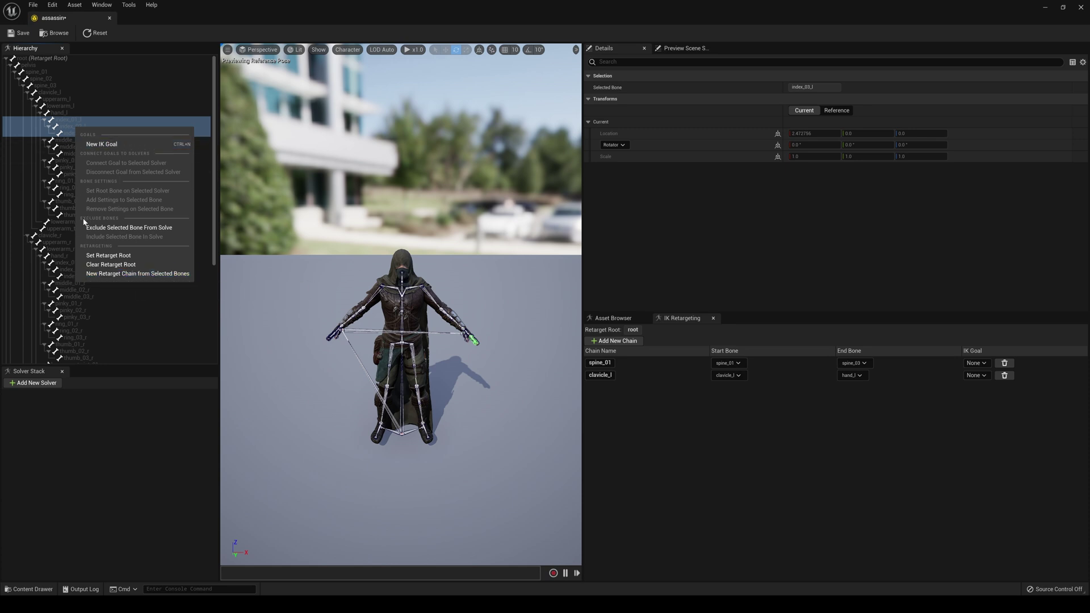
{"action": "left_click", "coordinate": [90, 120]}
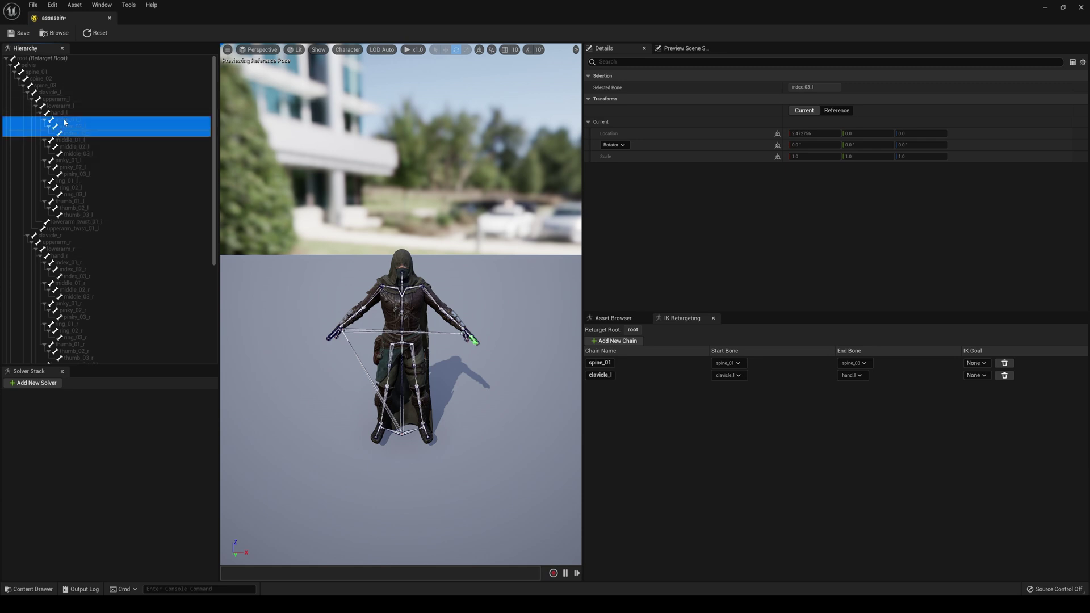
- Create a right arm retarget chain from clavicle_r to hand_r, keeping the suggested chain name
{"action": "left_click_drag", "start_coordinate": [214, 163], "coordinate": [214, 199]}
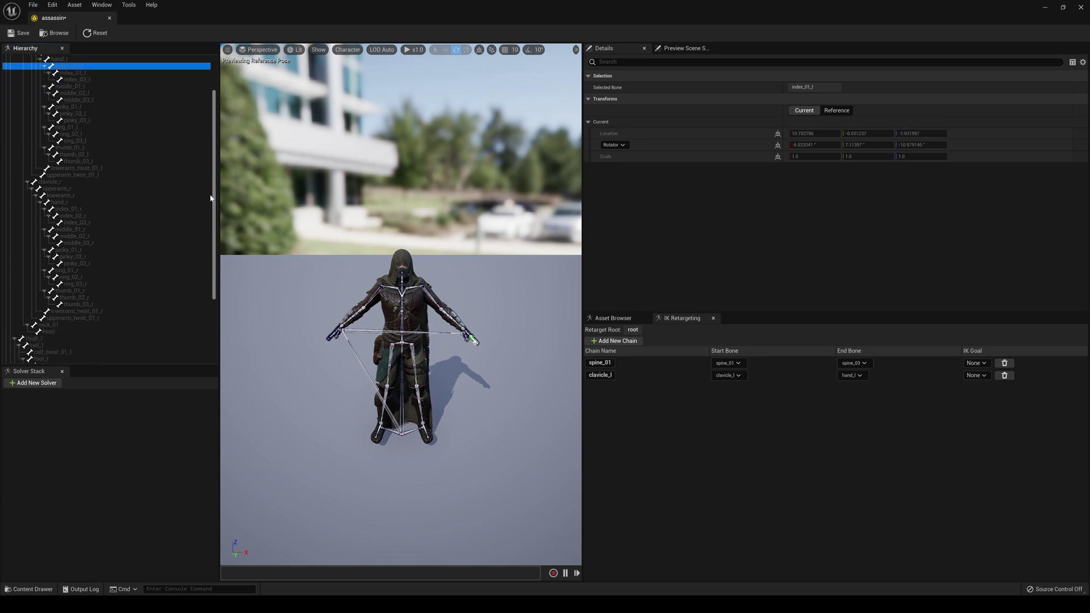
{"action": "left_click", "coordinate": [55, 178]}
{"action": "left_click", "coordinate": [74, 192], "text": "shift"}
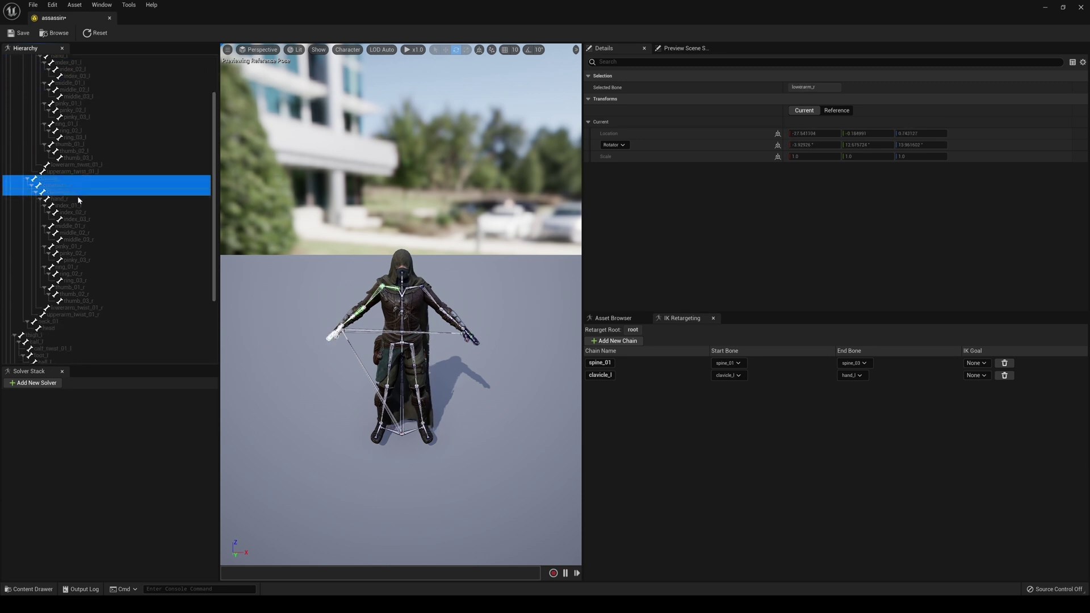
{"action": "left_click", "coordinate": [70, 200], "text": "shift"}
{"action": "right_click", "coordinate": [71, 189]}
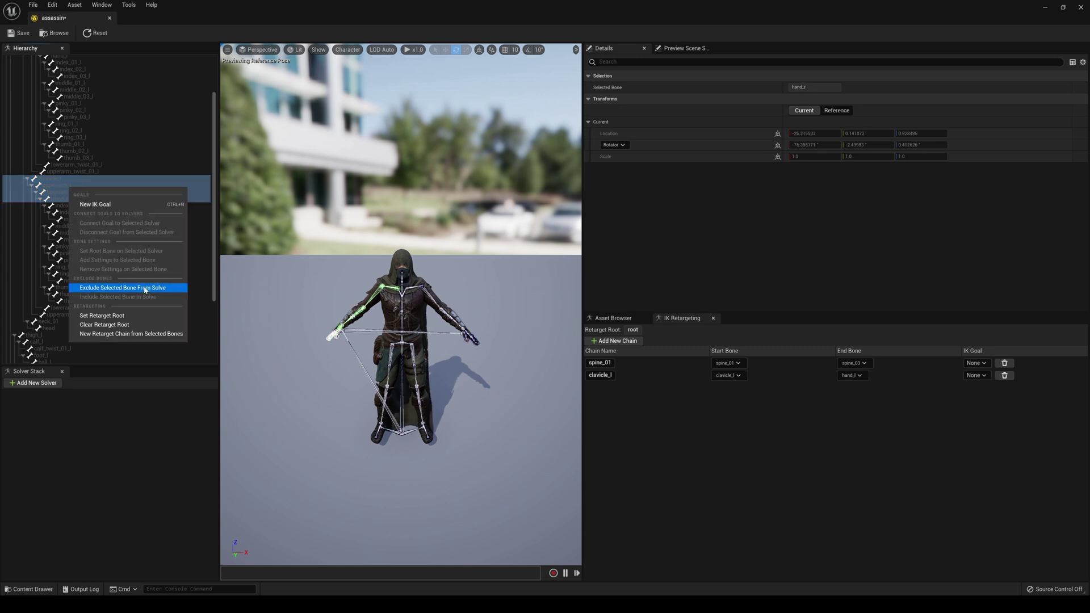
{"action": "left_click", "coordinate": [128, 334]}
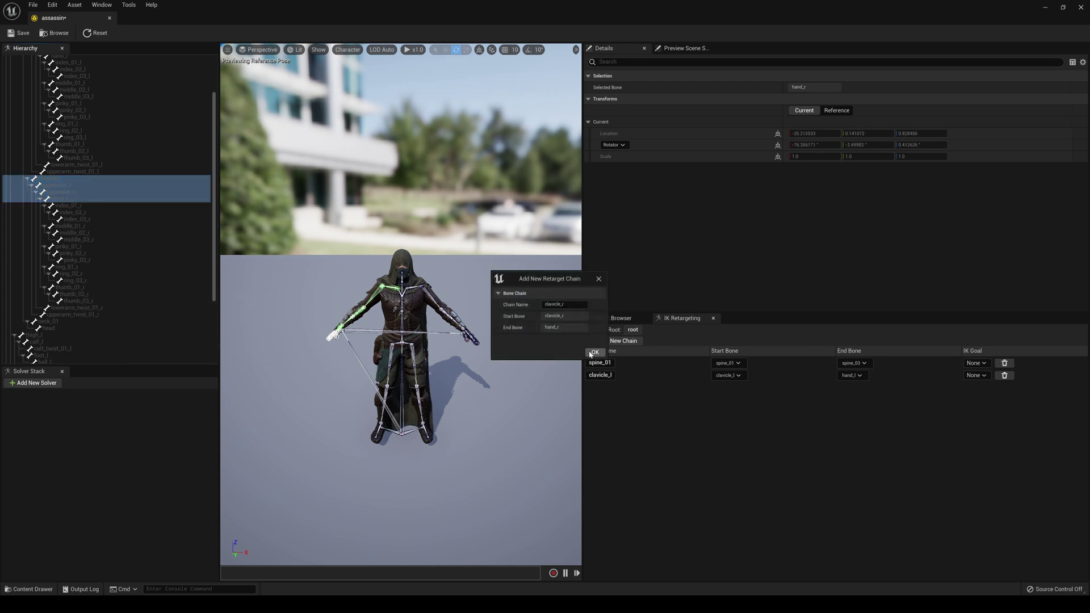
{"action": "left_click", "coordinate": [595, 353]}
- Create a retarget chain for the neck and head from neck_01 to head, keeping the suggested chain name
{"action": "left_click_drag", "start_coordinate": [215, 225], "coordinate": [211, 274]}
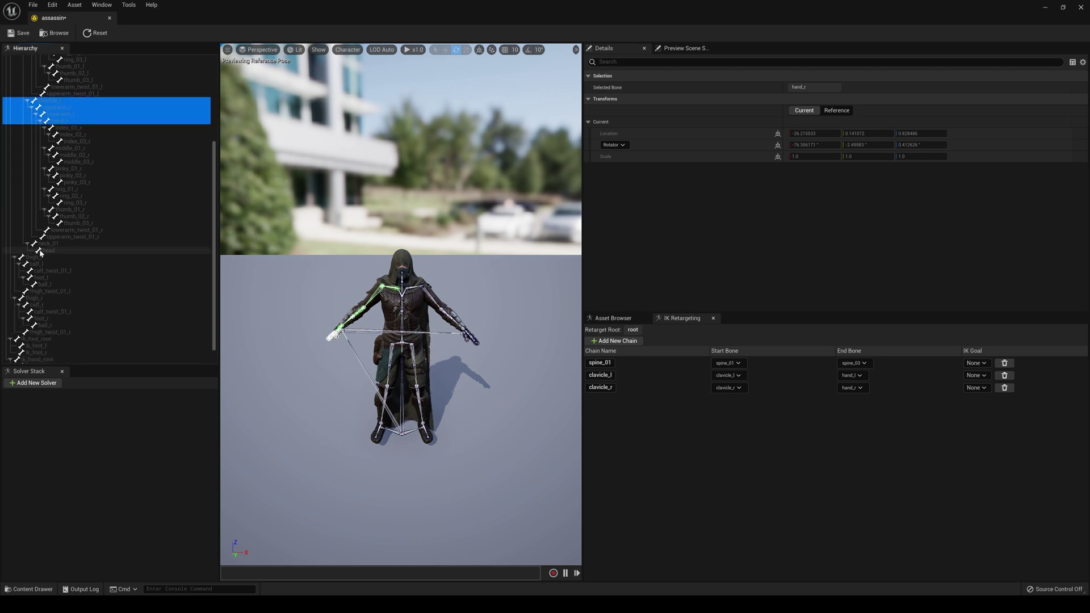
{"action": "left_click", "coordinate": [64, 244]}
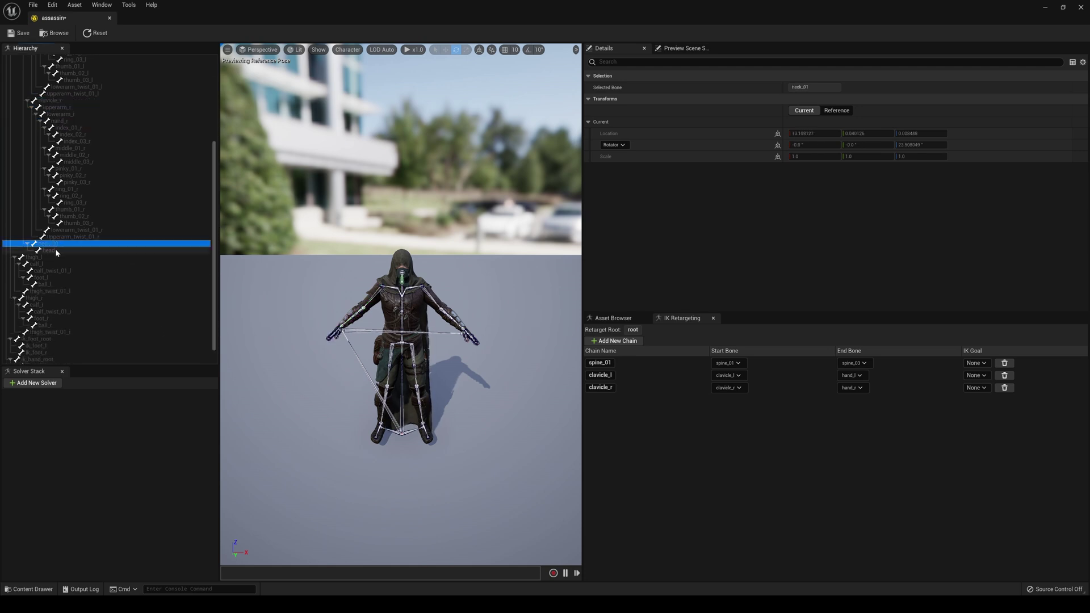
{"action": "left_click", "coordinate": [56, 250]}
{"action": "left_click", "coordinate": [56, 251], "text": "shift"}
{"action": "right_click", "coordinate": [52, 254]}
{"action": "left_click", "coordinate": [116, 399]}
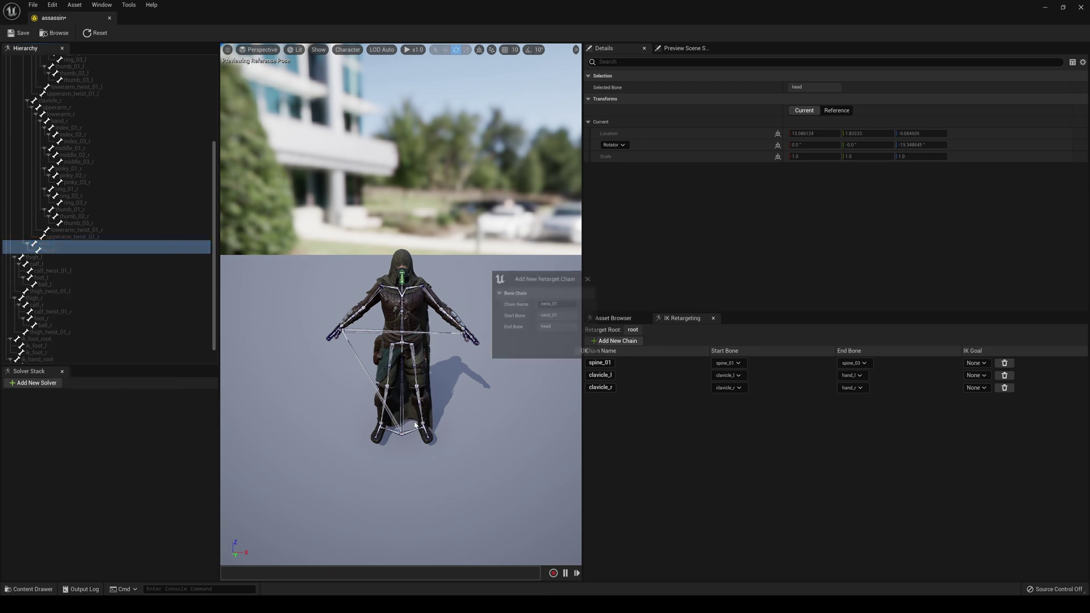
{"action": "left_click", "coordinate": [595, 352]}
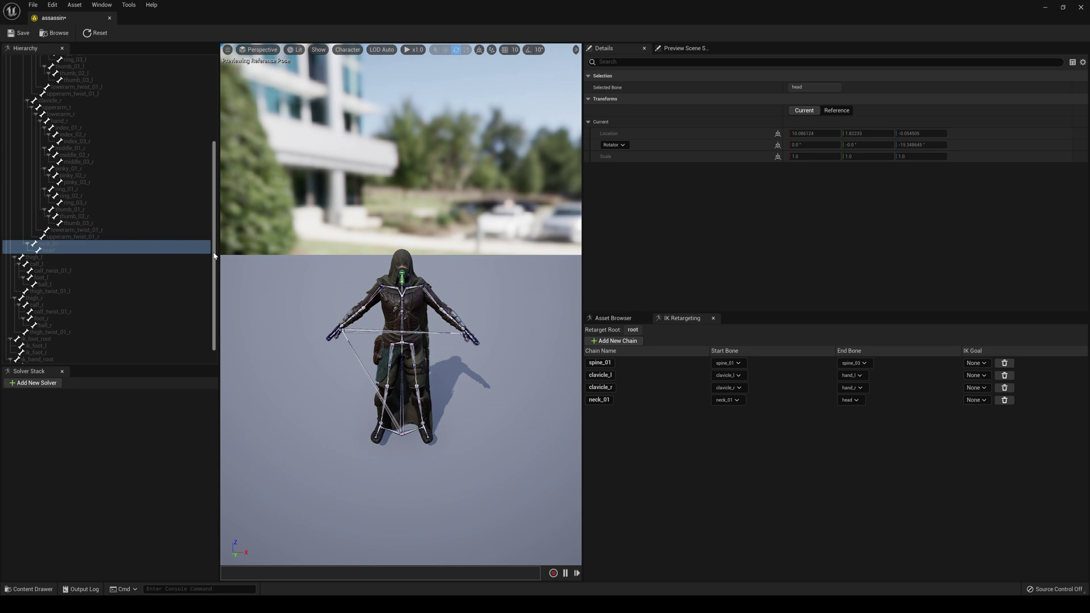
- Create a left leg retarget chain from thigh_l to ball_l, keeping the suggested chain name
{"action": "left_click_drag", "start_coordinate": [215, 268], "coordinate": [216, 279]}
{"action": "left_click", "coordinate": [73, 239]}
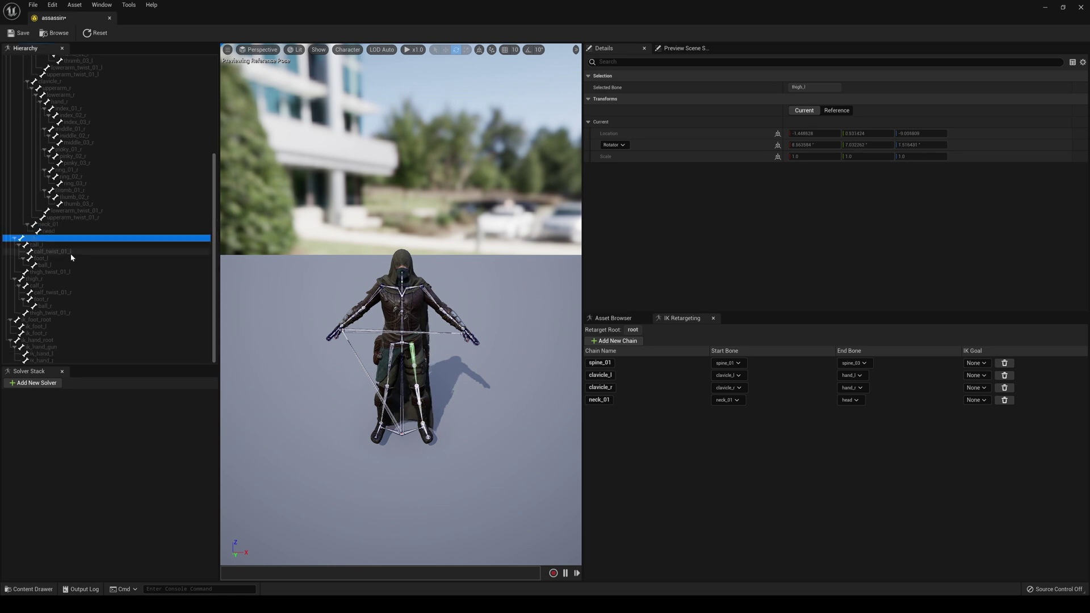
{"action": "left_click", "coordinate": [69, 245], "text": "shift"}
{"action": "left_click", "coordinate": [45, 258], "text": "ctrl"}
{"action": "left_click", "coordinate": [55, 265], "text": "ctrl"}
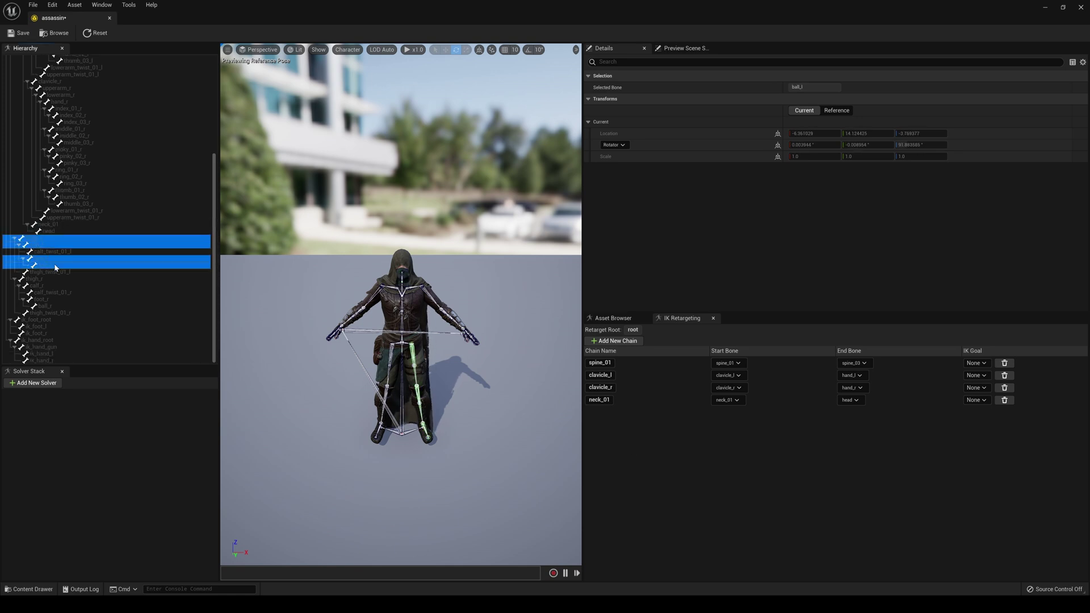
{"action": "right_click", "coordinate": [89, 243]}
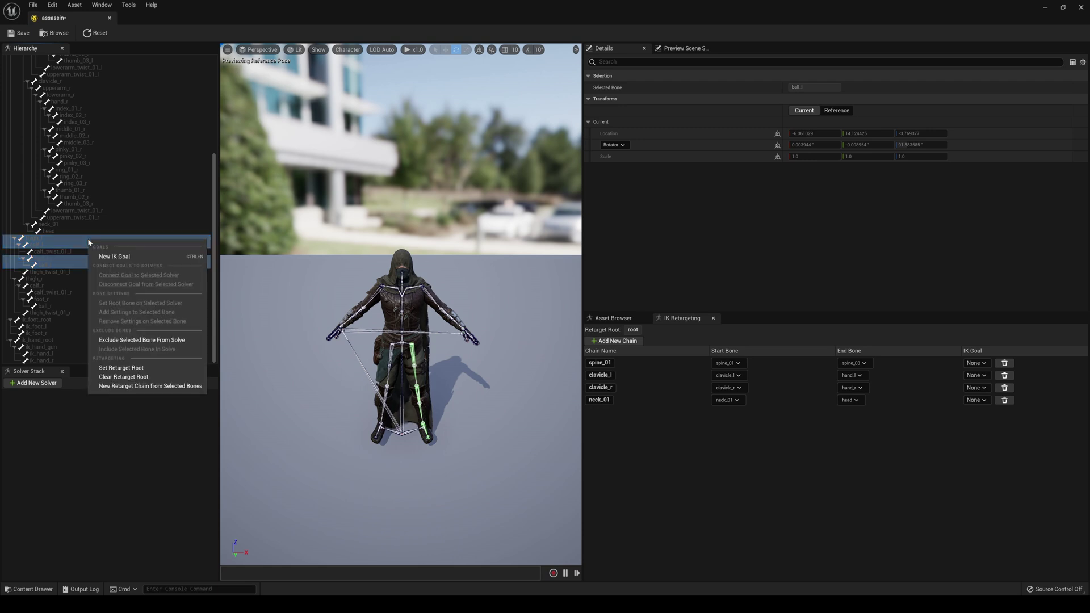
{"action": "left_click", "coordinate": [151, 386]}
{"action": "left_click", "coordinate": [595, 355]}
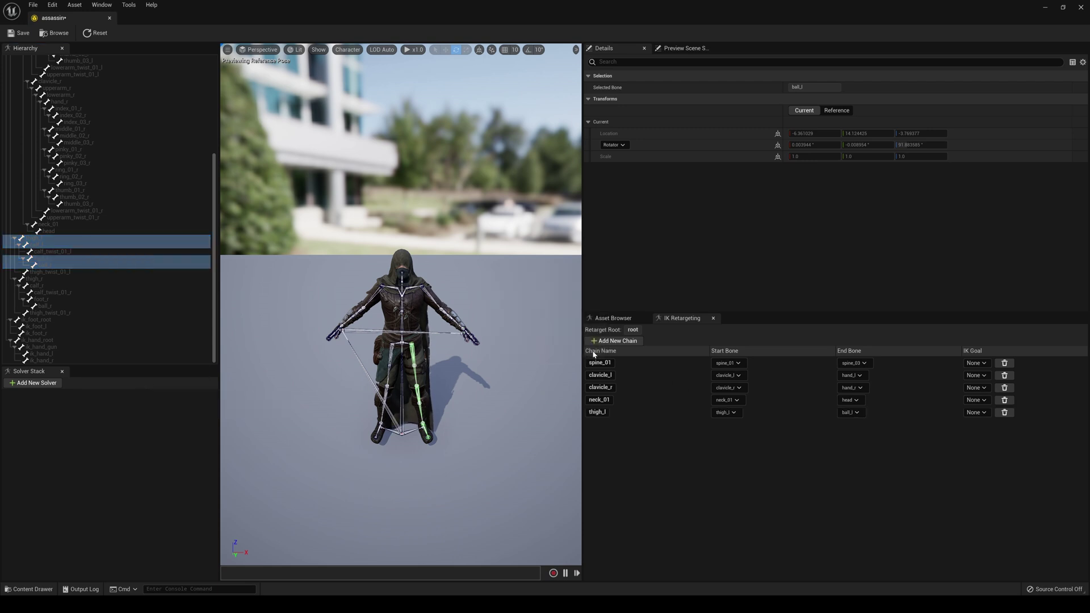
- Create a right leg retarget chain from thigh_r to ball_r, keeping the suggested chain name
{"action": "left_click", "coordinate": [42, 278]}
{"action": "left_click", "coordinate": [85, 286], "text": "shift"}
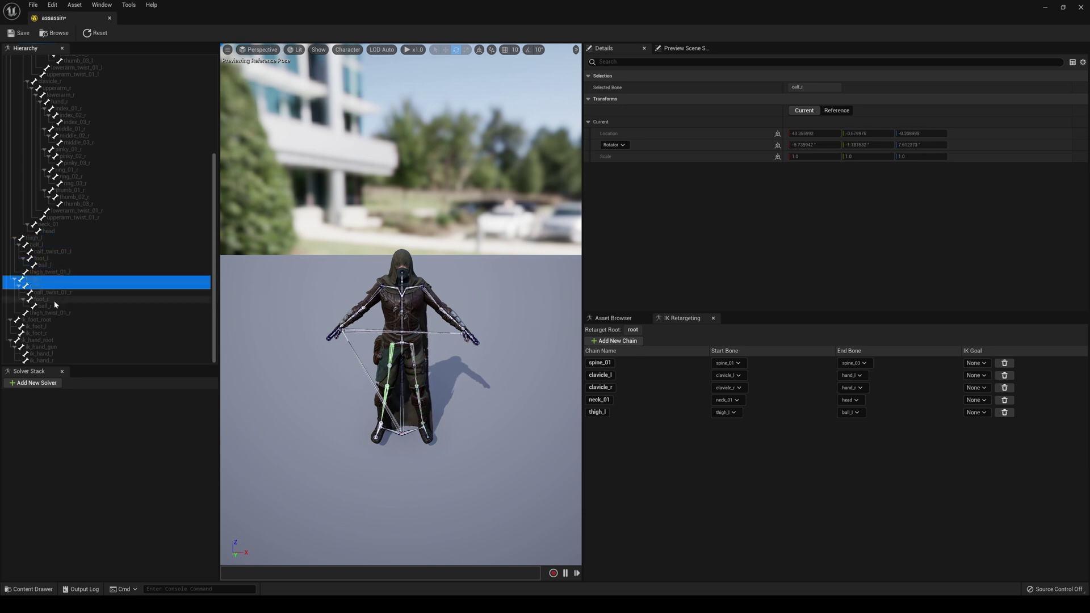
{"action": "left_click", "coordinate": [54, 301], "text": "ctrl"}
{"action": "left_click", "coordinate": [45, 306], "text": "ctrl"}
{"action": "right_click", "coordinate": [96, 287]}
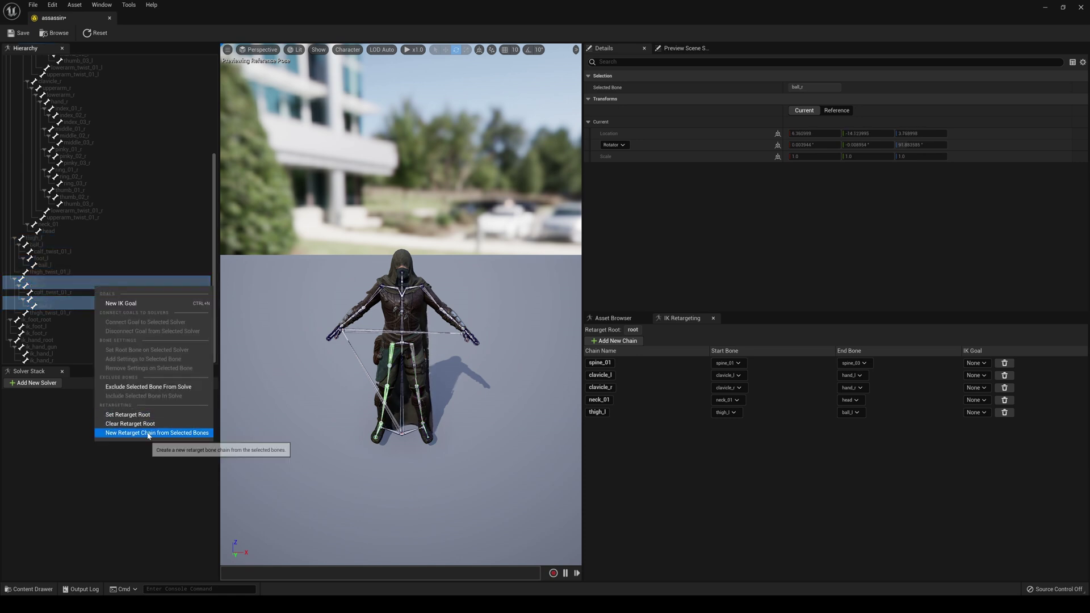
{"action": "left_click", "coordinate": [162, 433]}
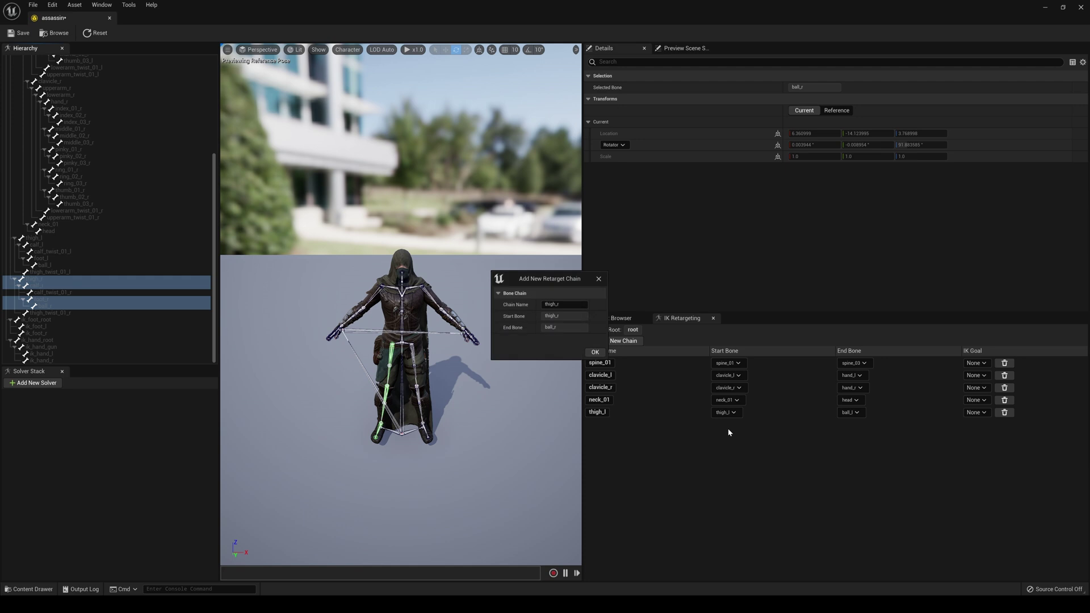
{"action": "left_click", "coordinate": [595, 353]}
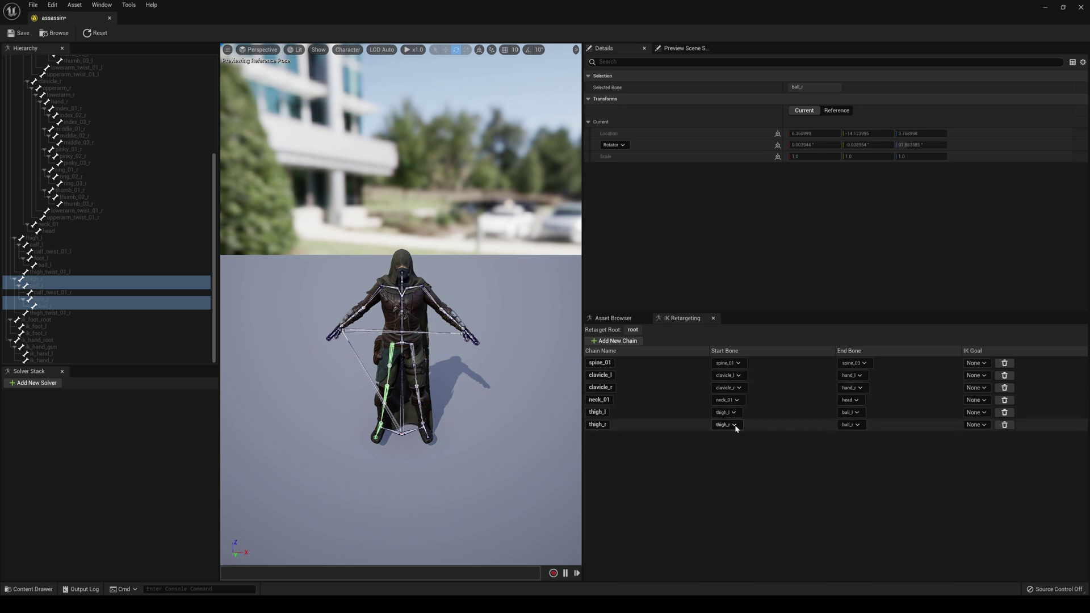
- Save the assassin IK Rig and open the rosuk IK Rig from the retarge folder
{"action": "left_click", "coordinate": [20, 33]}
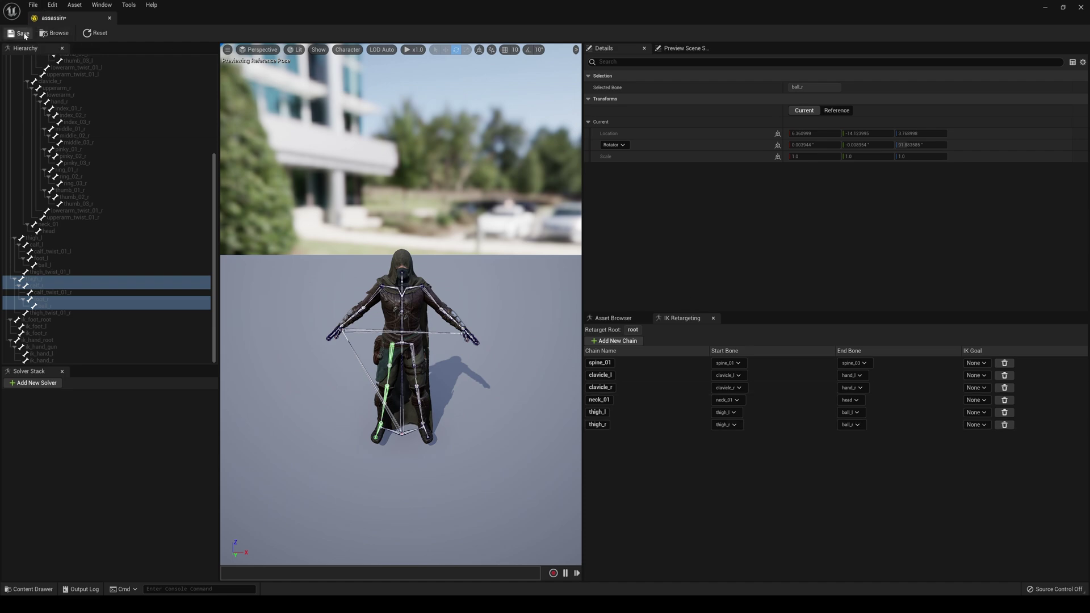
{"action": "left_click", "coordinate": [49, 34]}
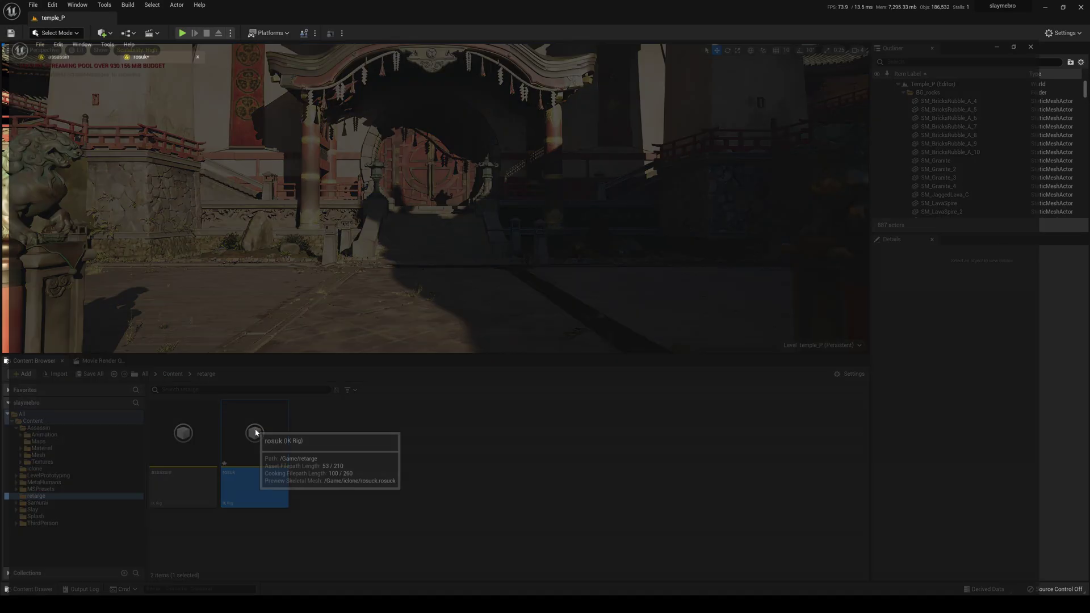
{"action": "double_click", "coordinate": [253, 437]}
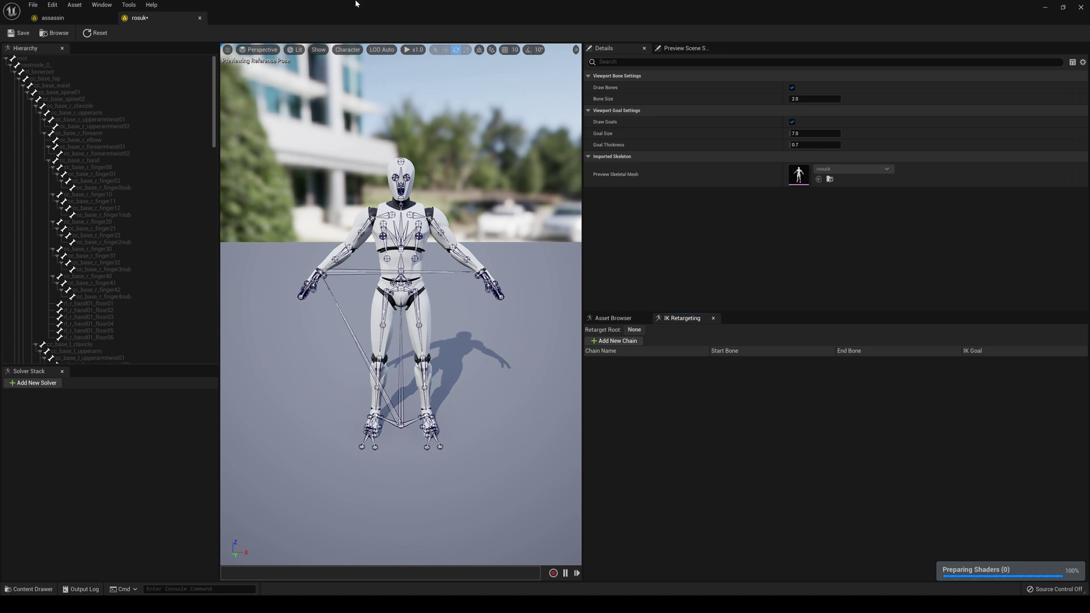
- Display the bone names on the rosuk mannequin in the viewport to examine them, and hide them again
{"action": "left_click", "coordinate": [348, 49]}
{"action": "mouse_move", "coordinate": [364, 91]}
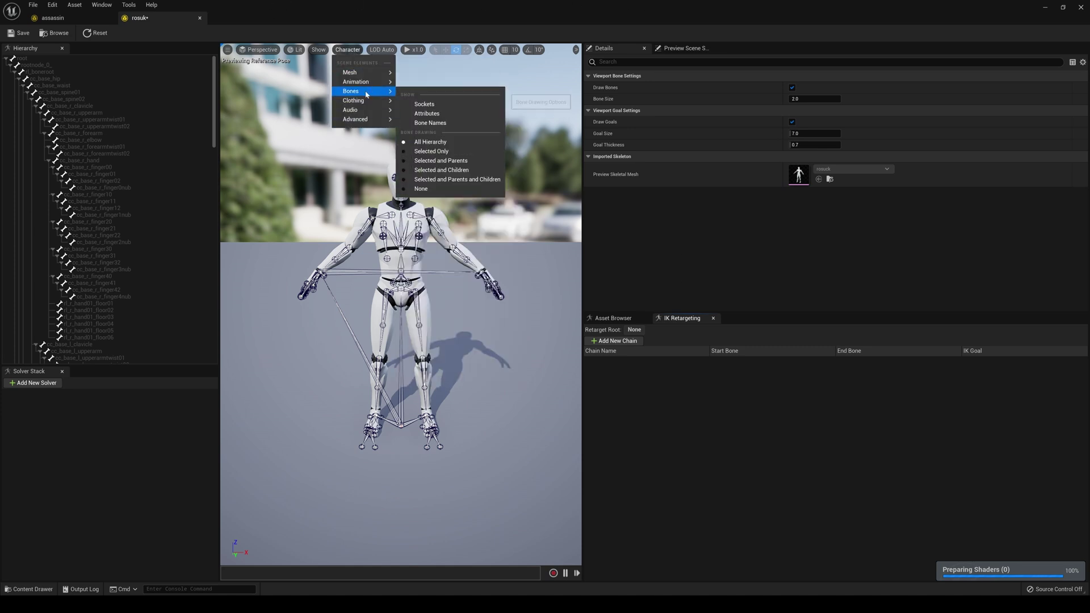
{"action": "left_click", "coordinate": [435, 123]}
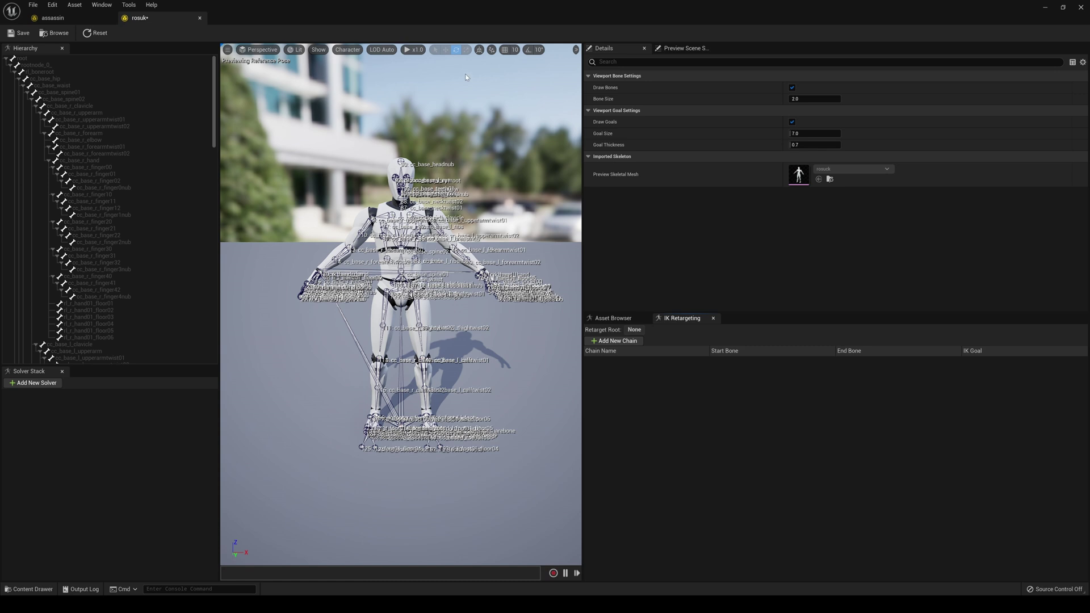
{"action": "left_click", "coordinate": [347, 50]}
{"action": "mouse_move", "coordinate": [358, 91]}
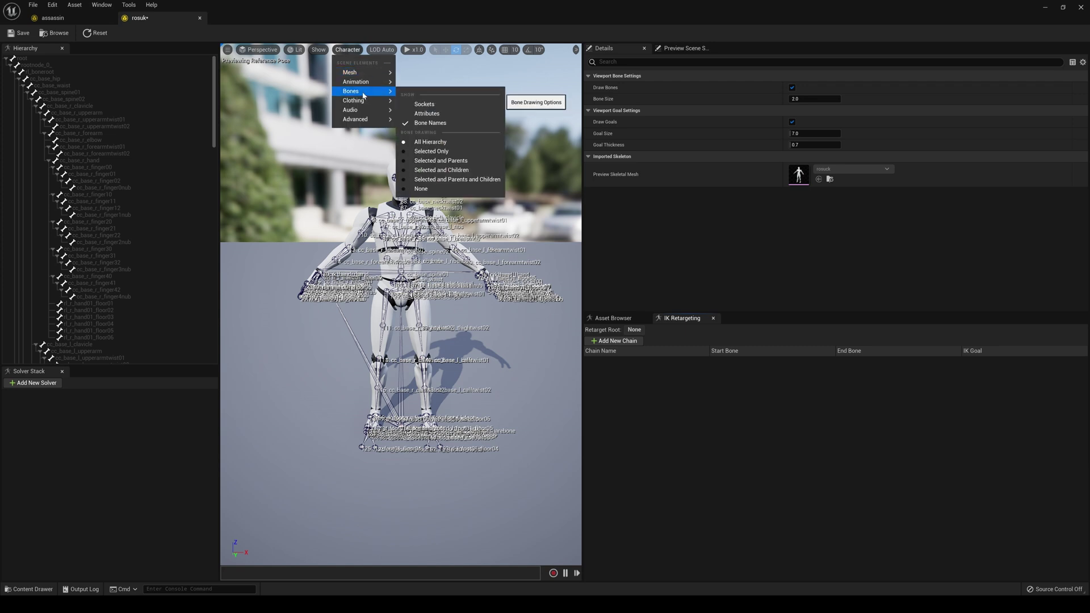
{"action": "left_click", "coordinate": [432, 122]}
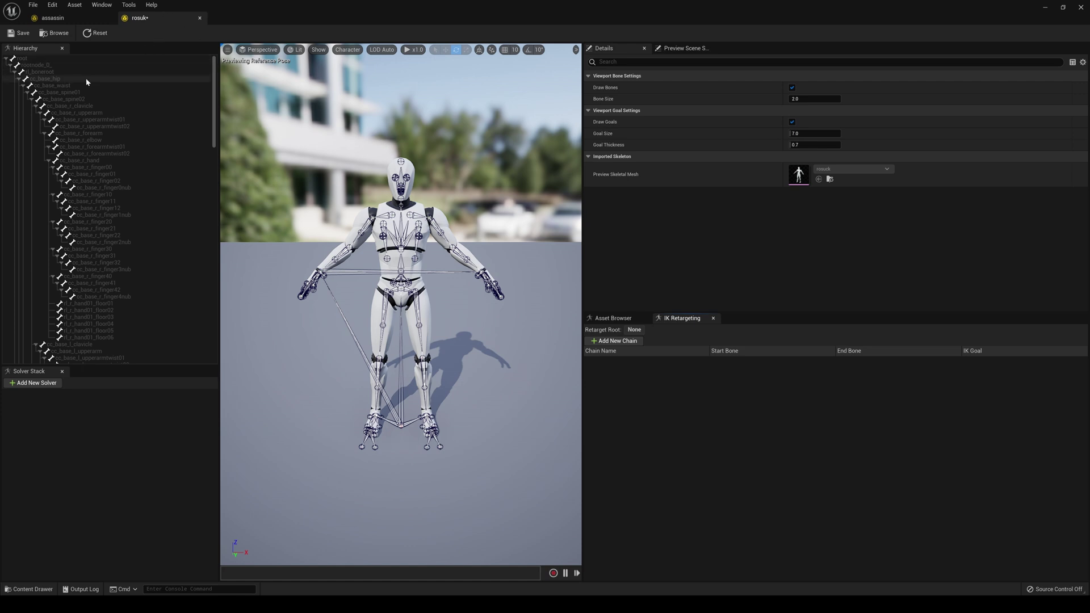
- Set cc_base_hip as the retarget root and create a spine chain from cc_base_waist to cc_base_spine02 with the suggested name
{"action": "right_click", "coordinate": [55, 83]}
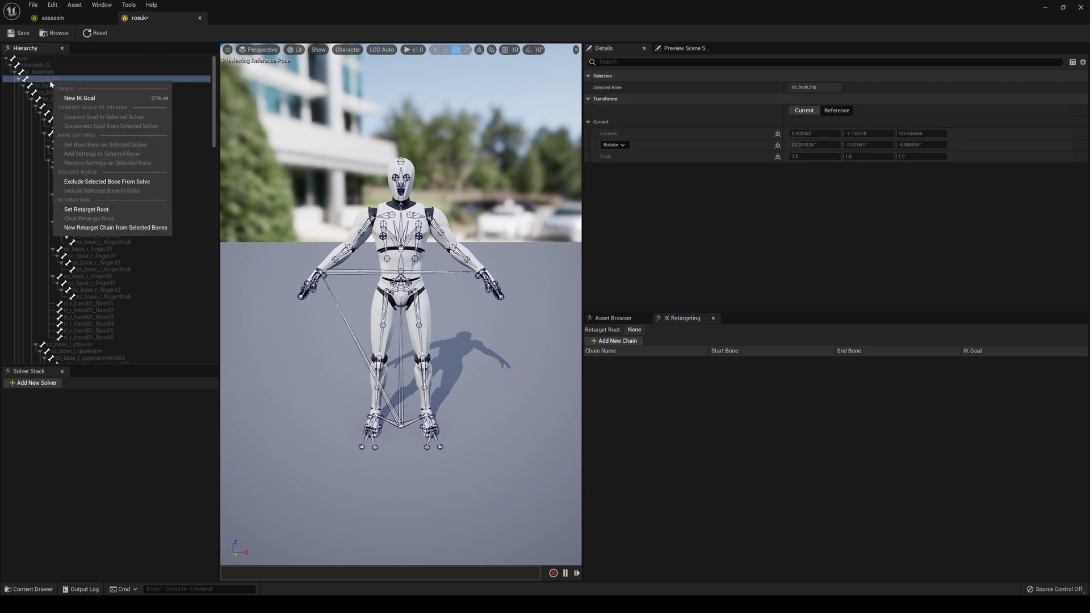
{"action": "left_click", "coordinate": [94, 208]}
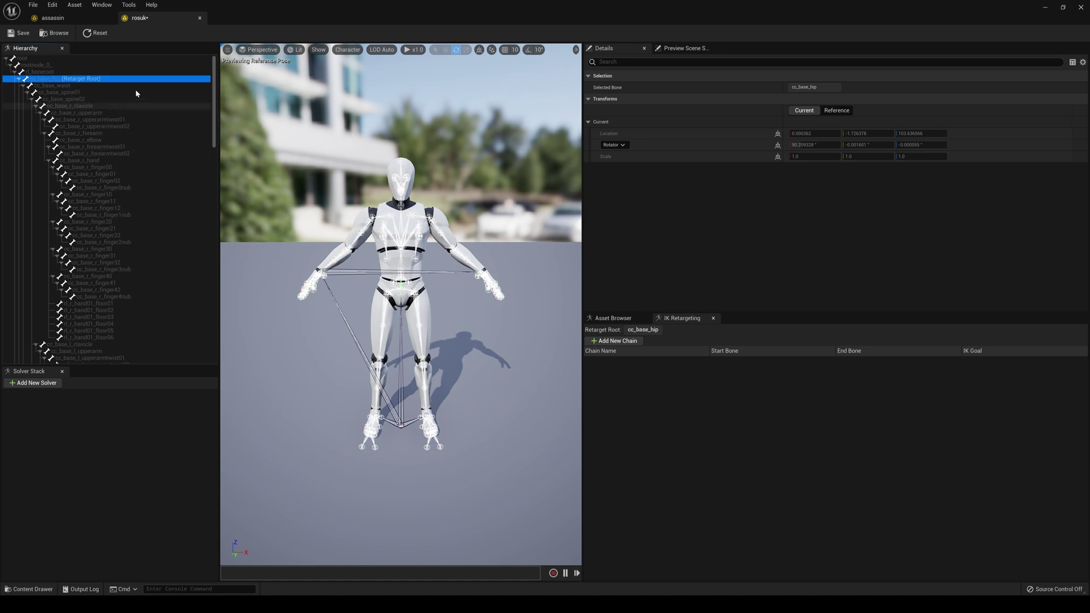
{"action": "left_click", "coordinate": [100, 92]}
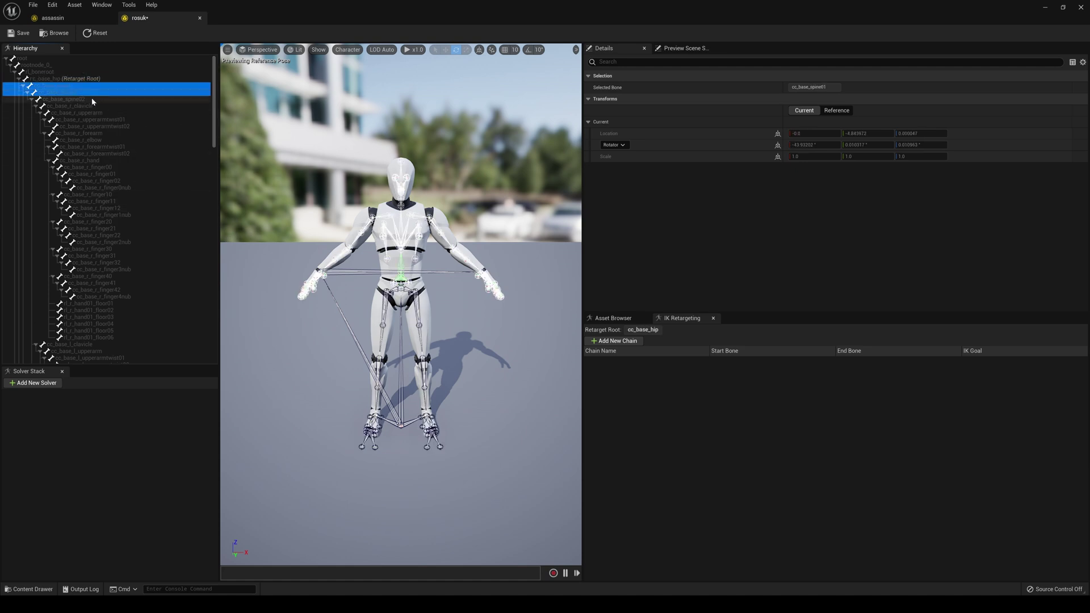
{"action": "left_click", "coordinate": [92, 99], "text": "shift"}
{"action": "right_click", "coordinate": [63, 98]}
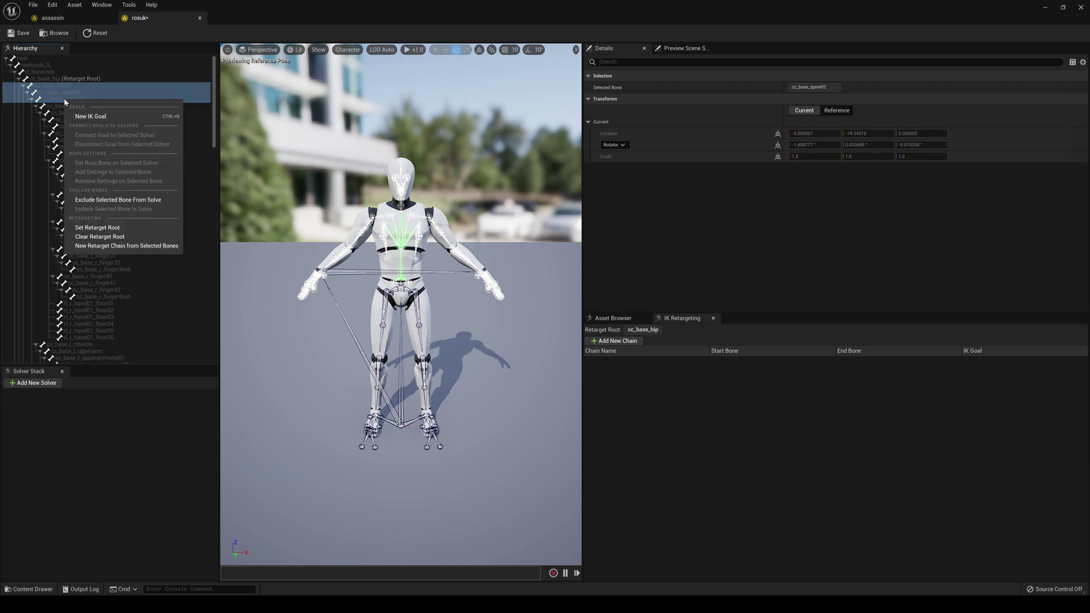
{"action": "left_click", "coordinate": [142, 250]}
{"action": "left_click", "coordinate": [591, 353]}
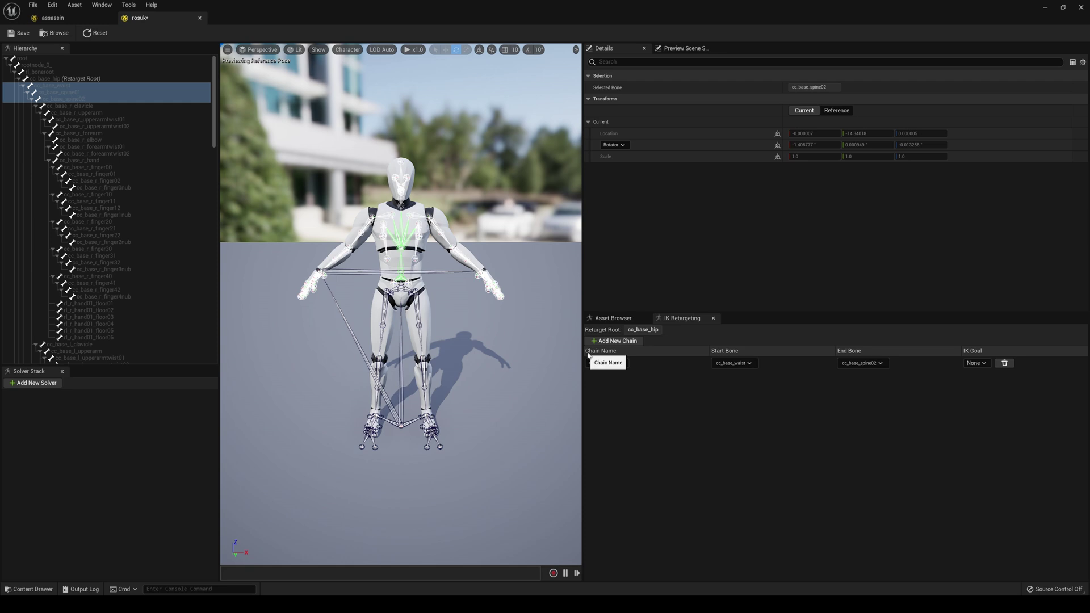
- Create a right arm retarget chain from cc_base_r_clavicle to cc_base_r_hand, keeping the suggested chain name
{"action": "left_click", "coordinate": [104, 105]}
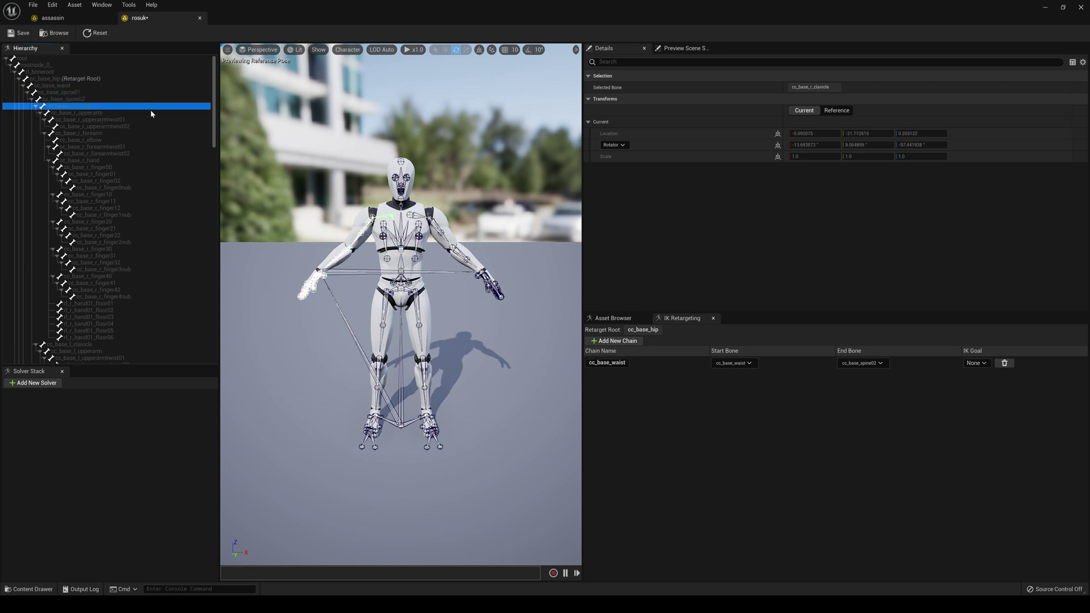
{"action": "left_click", "coordinate": [124, 113], "text": "ctrl"}
{"action": "left_click", "coordinate": [124, 133], "text": "ctrl"}
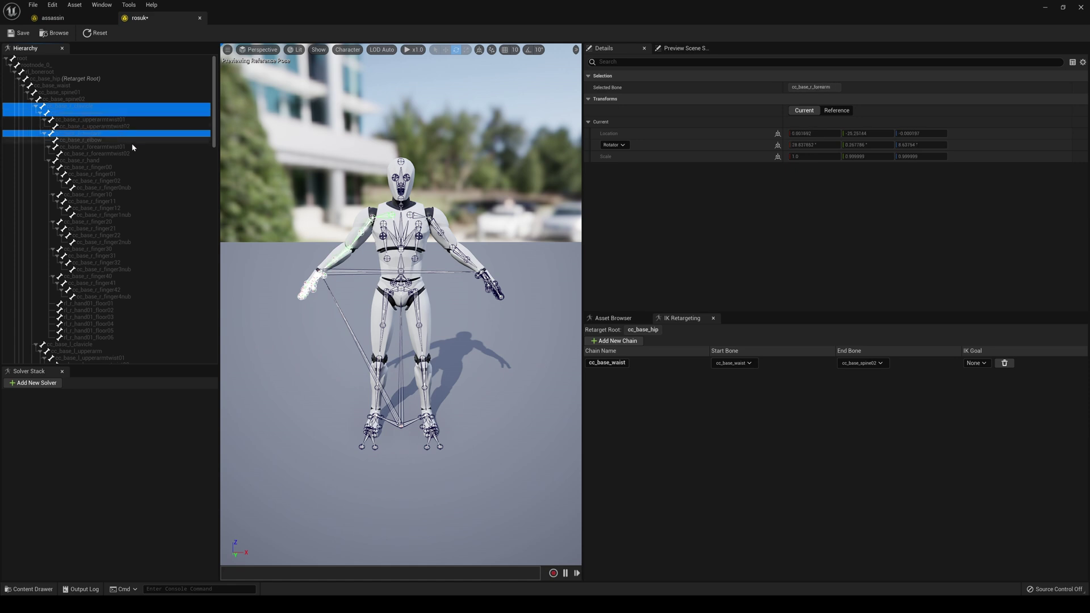
{"action": "left_click", "coordinate": [100, 162], "text": "ctrl"}
{"action": "right_click", "coordinate": [130, 109]}
{"action": "left_click", "coordinate": [195, 256]}
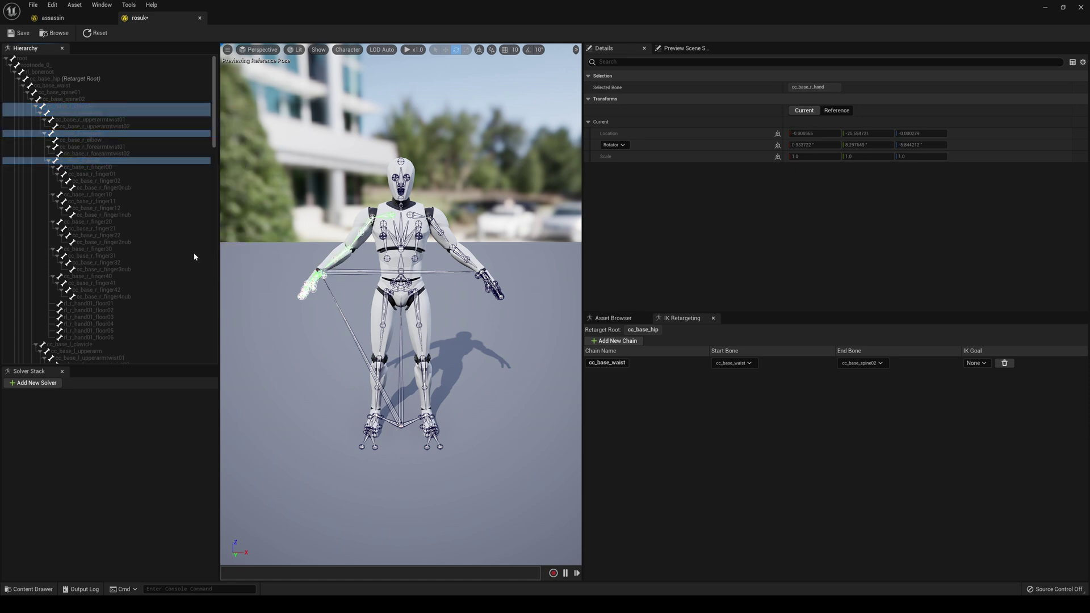
{"action": "left_click", "coordinate": [594, 352]}
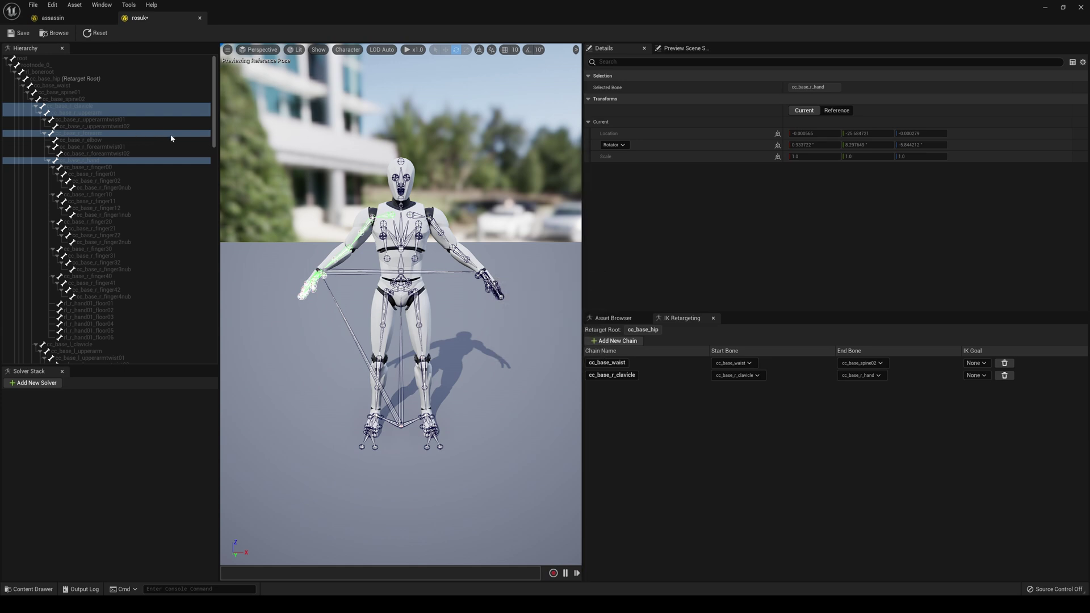
- Create a left arm retarget chain from cc_base_l_clavicle to cc_base_l_hand, keeping the suggested chain name
{"action": "left_click_drag", "start_coordinate": [213, 145], "coordinate": [215, 173]}
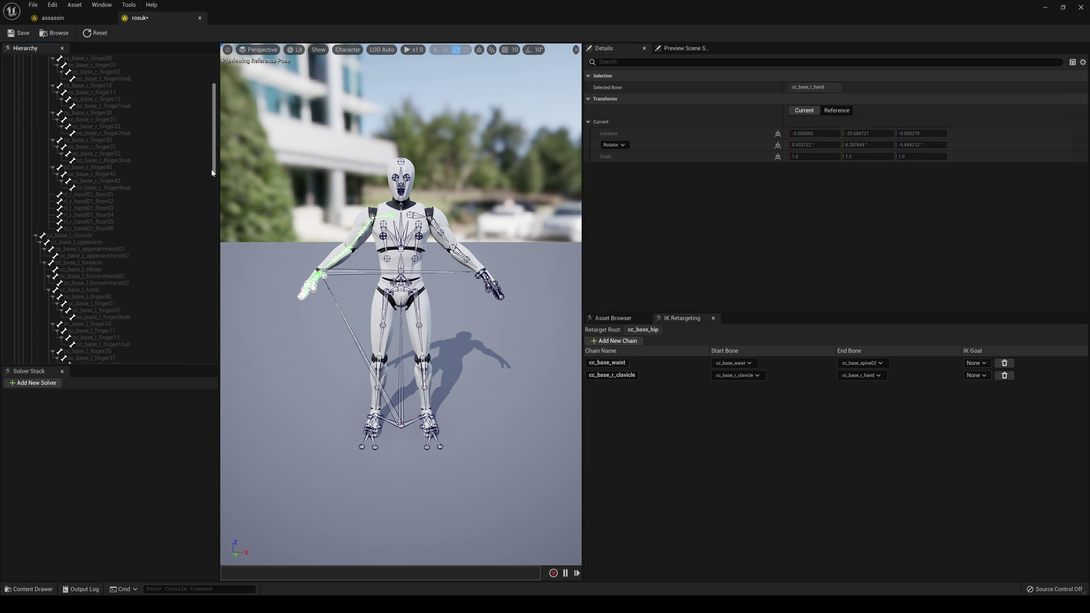
{"action": "left_click", "coordinate": [92, 237]}
{"action": "left_click", "coordinate": [117, 243], "text": "ctrl"}
{"action": "left_click", "coordinate": [119, 263], "text": "ctrl"}
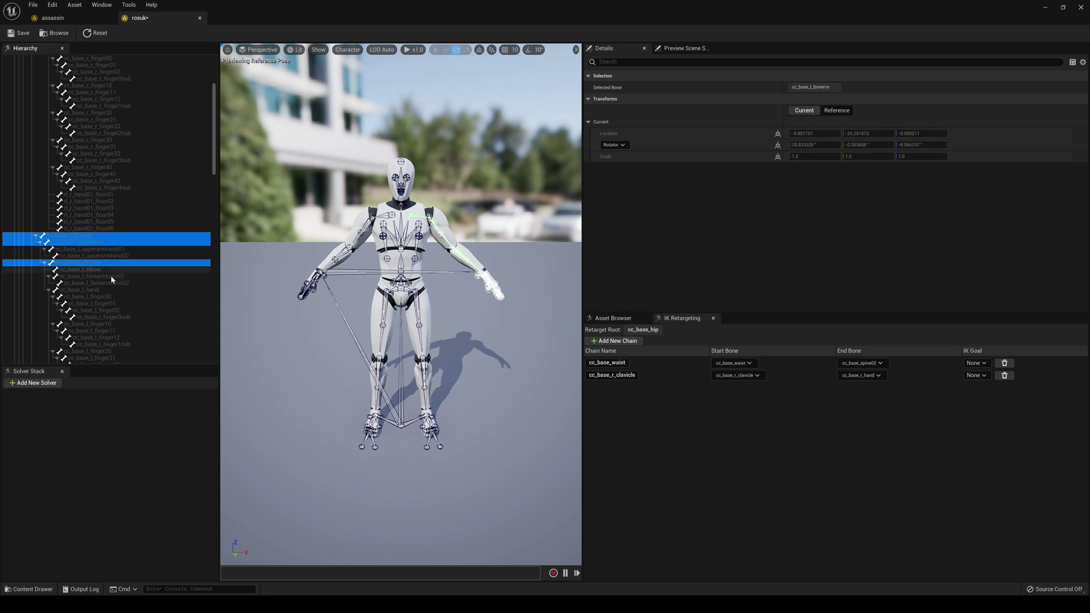
{"action": "left_click", "coordinate": [96, 291], "text": "ctrl"}
{"action": "right_click", "coordinate": [114, 235]}
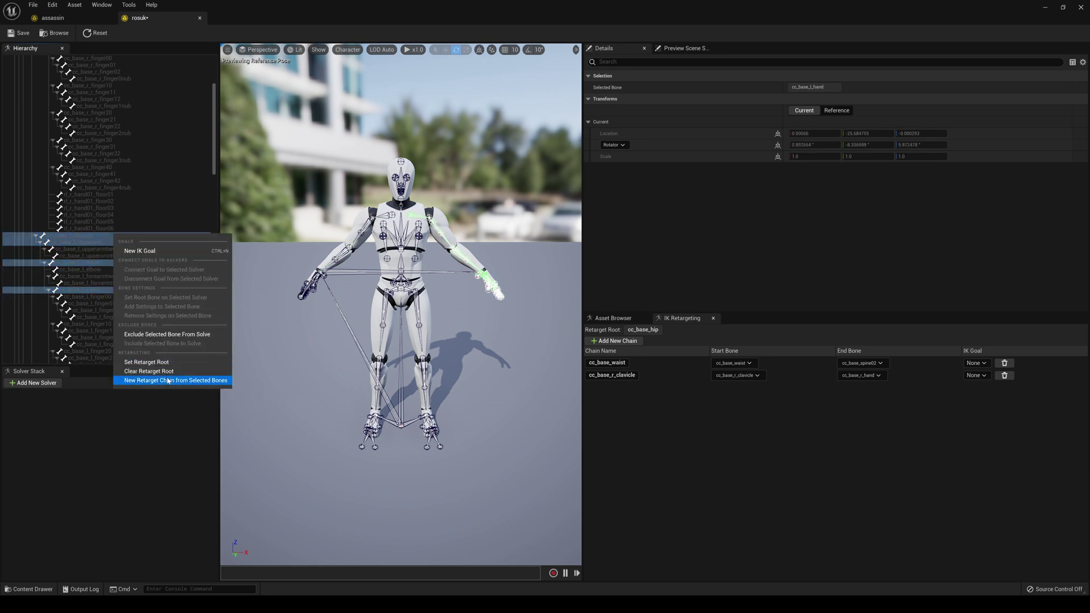
{"action": "left_click", "coordinate": [168, 381]}
{"action": "left_click", "coordinate": [594, 354]}
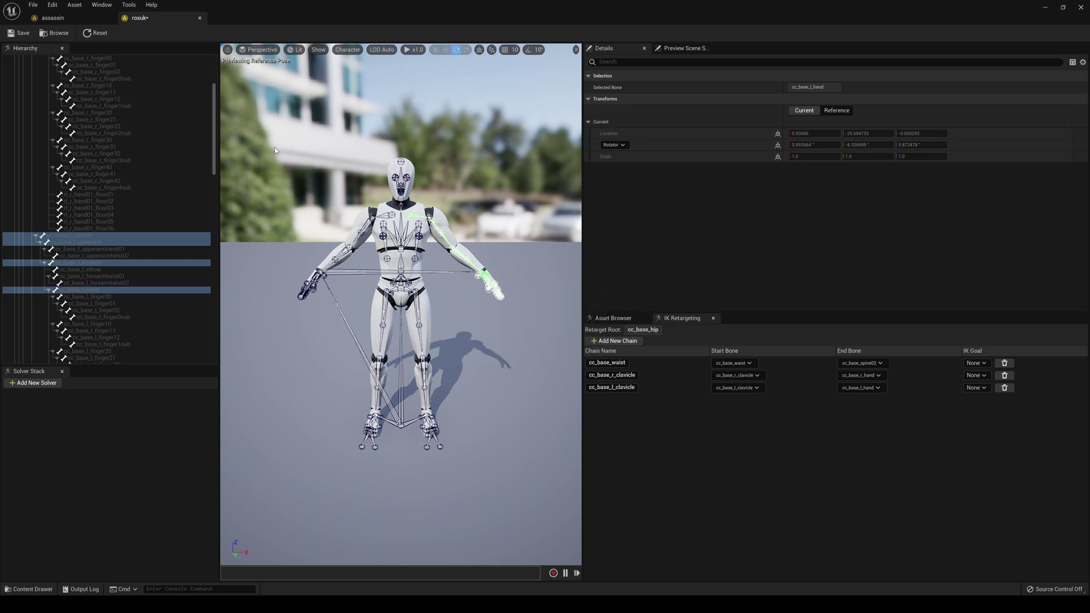
- Create a retarget chain for the neck and head from cc_base_necktwist01 to cc_base_head, keeping the suggested chain name
{"action": "scroll", "coordinate": [96, 284], "scroll_direction": "down", "scroll_amount": 5}
{"action": "left_click", "coordinate": [94, 282]}
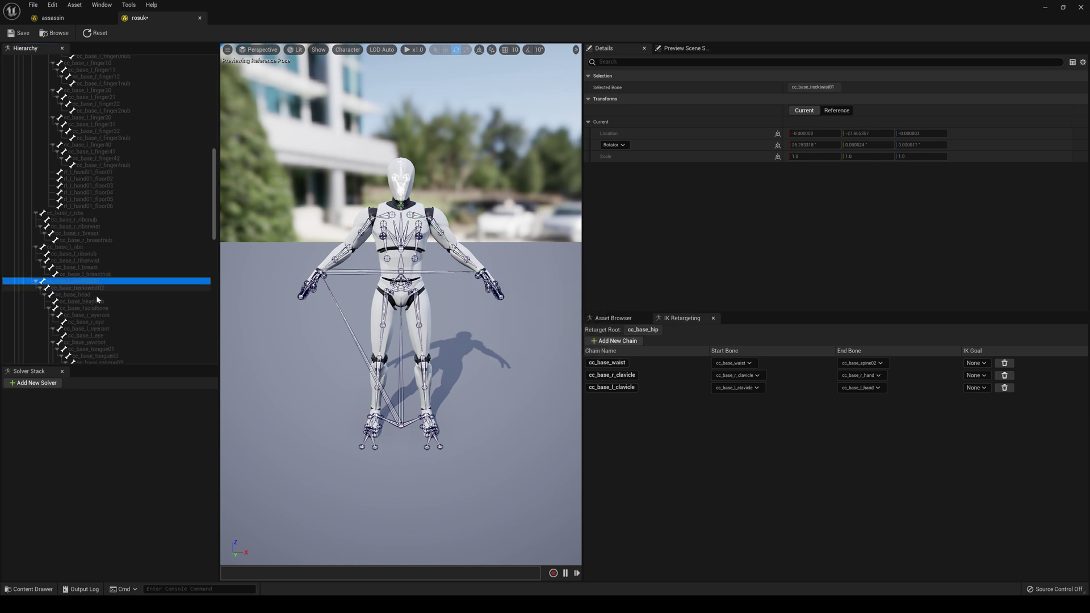
{"action": "left_click", "coordinate": [100, 289], "text": "ctrl"}
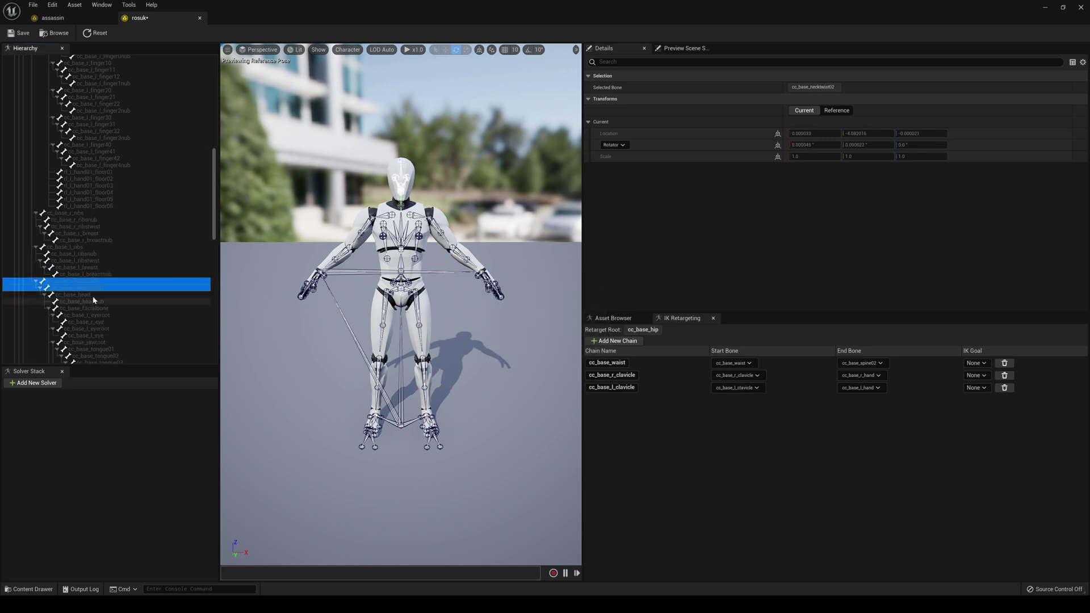
{"action": "left_click", "coordinate": [93, 296], "text": "ctrl"}
{"action": "right_click", "coordinate": [87, 284]}
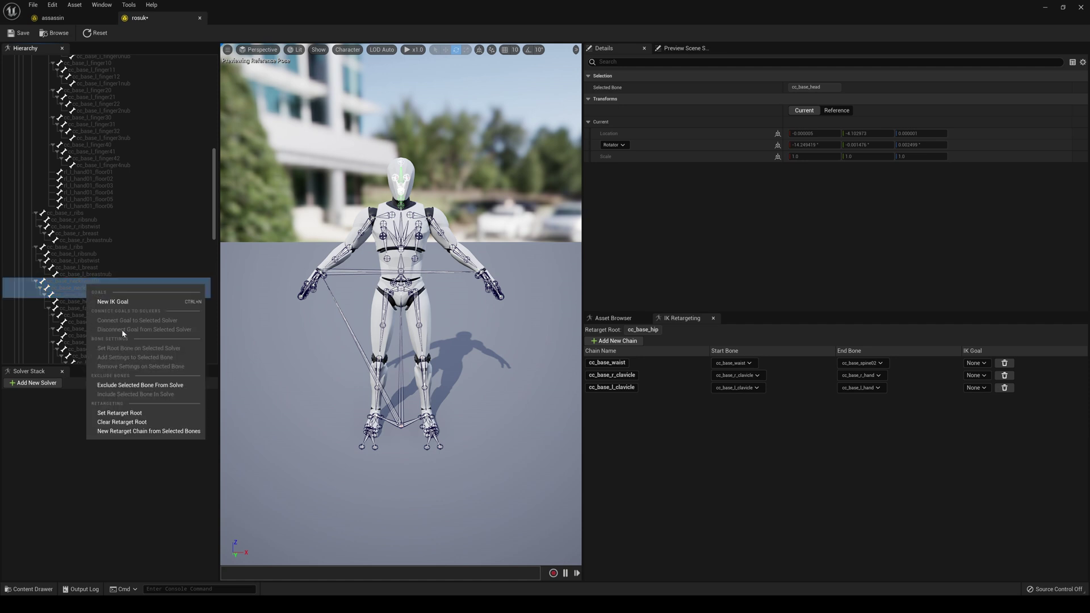
{"action": "left_click", "coordinate": [131, 428]}
{"action": "left_click", "coordinate": [594, 353]}
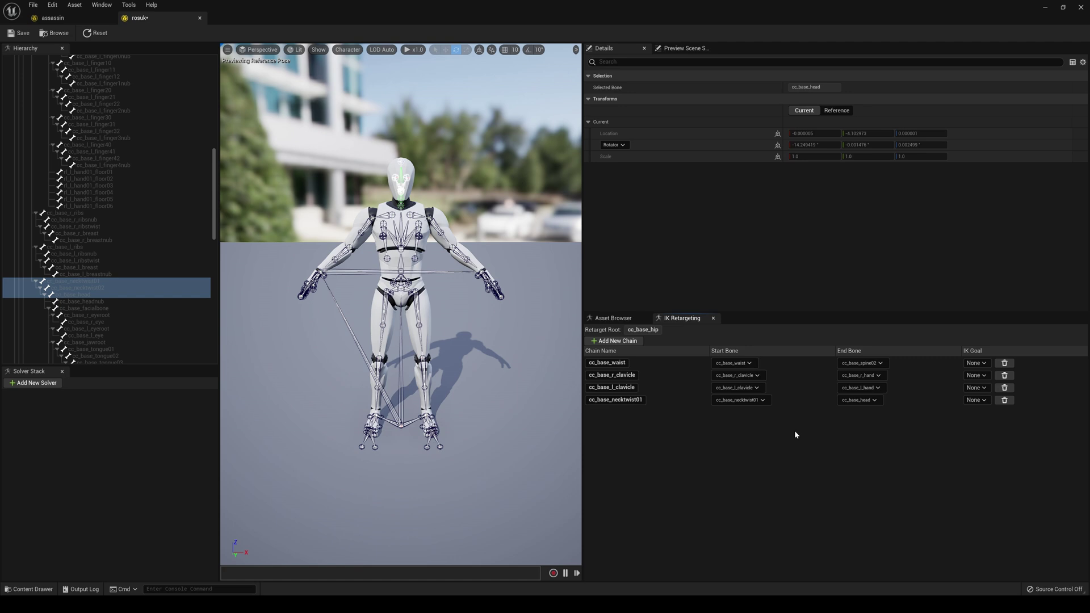
{"action": "left_click", "coordinate": [764, 400]}
{"action": "left_click", "coordinate": [765, 404]}
- Create a right leg retarget chain from cc_base_r_thigh to cc_base_r_toebase, keeping the suggested chain name
{"action": "left_click_drag", "start_coordinate": [215, 218], "coordinate": [215, 241]}
{"action": "scroll", "coordinate": [215, 245], "scroll_direction": "down", "scroll_amount": 5}
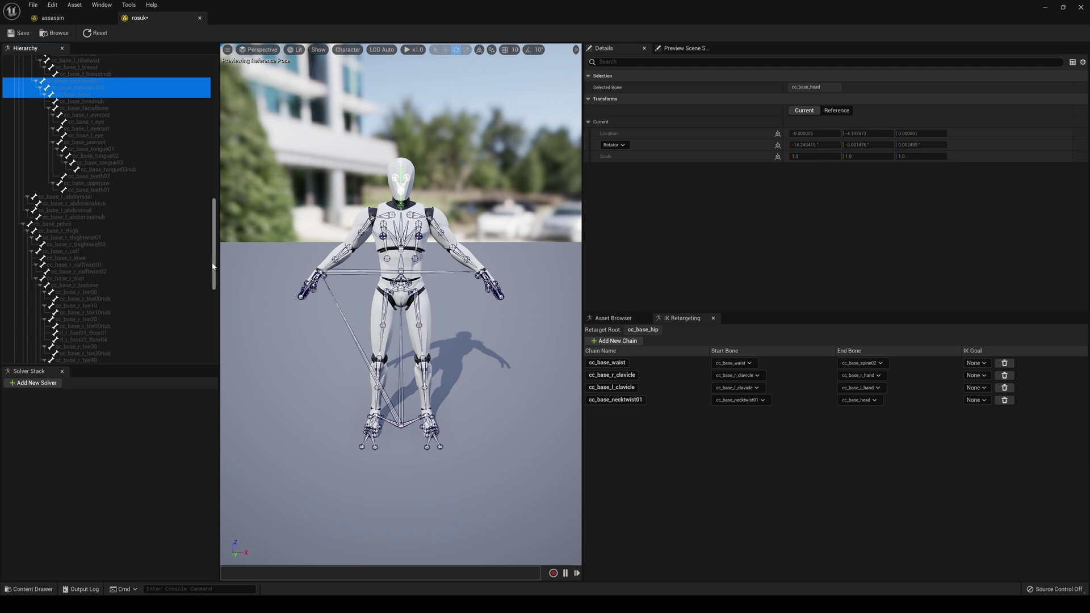
{"action": "left_click", "coordinate": [74, 172]}
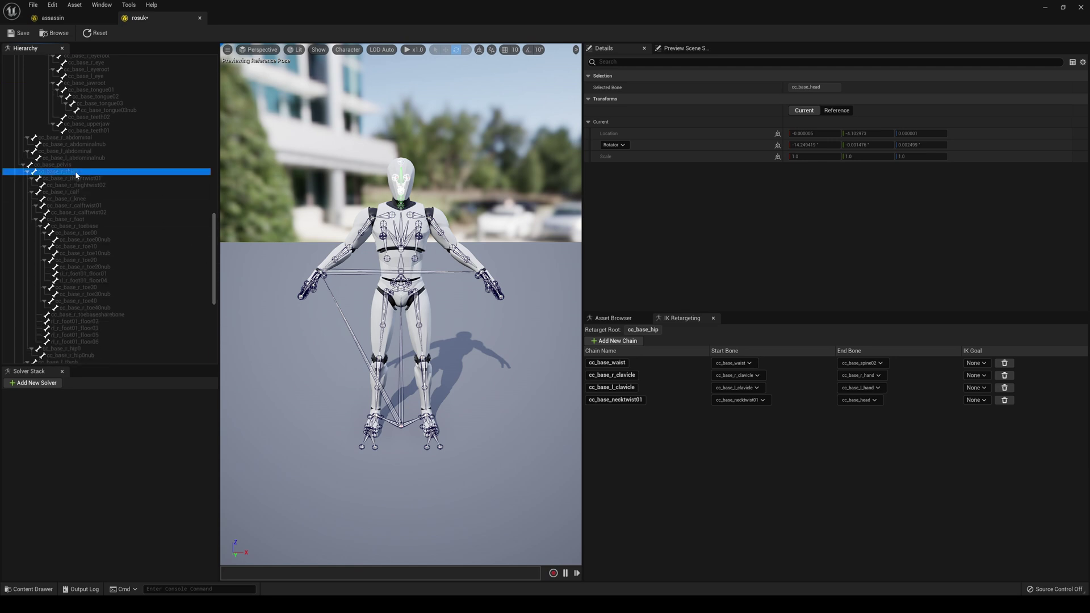
{"action": "left_click", "coordinate": [93, 192], "text": "ctrl"}
{"action": "left_click", "coordinate": [90, 220], "text": "ctrl"}
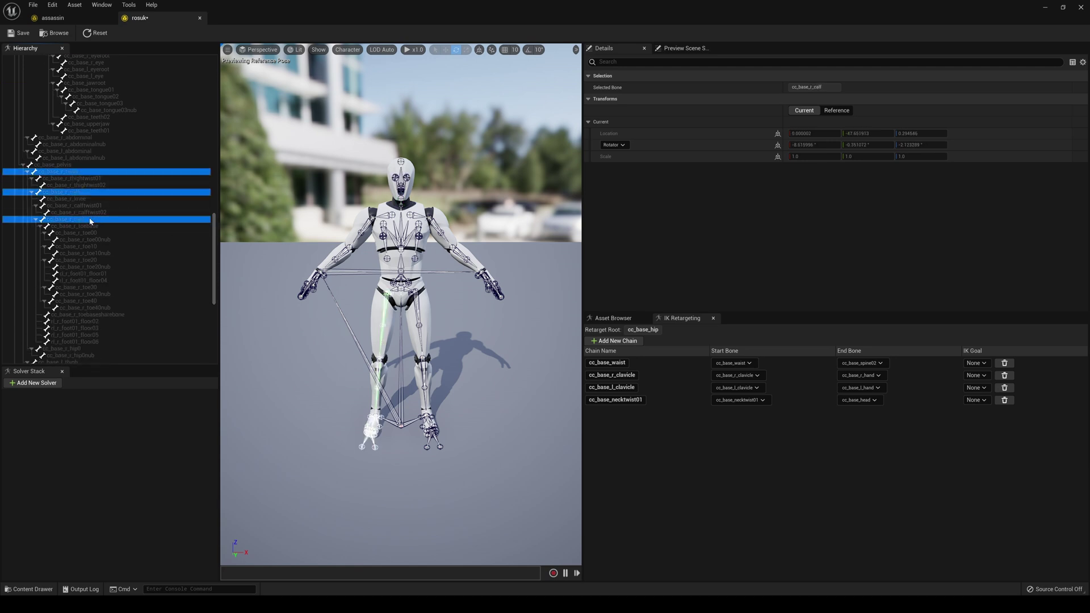
{"action": "left_click", "coordinate": [97, 226], "text": "ctrl"}
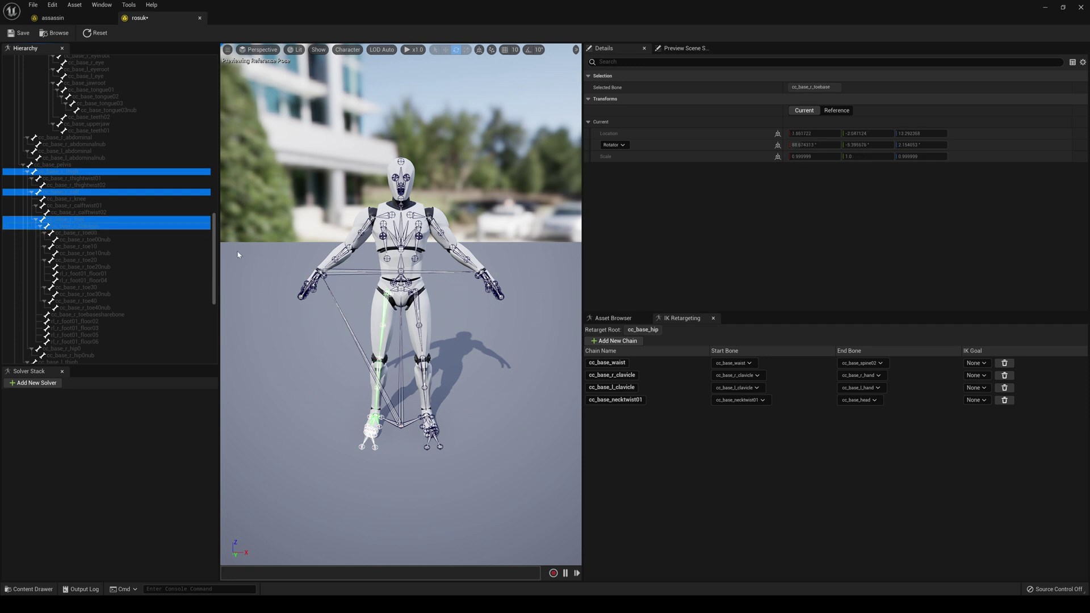
{"action": "right_click", "coordinate": [100, 230]}
{"action": "left_click", "coordinate": [187, 372]}
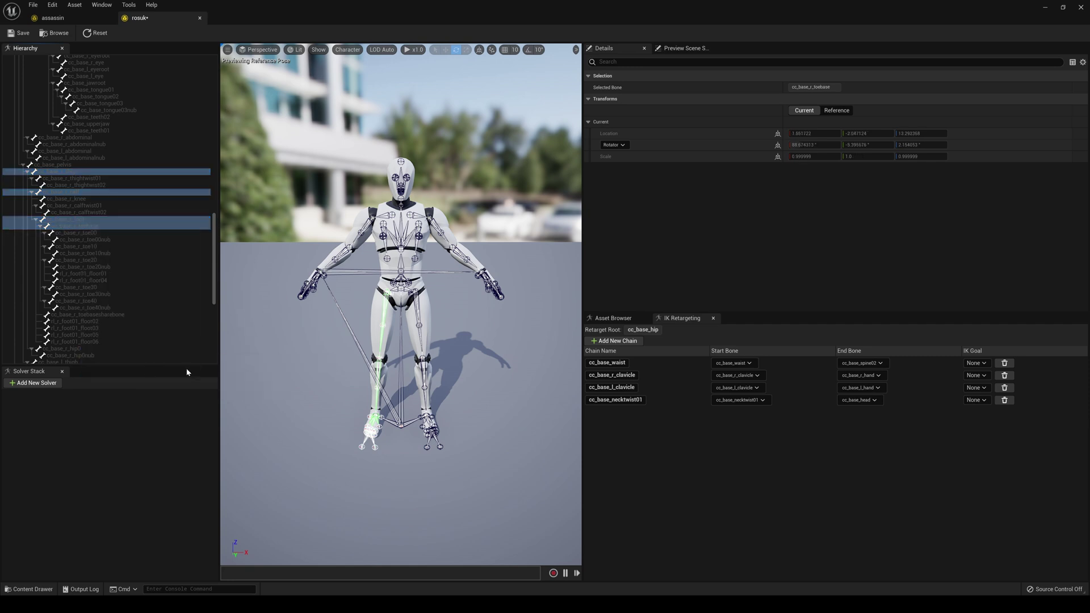
{"action": "left_click", "coordinate": [595, 353]}
- Create a left leg retarget chain from cc_base_l_thigh to cc_base_l_toebase with the suggested name, and save the rig
{"action": "scroll", "coordinate": [113, 170], "scroll_direction": "down", "scroll_amount": 8}
{"action": "left_click", "coordinate": [114, 156]}
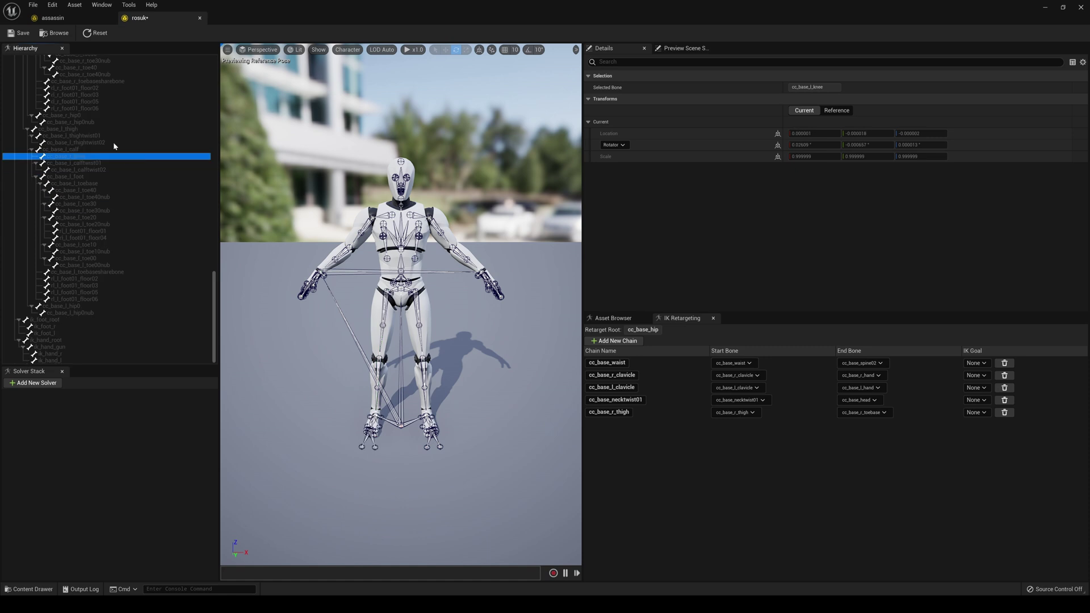
{"action": "left_click", "coordinate": [96, 130]}
{"action": "left_click", "coordinate": [113, 150], "text": "ctrl"}
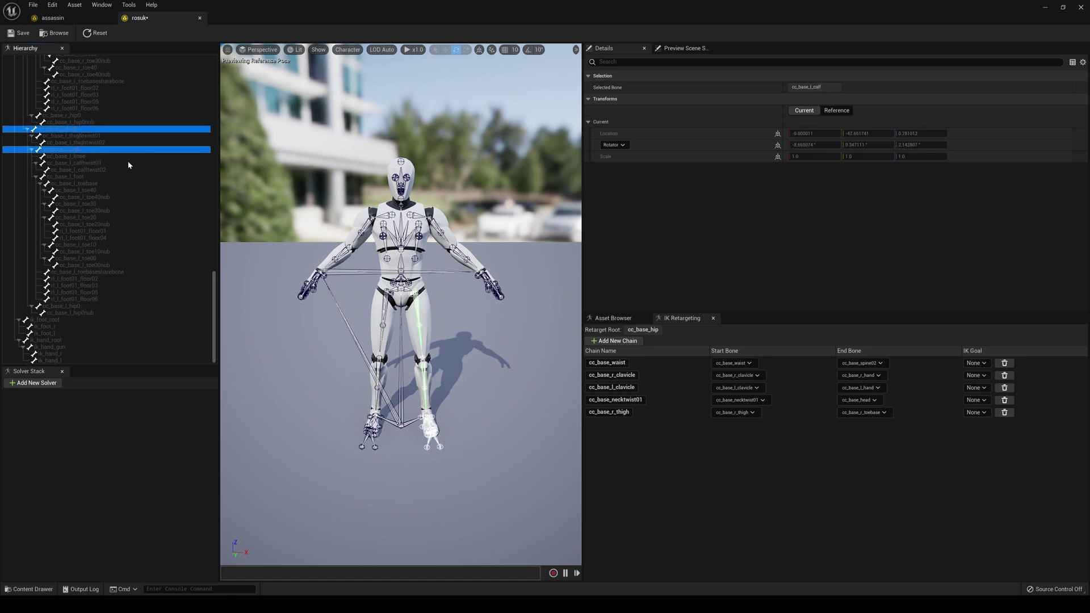
{"action": "left_click", "coordinate": [105, 177], "text": "ctrl"}
{"action": "left_click", "coordinate": [95, 183], "text": "ctrl"}
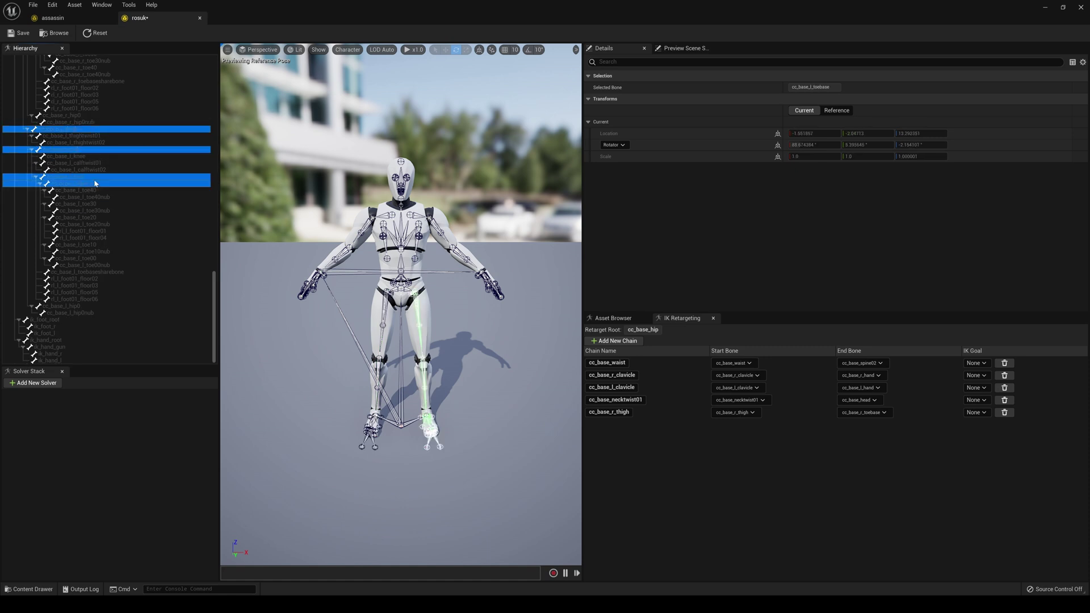
{"action": "right_click", "coordinate": [95, 183]}
{"action": "left_click", "coordinate": [162, 327]}
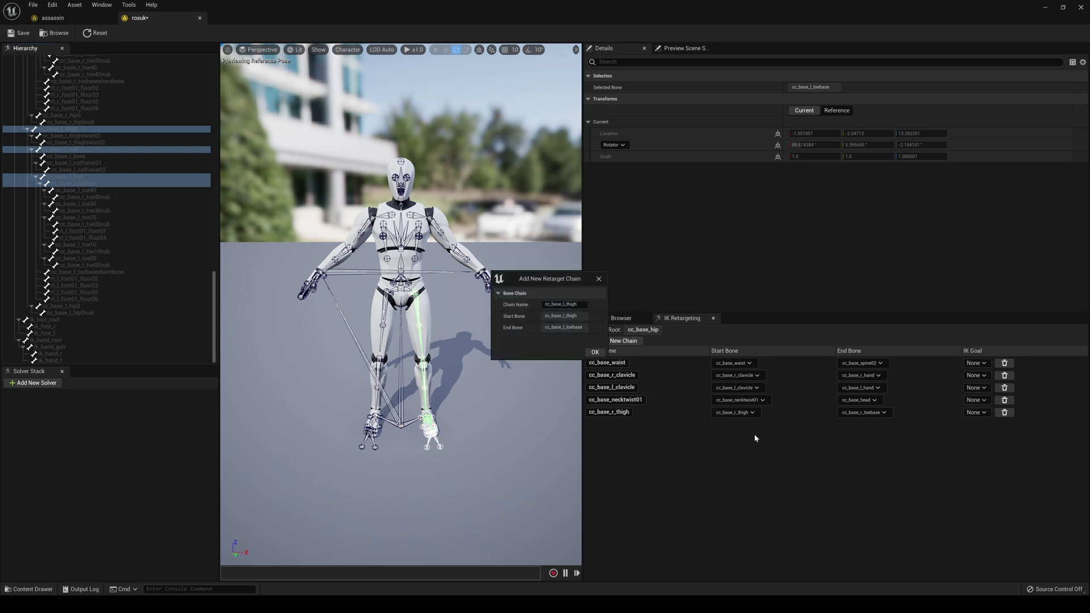
{"action": "left_click", "coordinate": [594, 352]}
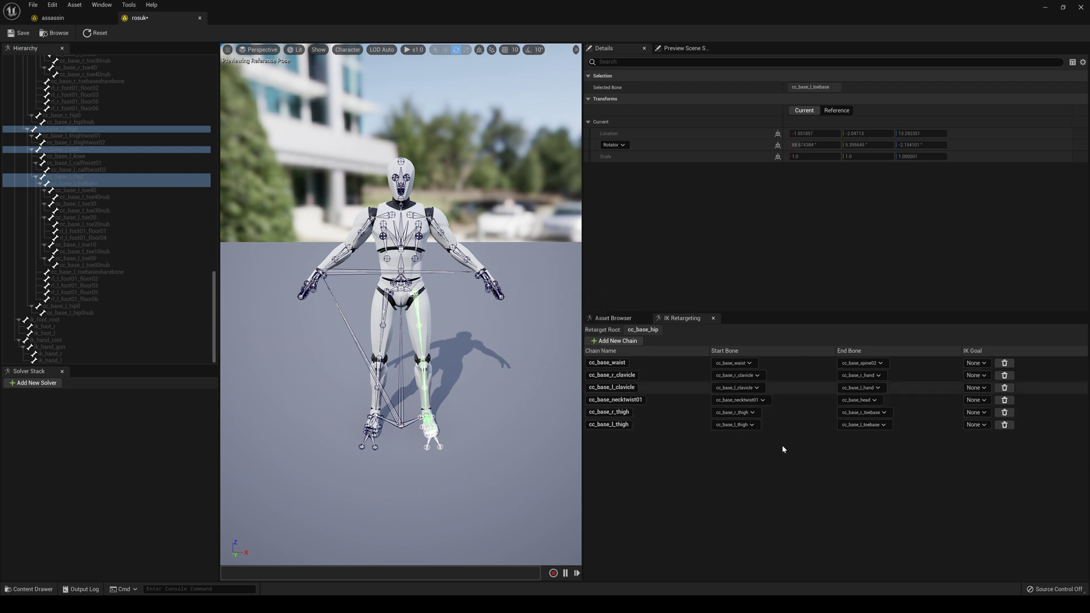
{"action": "left_click", "coordinate": [11, 33]}
- Open SK_Mannequin_Skeleton from the Assassin Mesh folder and show the retargeting options in its skeleton tree
{"action": "left_click", "coordinate": [1045, 9]}
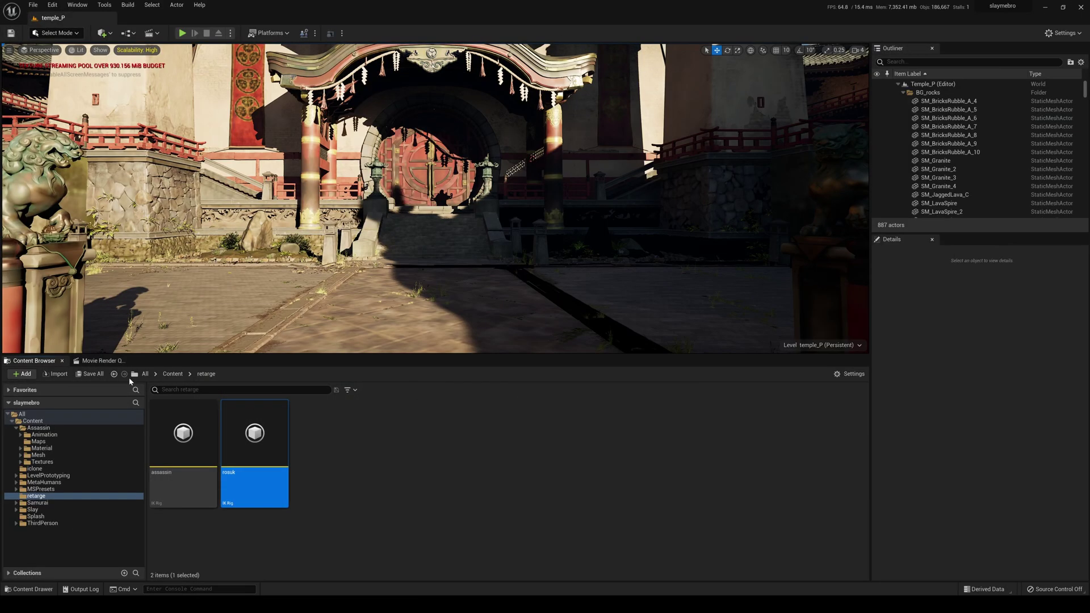
{"action": "left_click", "coordinate": [173, 375]}
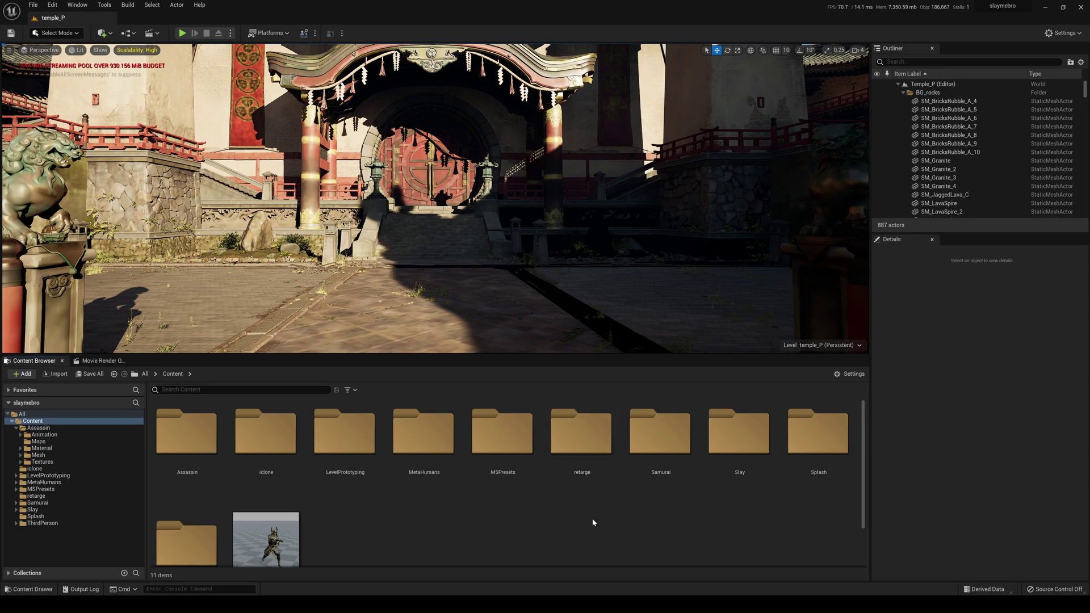
{"action": "double_click", "coordinate": [187, 460]}
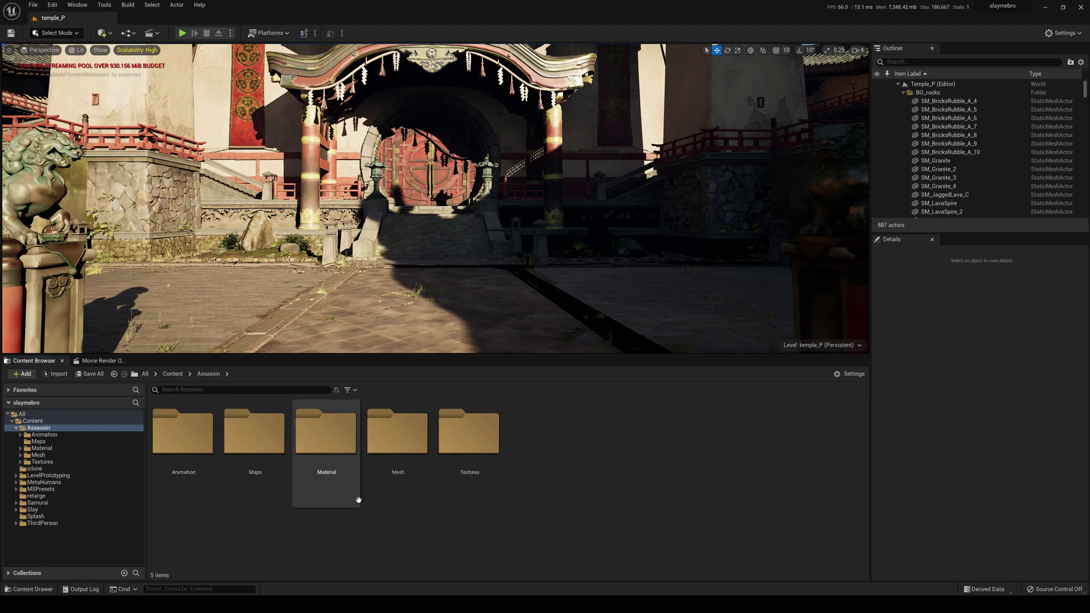
{"action": "double_click", "coordinate": [403, 452]}
{"action": "double_click", "coordinate": [392, 438]}
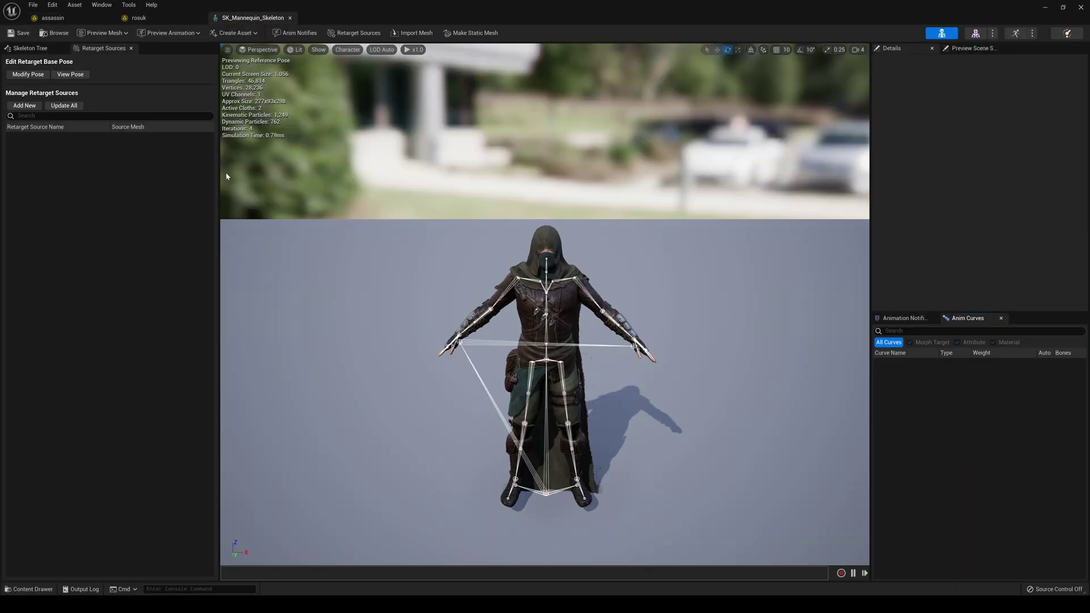
{"action": "left_click", "coordinate": [28, 48]}
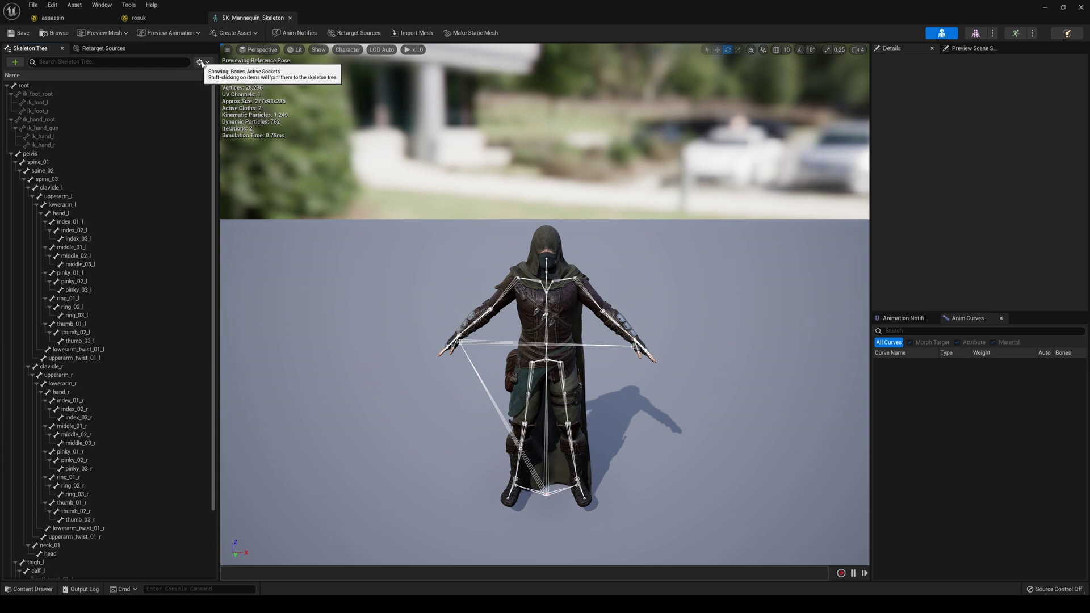
{"action": "left_click", "coordinate": [200, 62]}
{"action": "left_click", "coordinate": [245, 138]}
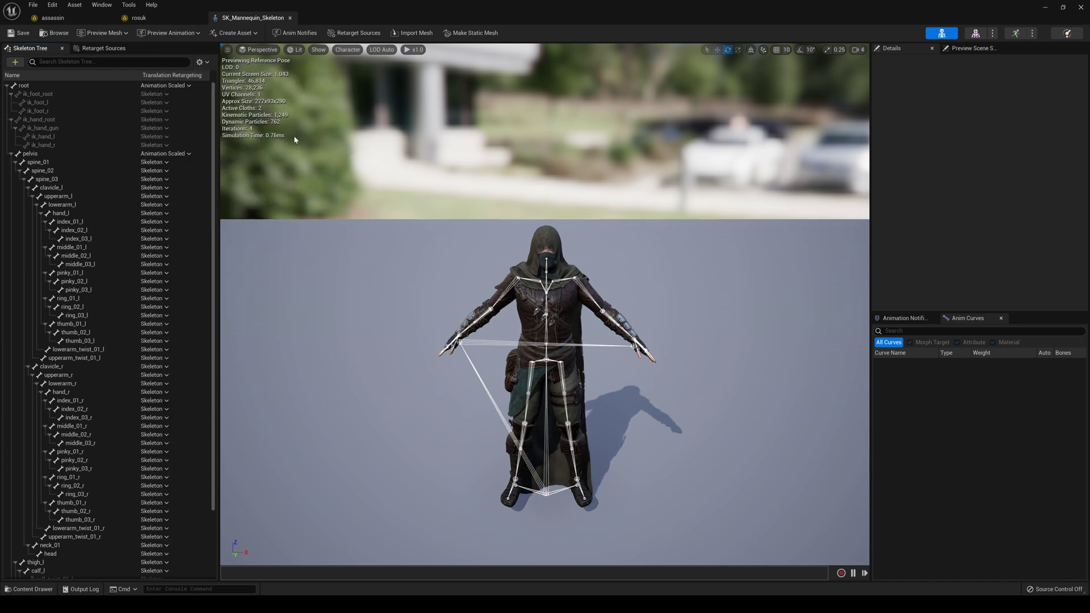
- Set the translation retargeting of the assassin's root and pelvis bones to Animation and save the skeleton
{"action": "left_click", "coordinate": [166, 86]}
{"action": "left_click", "coordinate": [161, 103]}
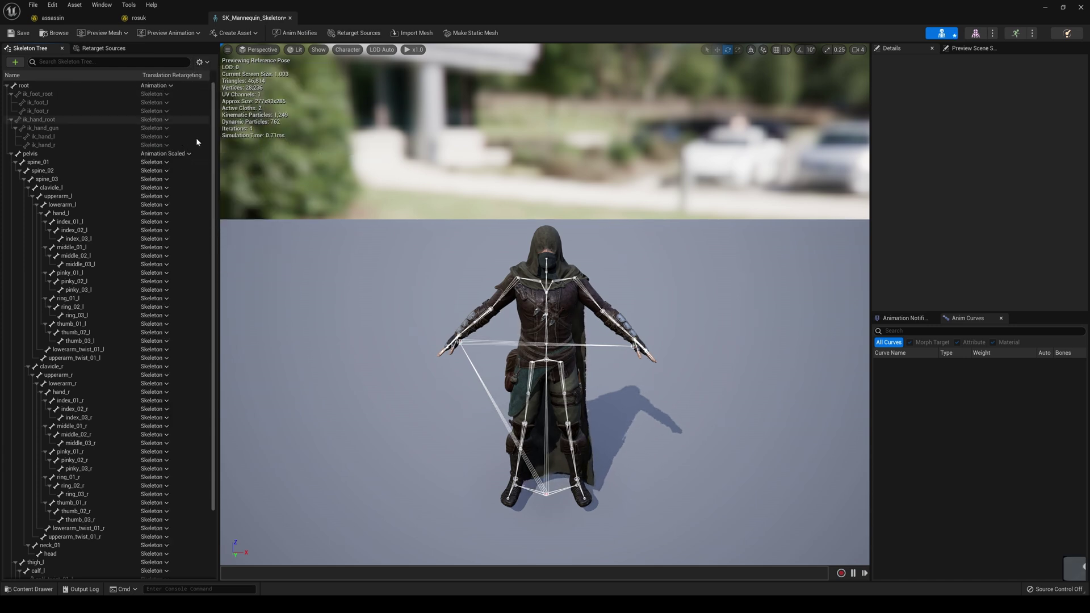
{"action": "left_click", "coordinate": [61, 154]}
{"action": "left_click", "coordinate": [166, 153]}
{"action": "left_click", "coordinate": [164, 173]}
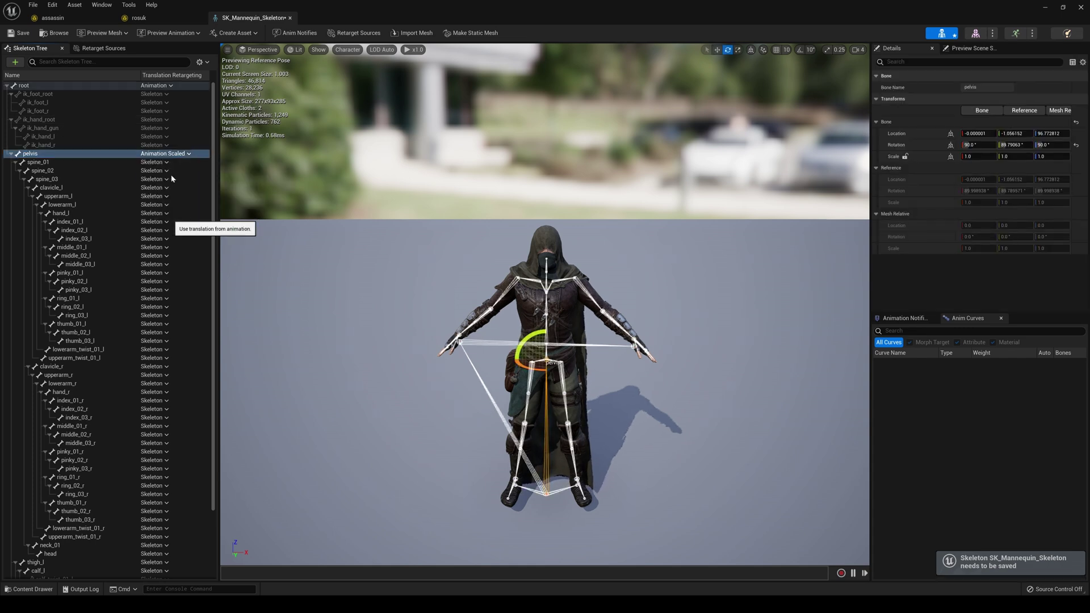
{"action": "left_click", "coordinate": [47, 163]}
{"action": "scroll", "coordinate": [217, 452], "scroll_direction": "down", "scroll_amount": 5}
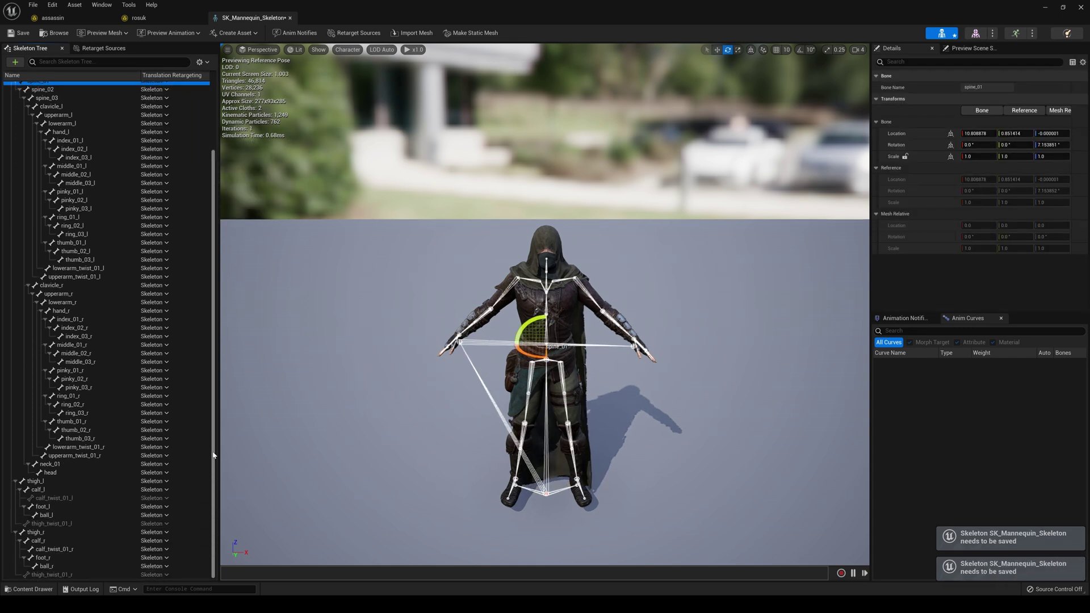
{"action": "left_click", "coordinate": [546, 362]}
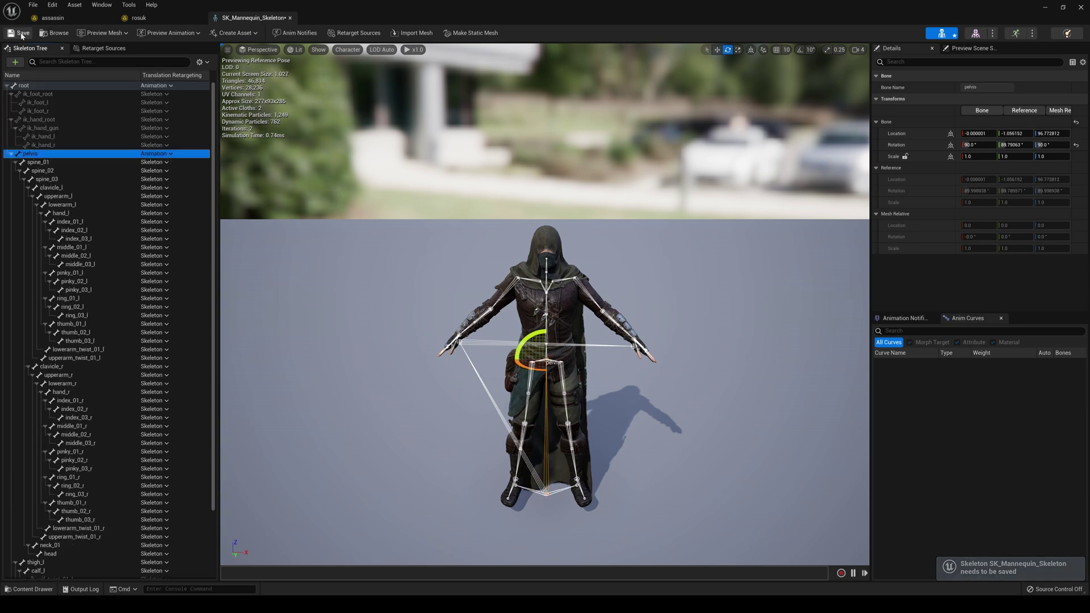
- Open rosuck_Skeleton from the iclone folder and show the retargeting options in its skeleton tree
{"action": "left_click", "coordinate": [1045, 8]}
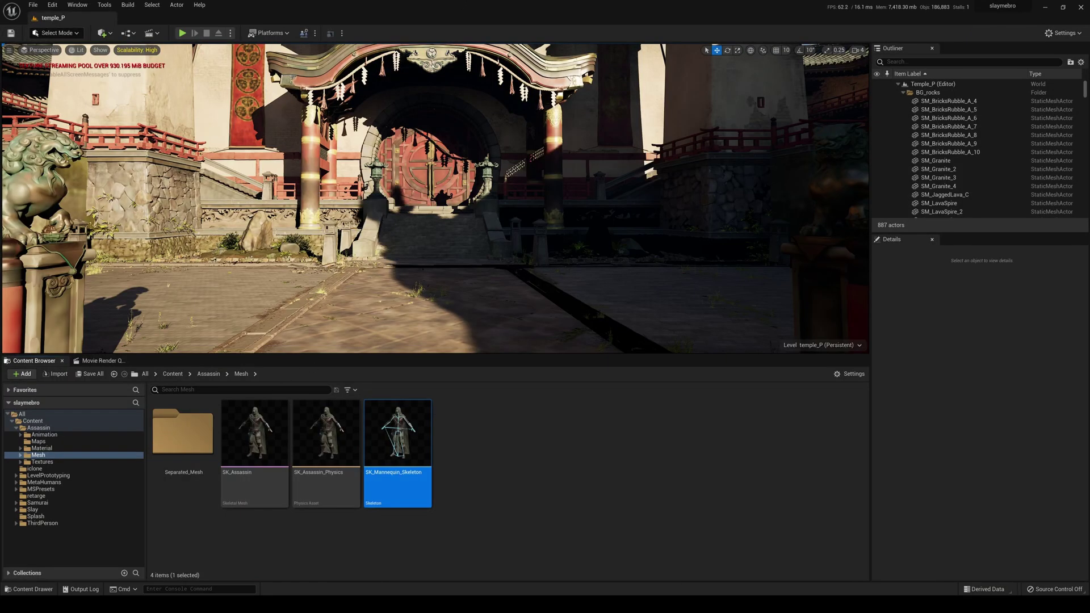
{"action": "left_click", "coordinate": [172, 374]}
{"action": "double_click", "coordinate": [275, 454]}
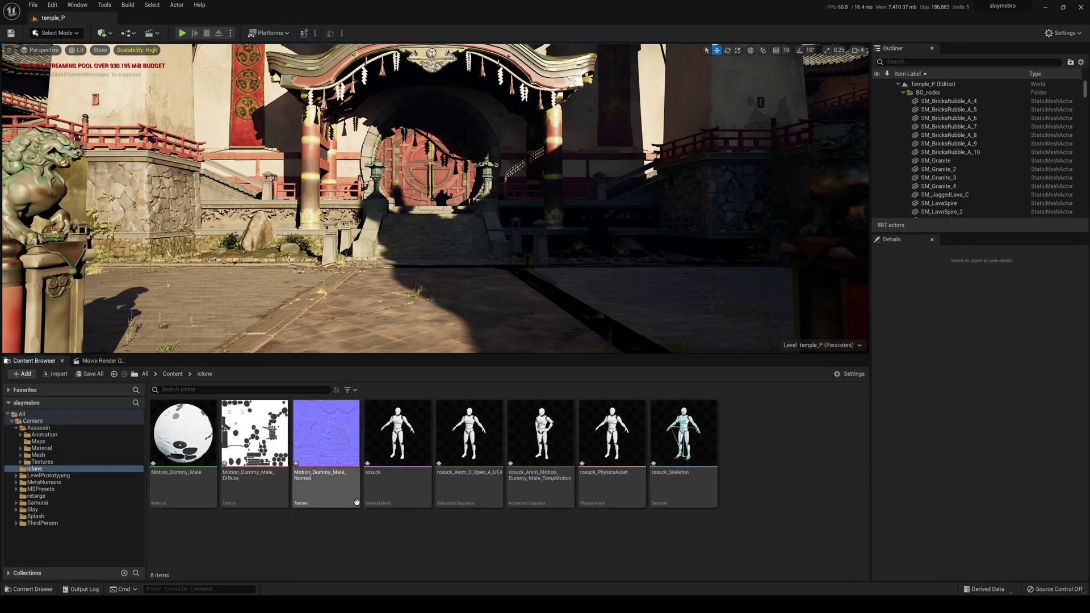
{"action": "double_click", "coordinate": [684, 449]}
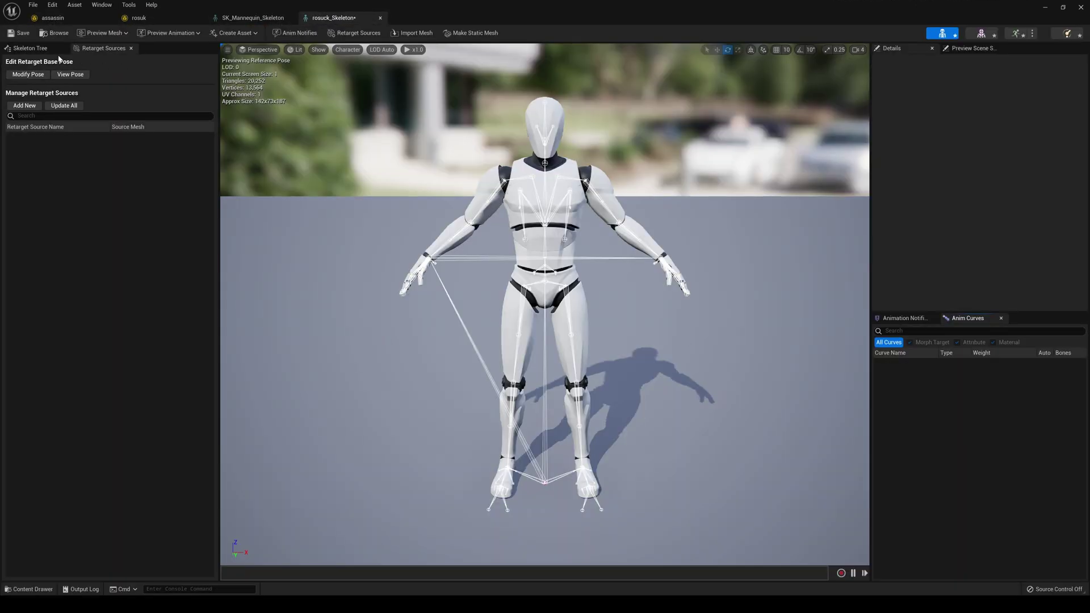
{"action": "left_click", "coordinate": [30, 47]}
{"action": "left_click", "coordinate": [200, 61]}
{"action": "left_click", "coordinate": [239, 108]}
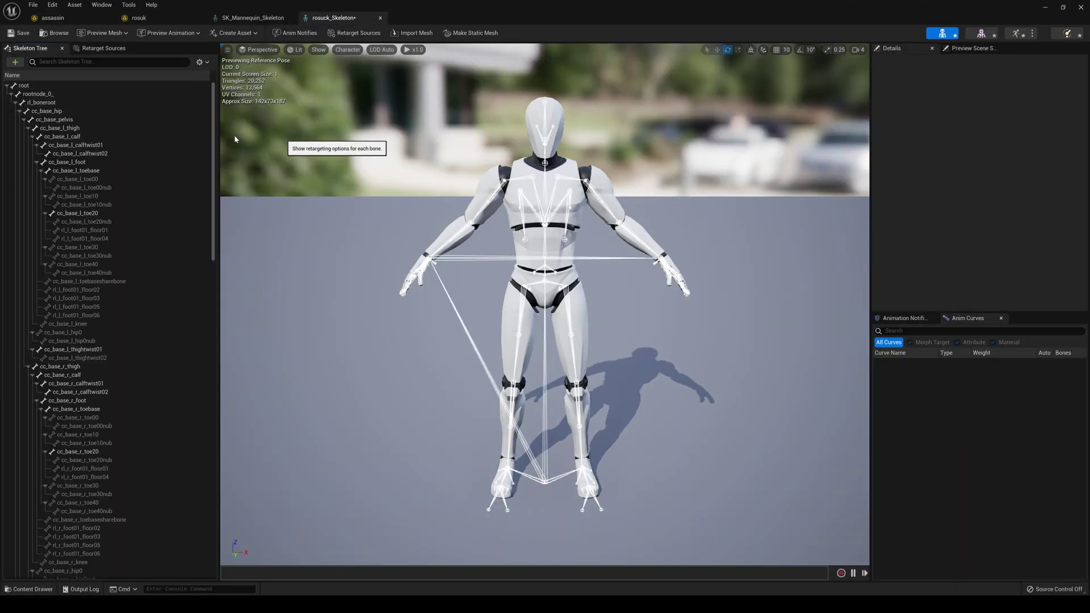
- Set the root bone's translation retargeting to Animation and check the same mode on the bones down to cc_base_pelvis
{"action": "left_click", "coordinate": [68, 86]}
{"action": "left_click", "coordinate": [157, 85]}
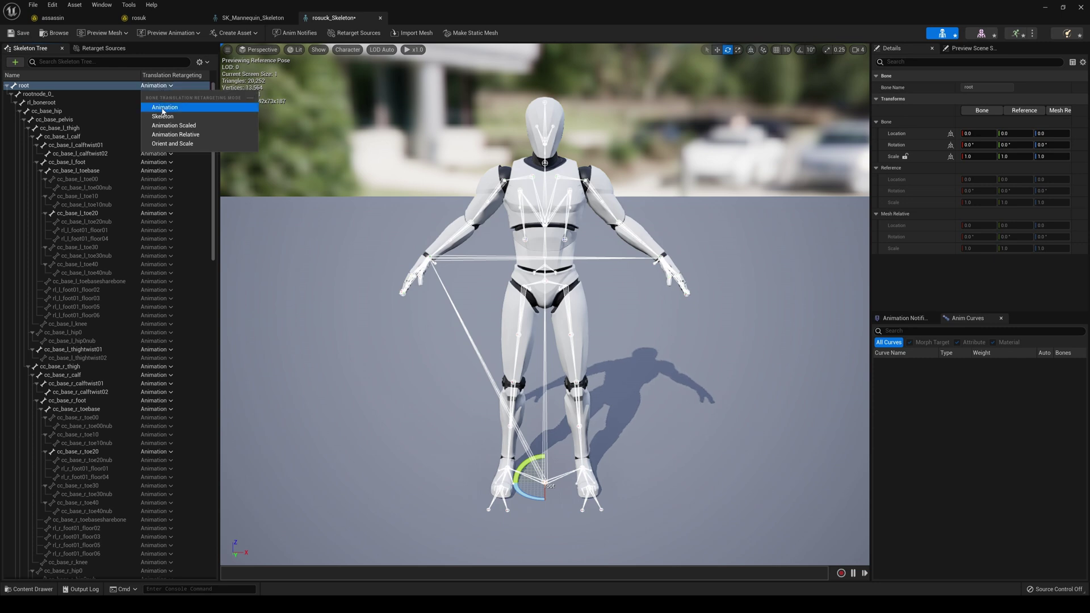
{"action": "left_click", "coordinate": [163, 108]}
{"action": "left_click", "coordinate": [74, 111]}
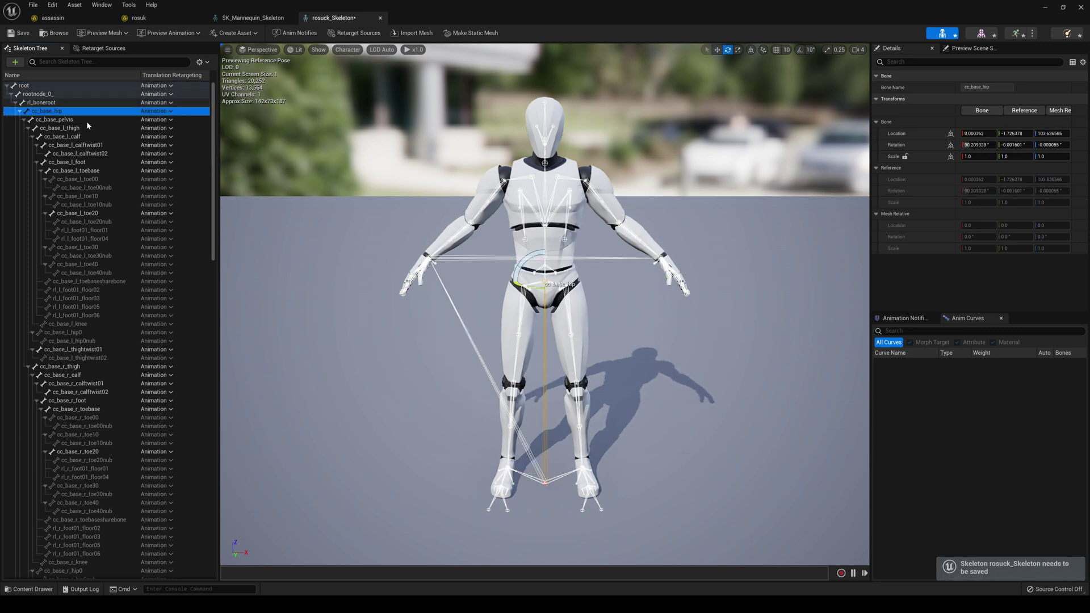
{"action": "left_click", "coordinate": [86, 120], "text": "ctrl"}
{"action": "left_click", "coordinate": [23, 85], "text": "shift"}
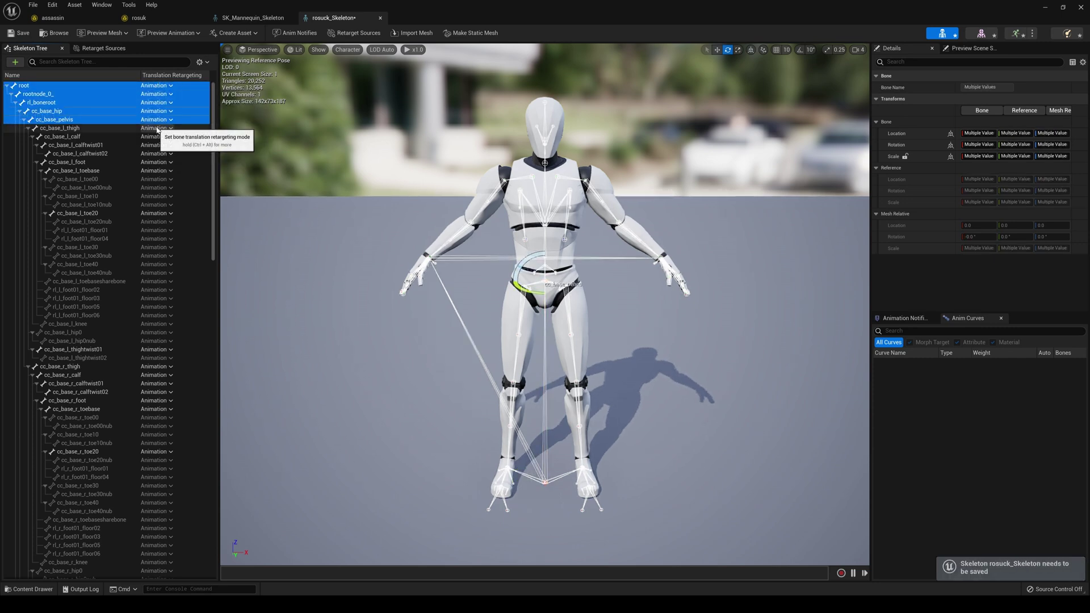
- Set the translation retargeting of all bones from cc_base_l_thigh down to ik_hand_r to Skeleton and save the skeleton
{"action": "left_click", "coordinate": [187, 128]}
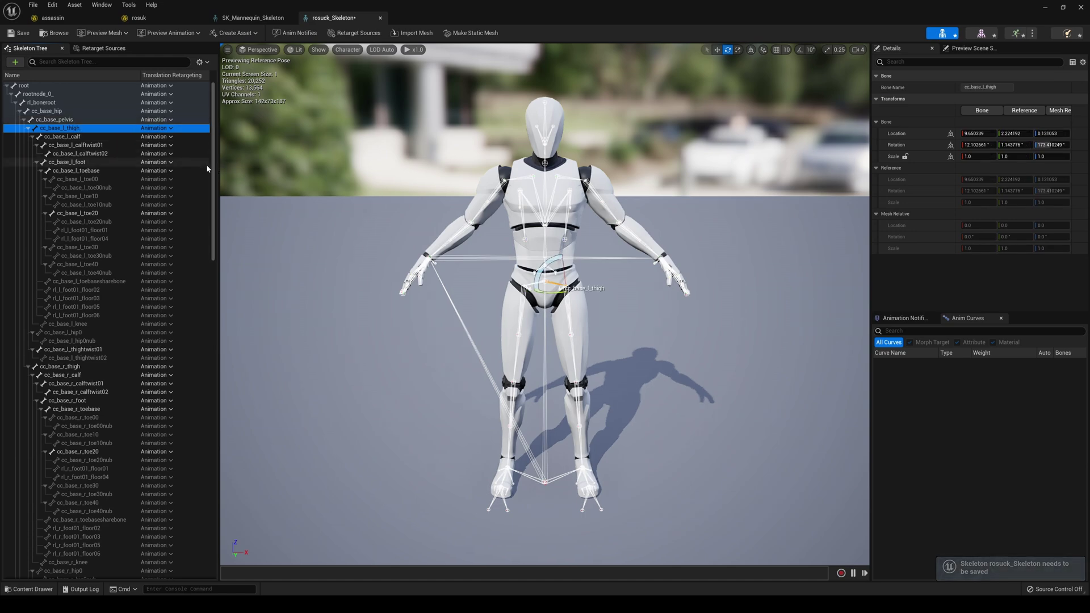
{"action": "left_click_drag", "start_coordinate": [213, 171], "coordinate": [213, 489]}
{"action": "left_click", "coordinate": [57, 574], "text": "shift"}
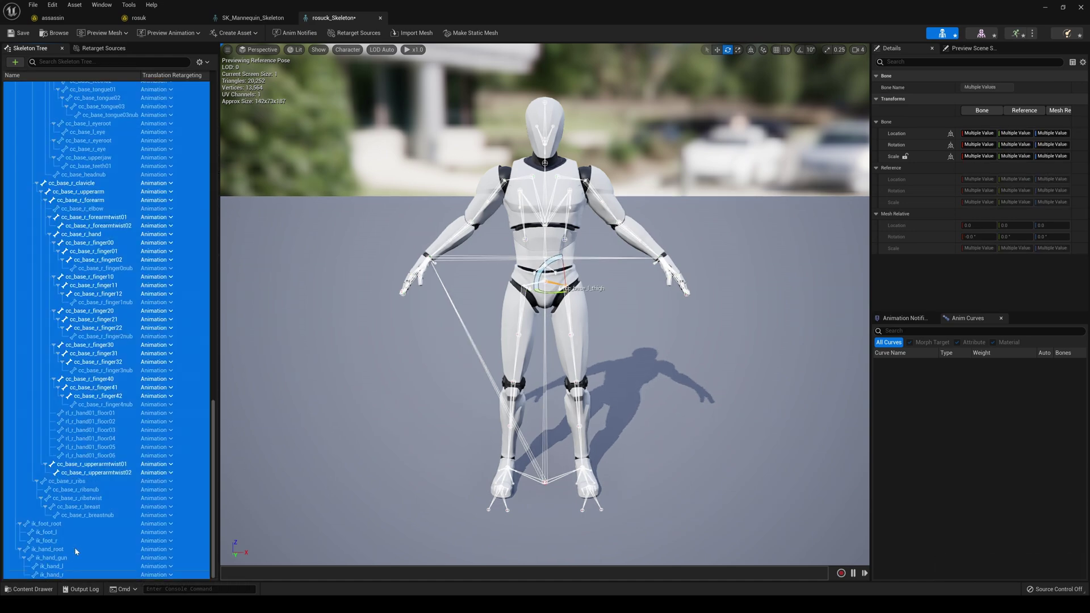
{"action": "right_click", "coordinate": [84, 366]}
{"action": "left_click", "coordinate": [198, 414]}
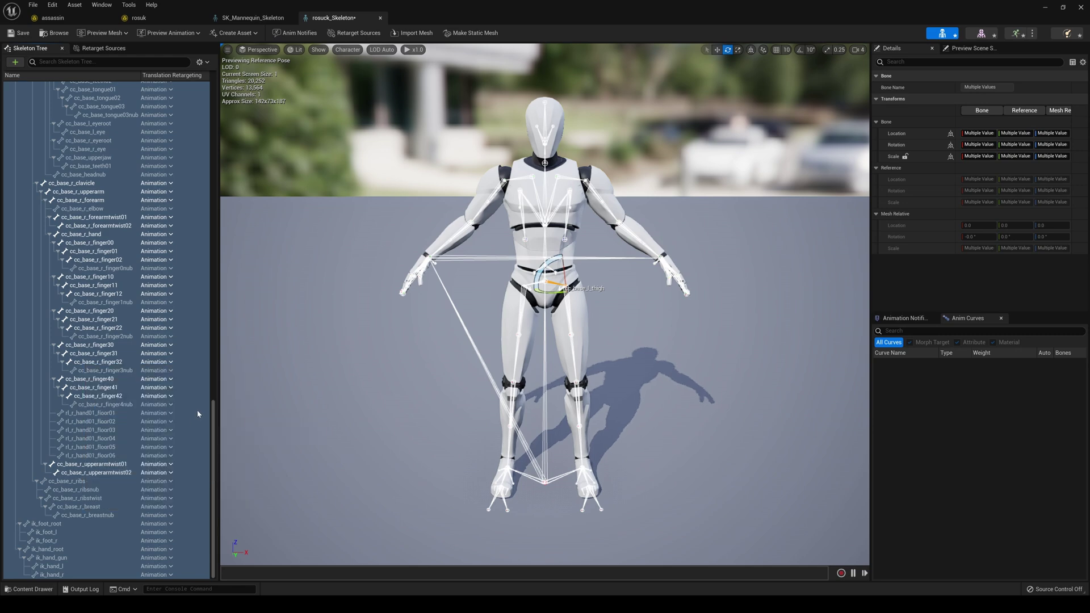
{"action": "left_click_drag", "start_coordinate": [214, 429], "coordinate": [214, 102]}
{"action": "left_click", "coordinate": [48, 111]}
{"action": "left_click", "coordinate": [61, 102]}
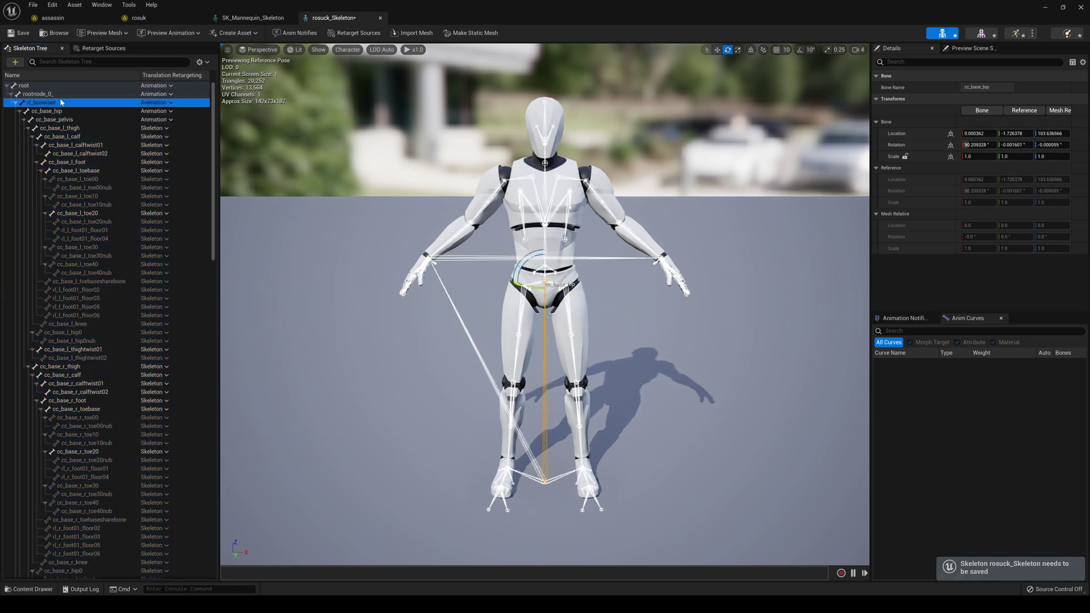
{"action": "left_click", "coordinate": [45, 94]}
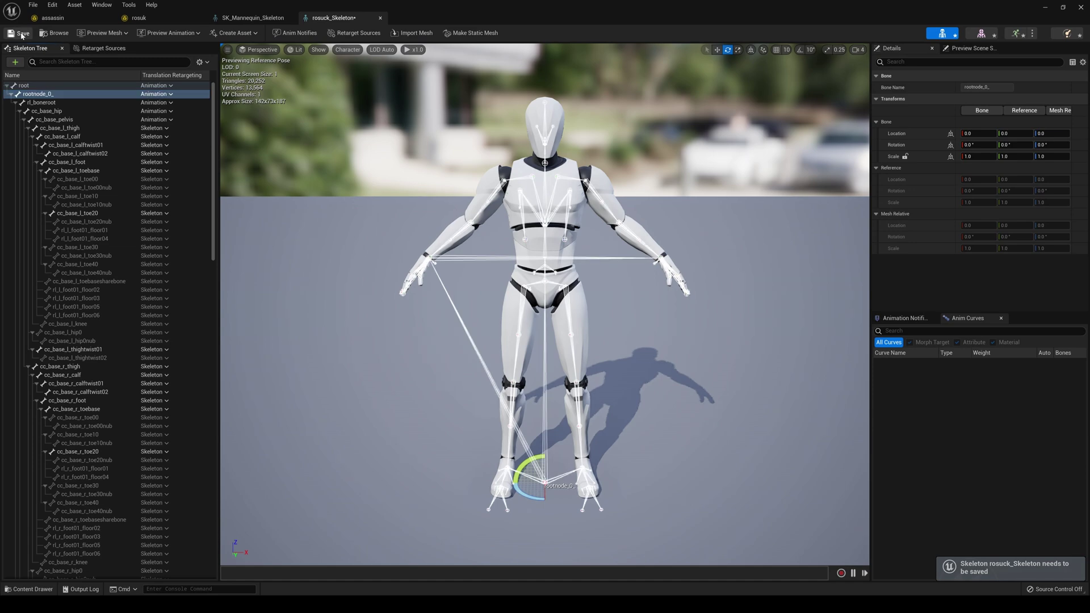
- Return to the main Content folder and enlarge the content browser area below the level viewport
{"action": "left_click", "coordinate": [1044, 7]}
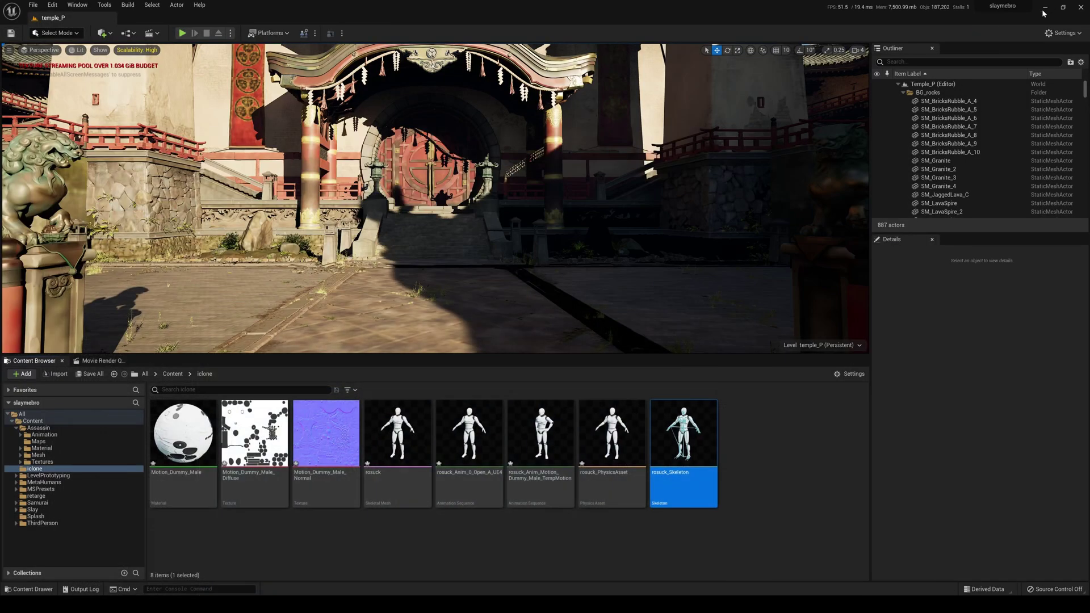
{"action": "left_click", "coordinate": [172, 374]}
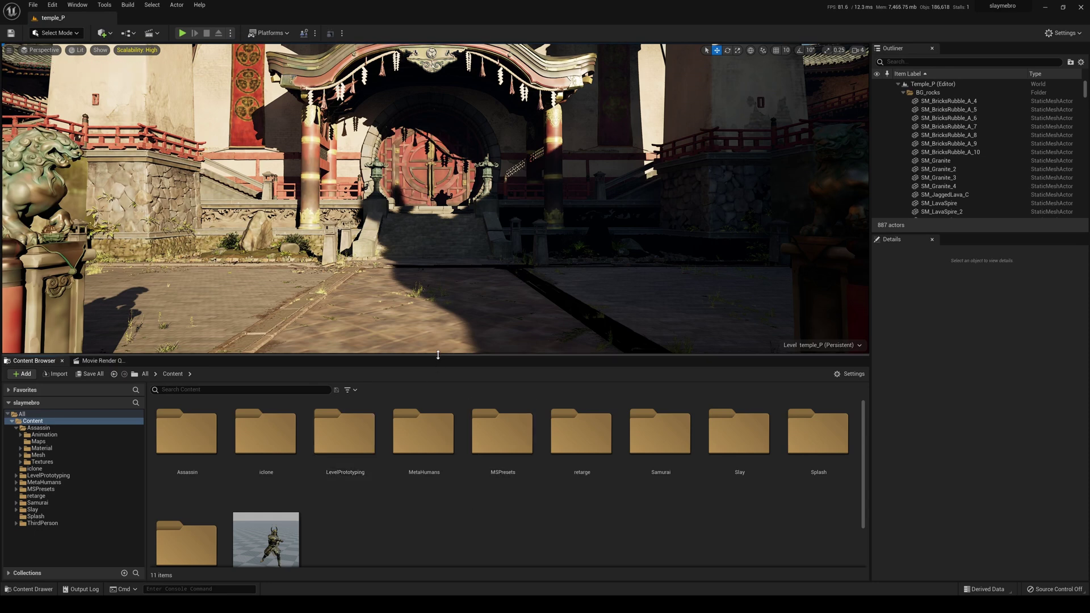
{"action": "left_click_drag", "start_coordinate": [437, 355], "coordinate": [436, 306]}
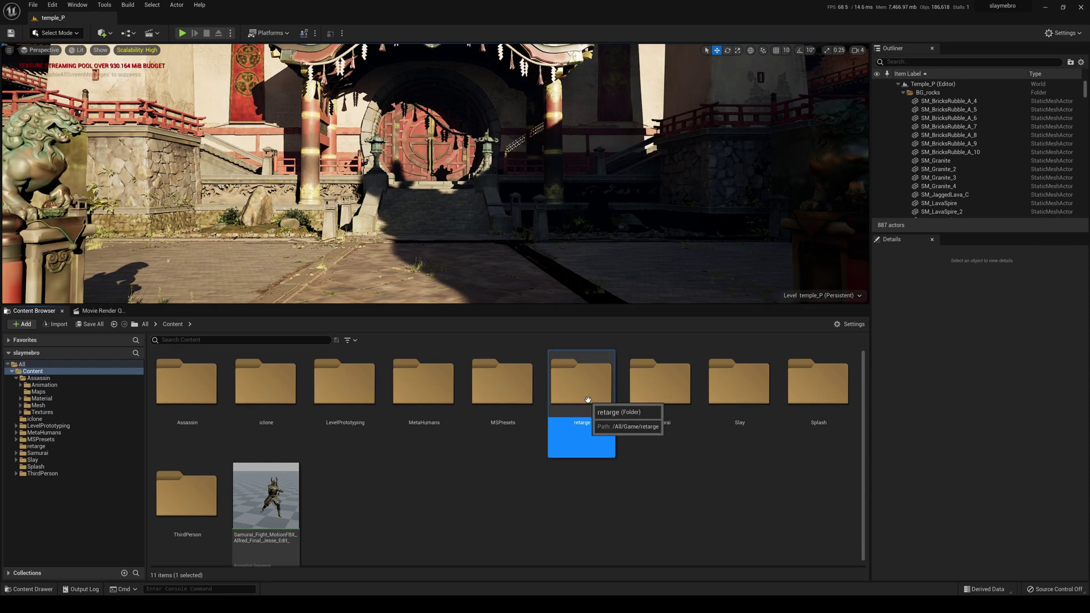
- Create an IK Retargeter in the retarge folder with rosuk as the source IK Rig and name it rosuckanim
{"action": "double_click", "coordinate": [586, 428]}
{"action": "right_click", "coordinate": [347, 413]}
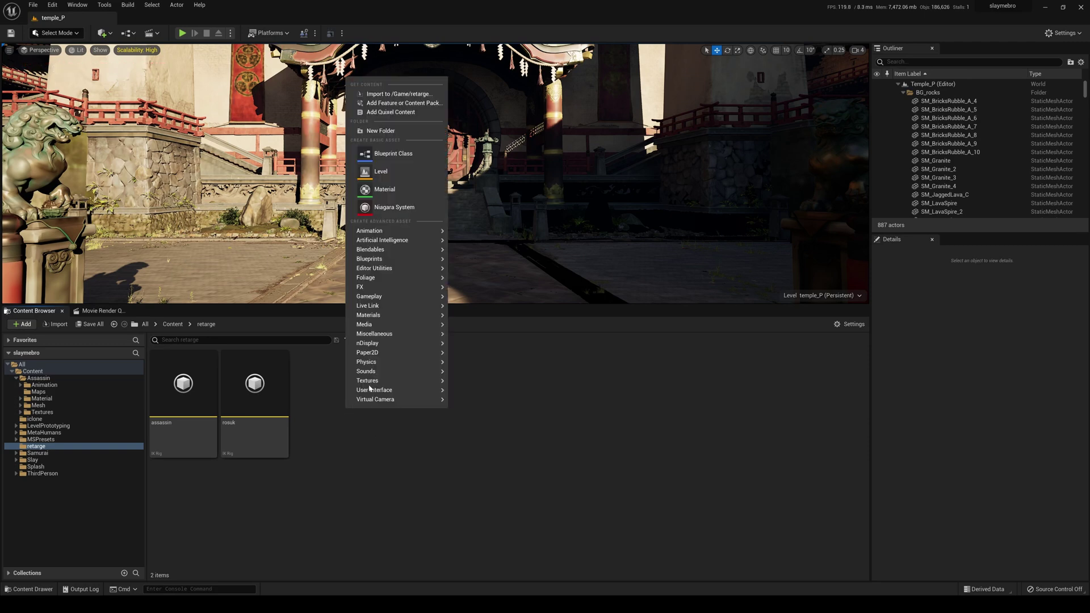
{"action": "mouse_move", "coordinate": [375, 232]}
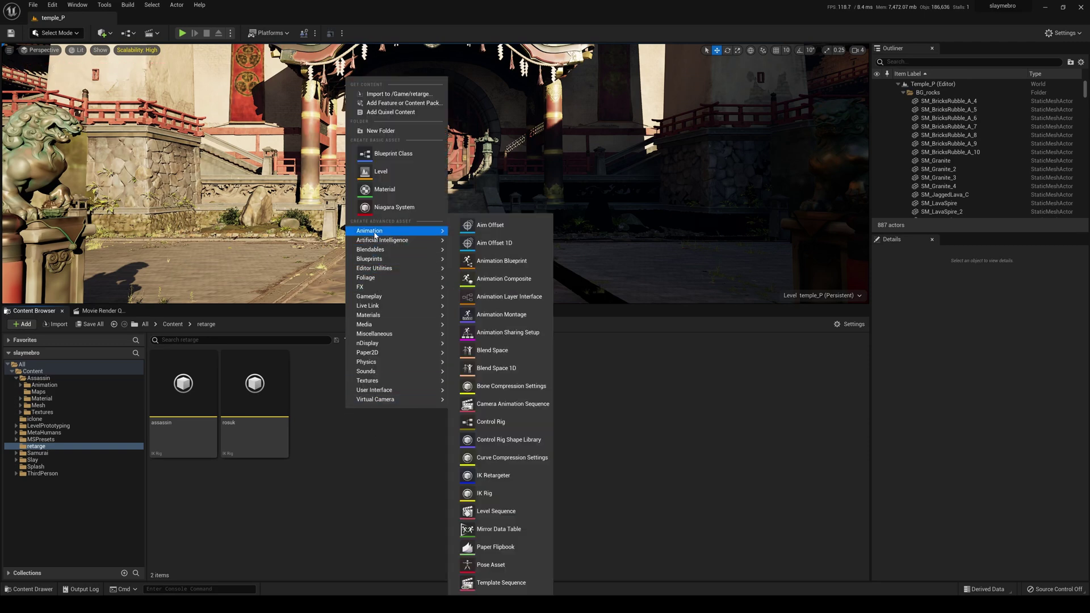
{"action": "left_click", "coordinate": [522, 480]}
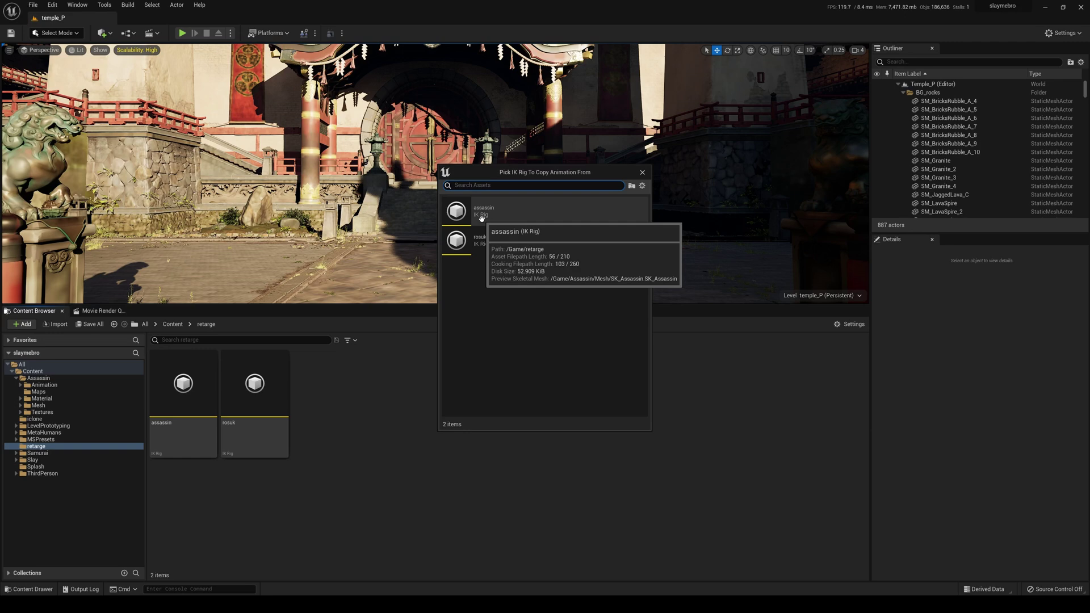
{"action": "left_click", "coordinate": [488, 242]}
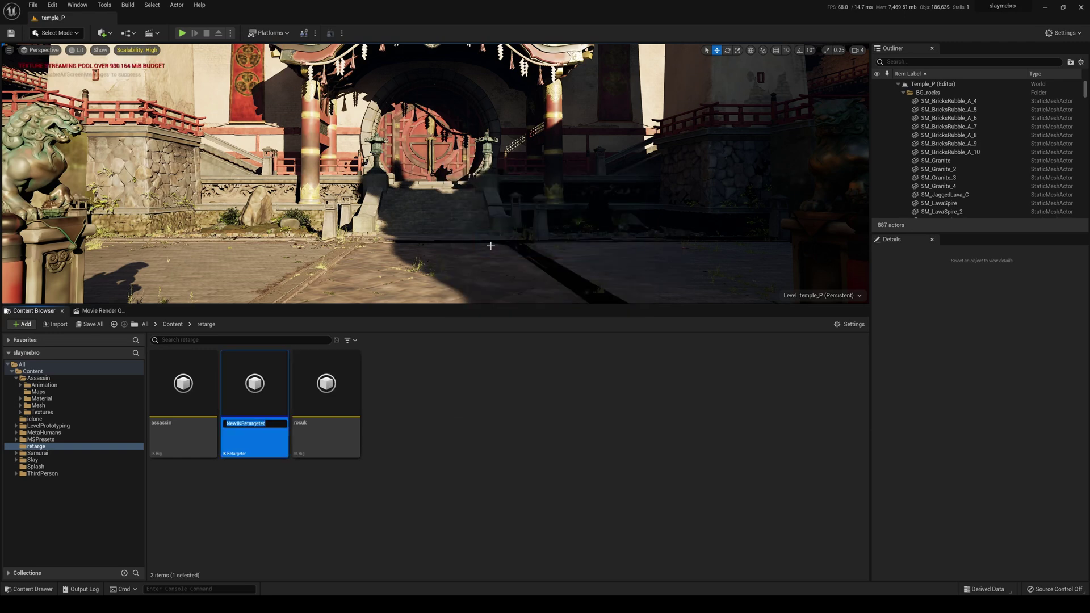
{"action": "type", "text": "rosuckanim"}
{"action": "key", "text": "Return"}
- Open the rosuckanim retargeter, minimize the stray preview window and set the target IK Rig asset to assassin
{"action": "double_click", "coordinate": [263, 378]}
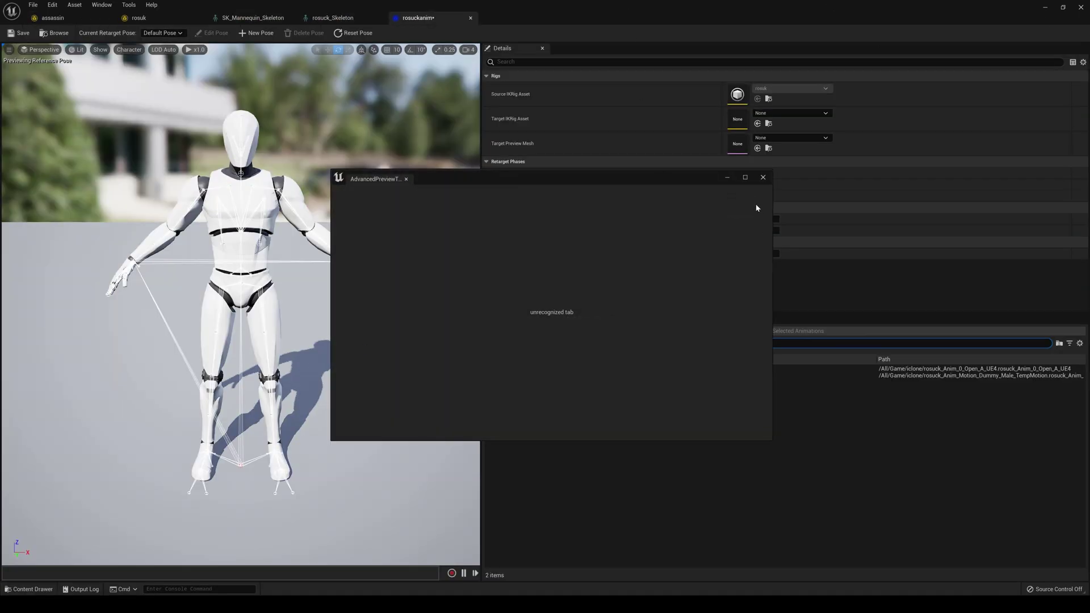
{"action": "left_click", "coordinate": [727, 178]}
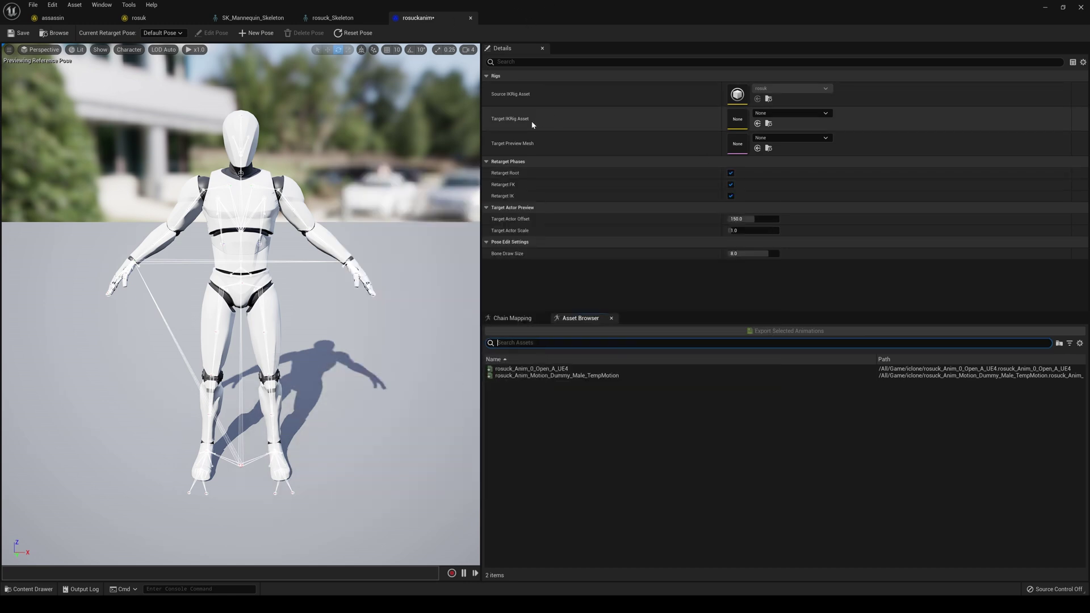
{"action": "left_click", "coordinate": [782, 118]}
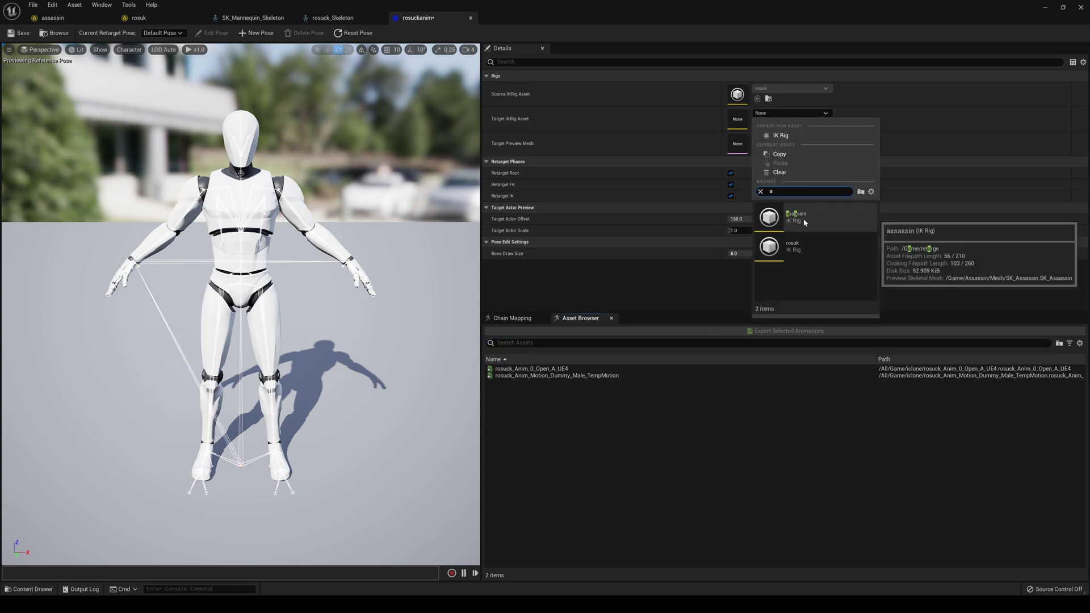
{"action": "left_click", "coordinate": [778, 217]}
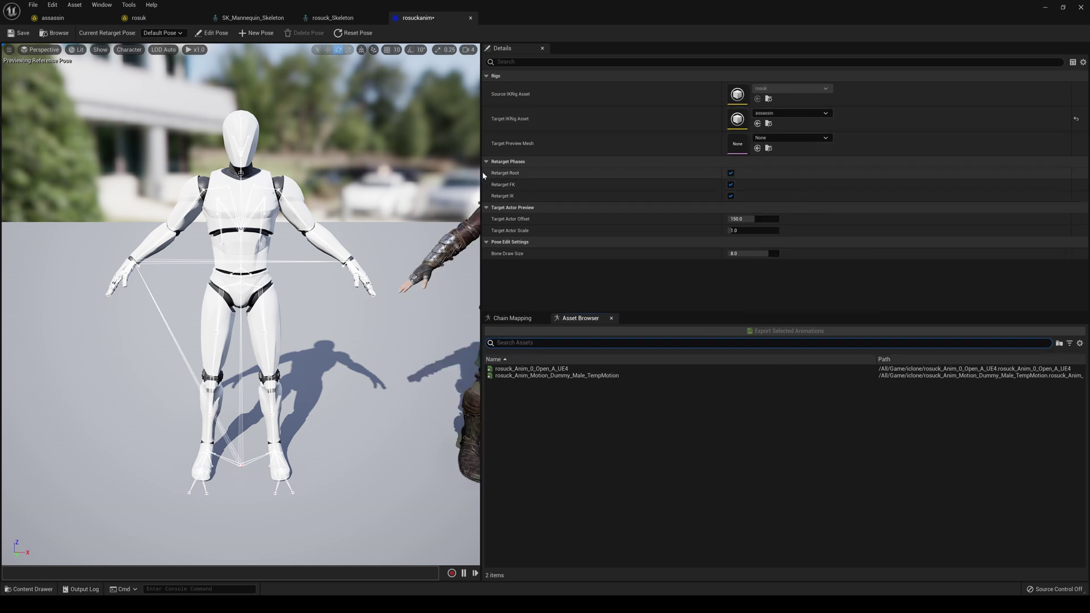
- Adjust the preview's camera speed and frame the source dummy and the assassin side by side
{"action": "middle_click_drag", "start_coordinate": [454, 176], "coordinate": [420, 181]}
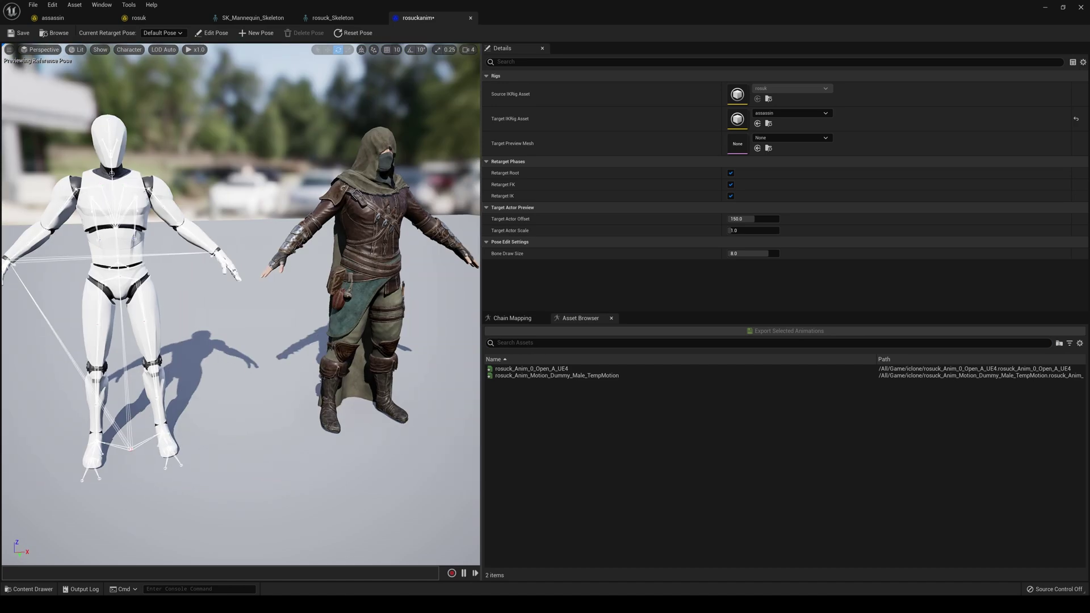
{"action": "middle_click_drag", "start_coordinate": [341, 228], "coordinate": [318, 227]}
{"action": "left_click", "coordinate": [469, 50]}
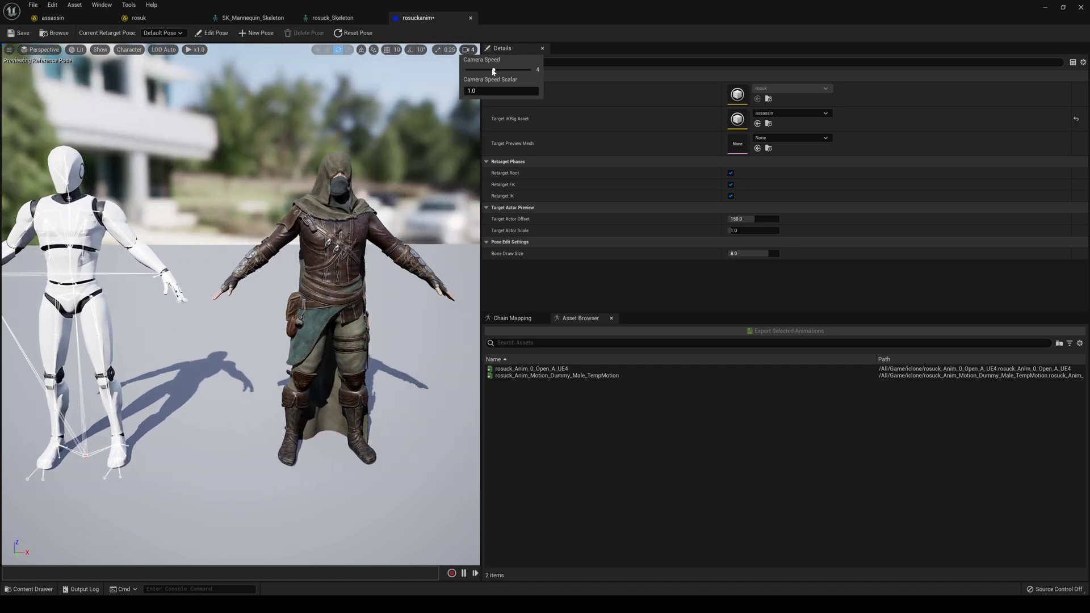
{"action": "mouse_move", "coordinate": [412, 118]}
{"action": "middle_mouse_down"}
{"action": "mouse_move", "coordinate": [471, 120]}
{"action": "mouse_move", "coordinate": [412, 119]}
{"action": "middle_mouse_up"}
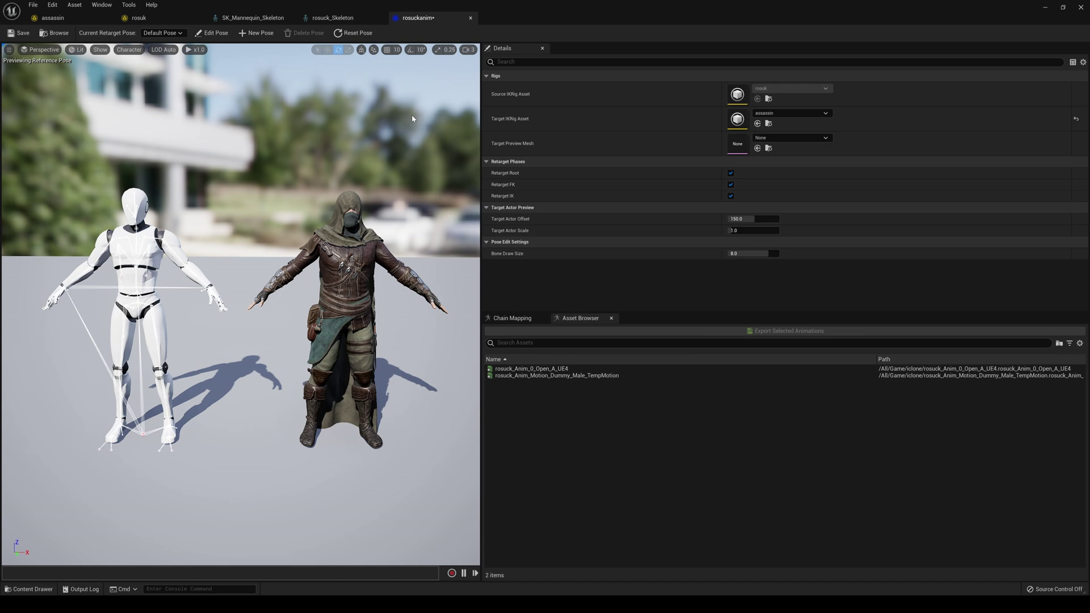
{"action": "scroll", "coordinate": [111, 390], "scroll_direction": "up", "scroll_amount": 3}
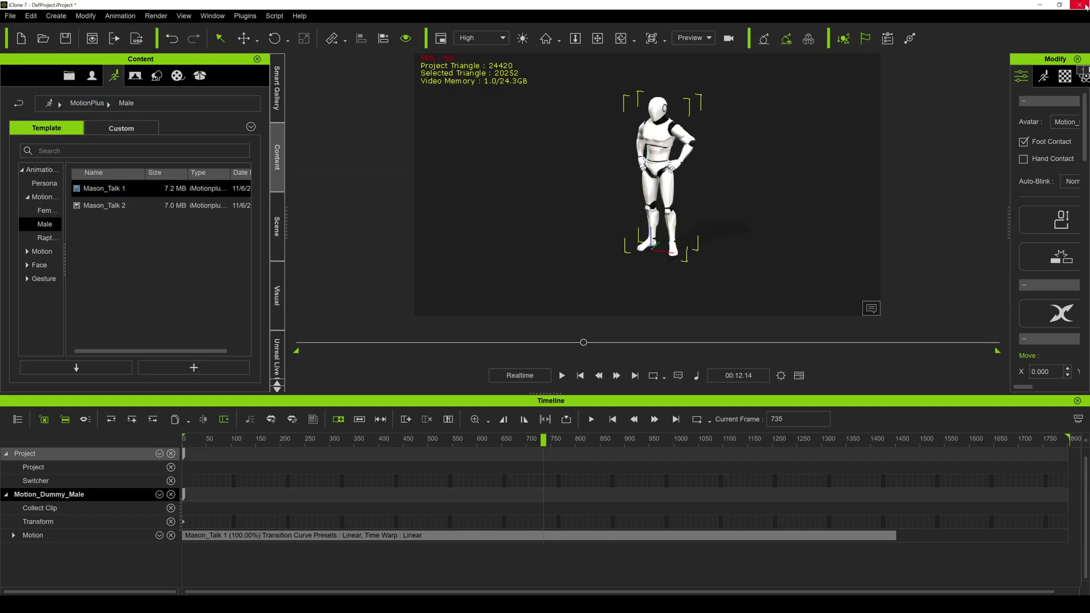
- Close iClone and return to the retargeter preview with both characters fully in view
{"action": "left_click", "coordinate": [1085, 7]}
{"action": "left_click", "coordinate": [518, 328]}
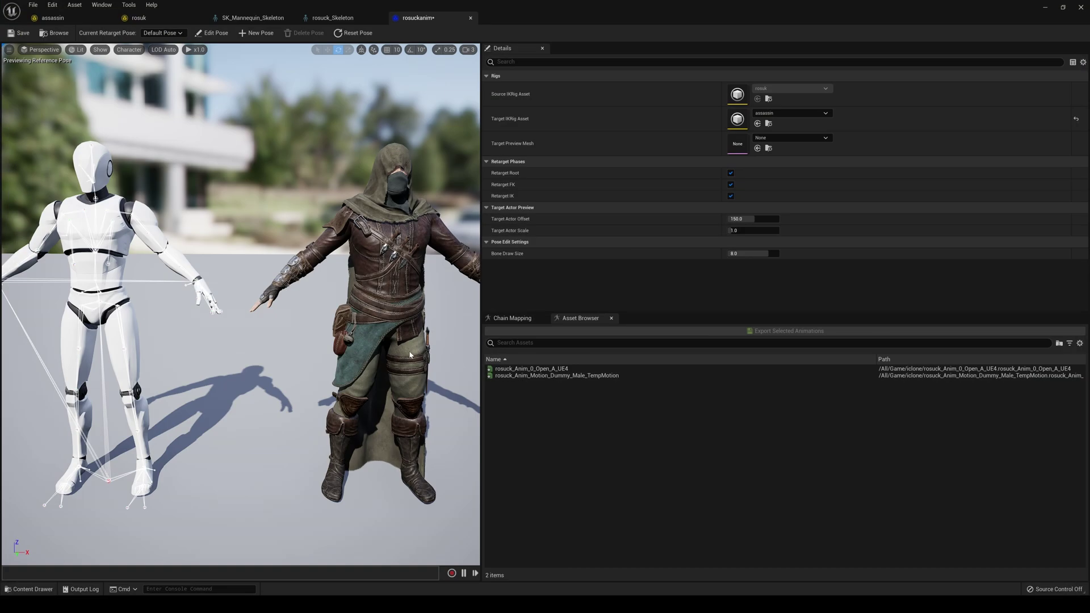
{"action": "scroll", "coordinate": [405, 353], "scroll_direction": "down", "scroll_amount": 2}
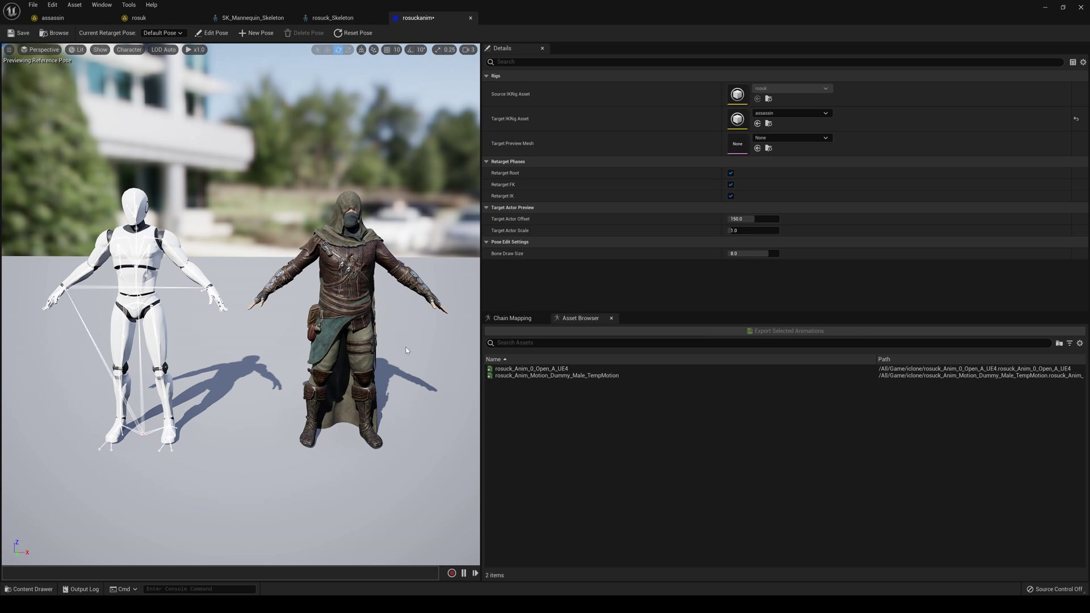
- Try rotating the assassin's left shoulder bone in pose editing, undo the rotation and leave pose editing
{"action": "left_click", "coordinate": [212, 33]}
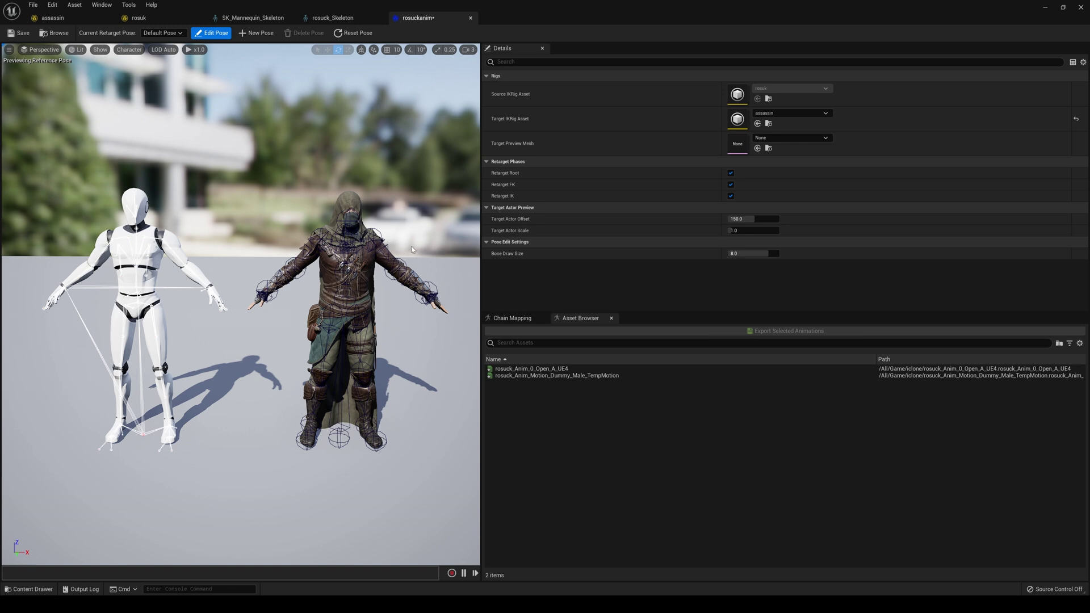
{"action": "left_click_drag", "start_coordinate": [480, 269], "coordinate": [485, 270]}
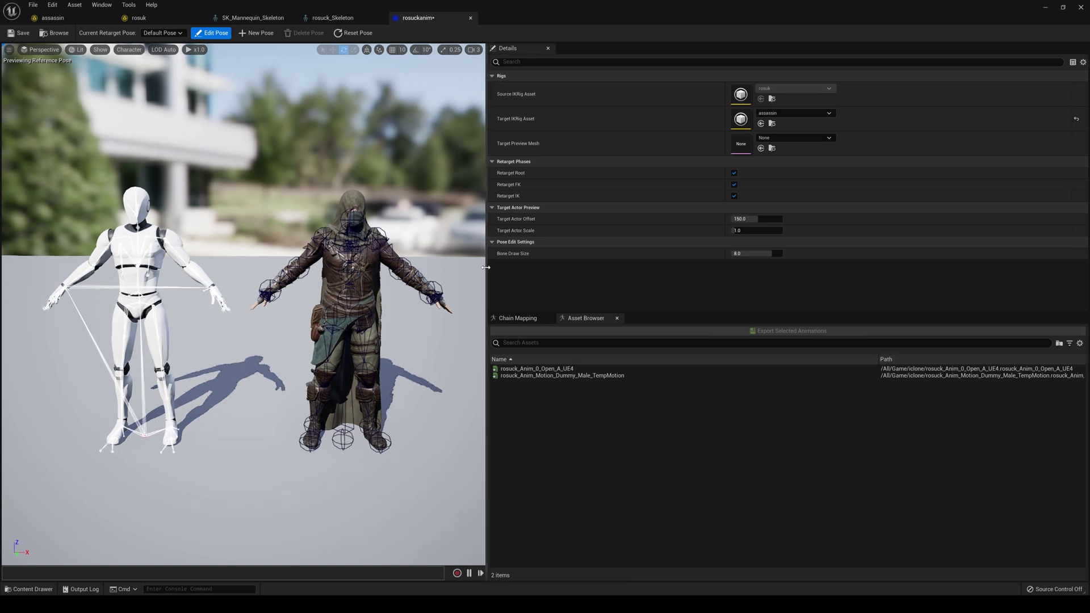
{"action": "left_click", "coordinate": [363, 233]}
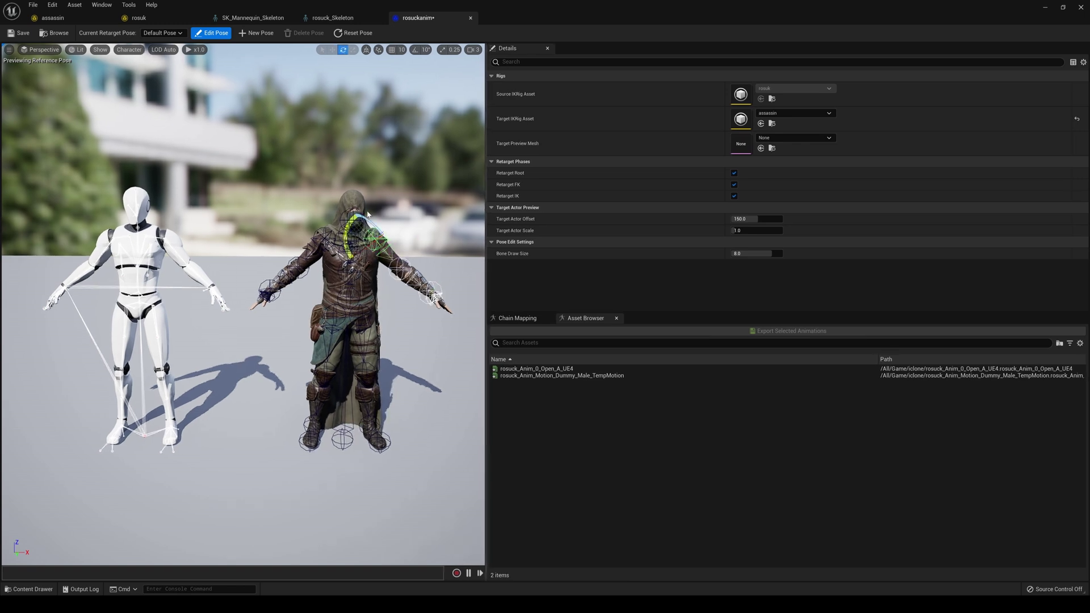
{"action": "mouse_move", "coordinate": [387, 258]}
{"action": "left_mouse_down"}
{"action": "mouse_move", "coordinate": [393, 264]}
{"action": "mouse_move", "coordinate": [398, 249]}
{"action": "left_mouse_up"}
{"action": "key", "text": "ctrl+z"}
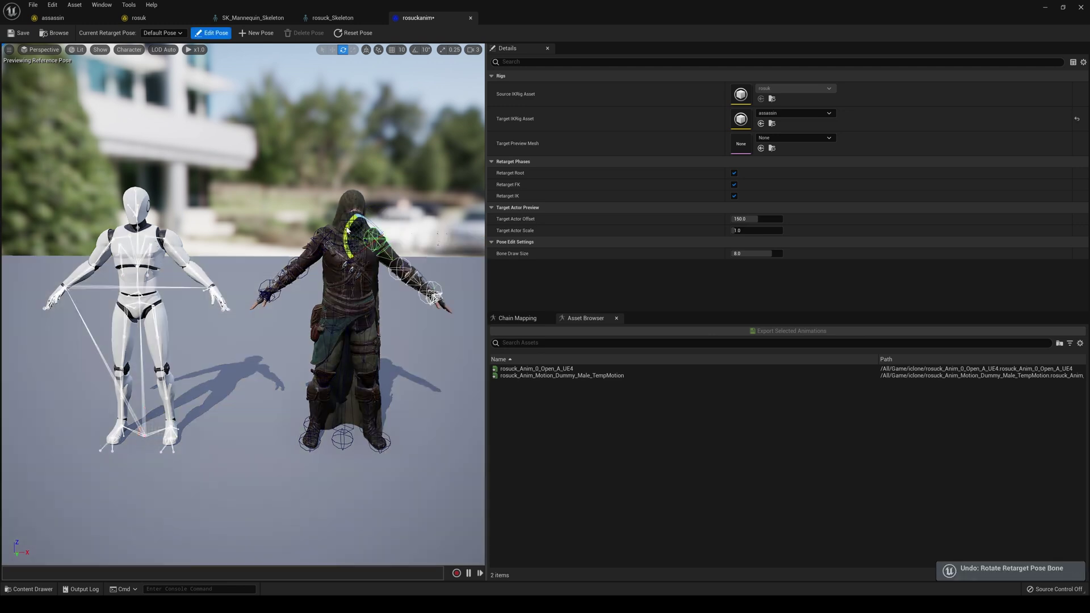
{"action": "left_click", "coordinate": [427, 338]}
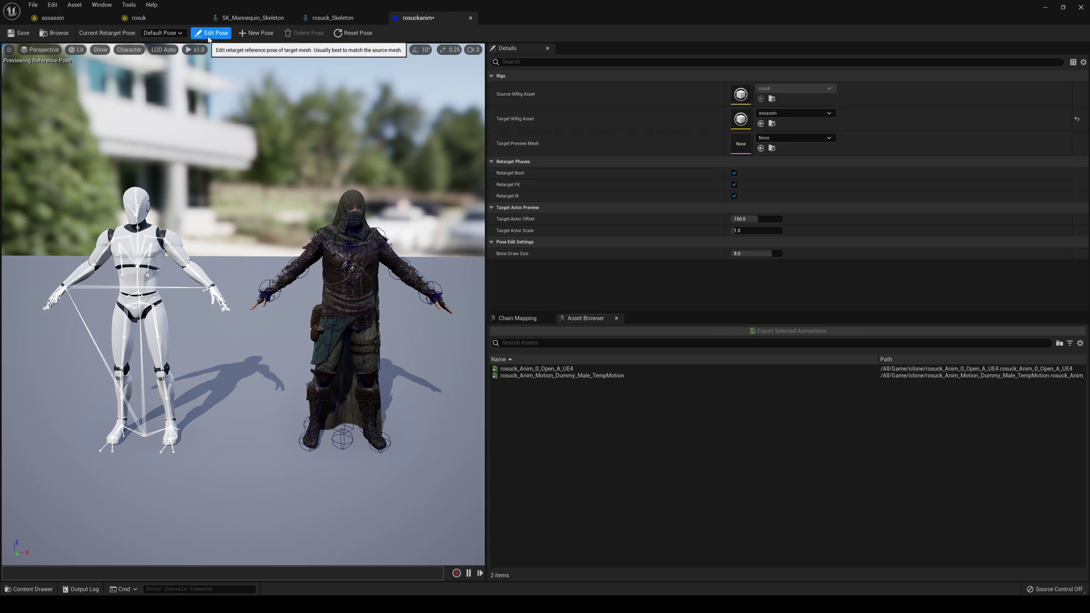
{"action": "left_click", "coordinate": [209, 35]}
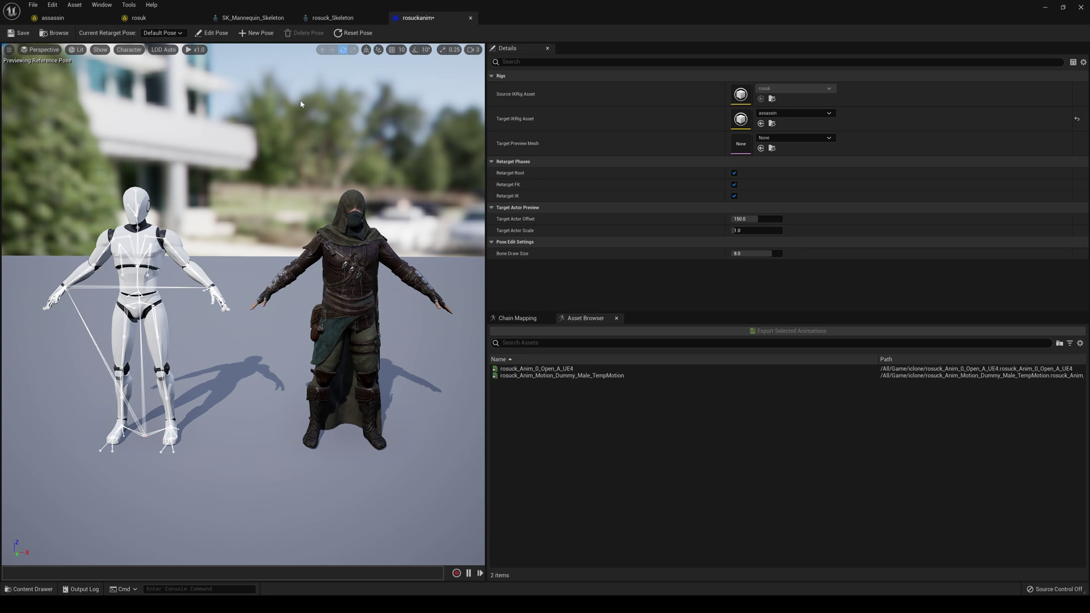
- Save the retargeter and preview rosuck_Anim_Motion_Dummy_Male_TempMotion on both characters, pausing it partway through
{"action": "left_click", "coordinate": [20, 33]}
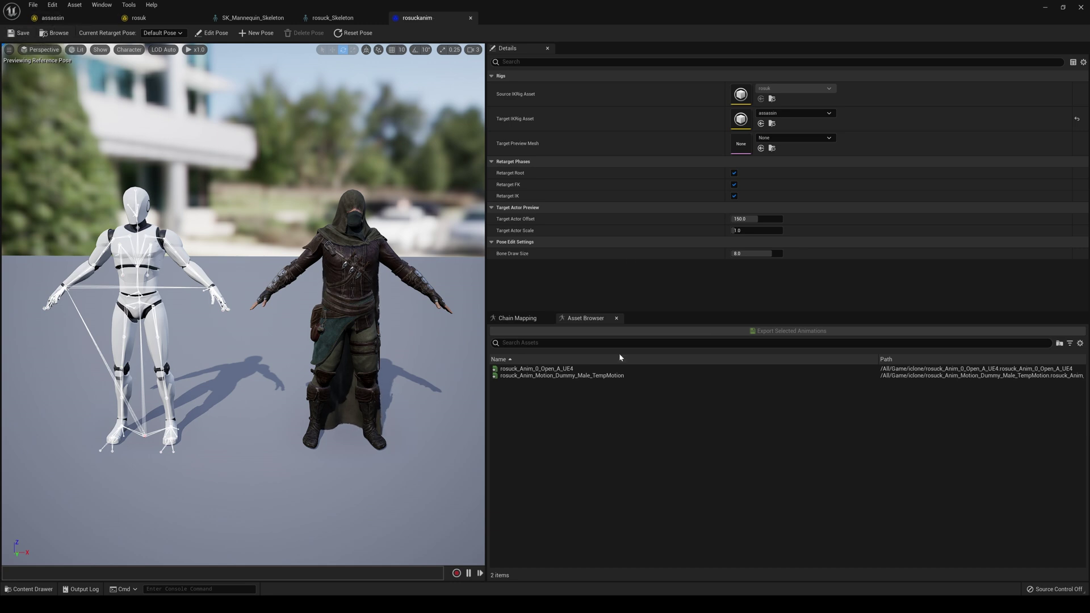
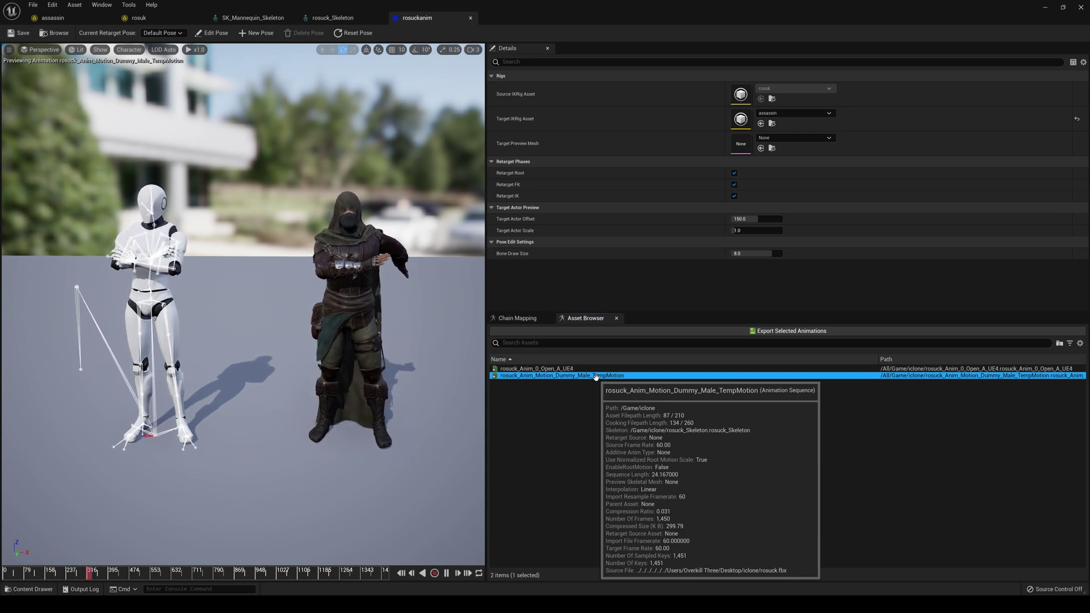
{"action": "left_click", "coordinate": [446, 573]}
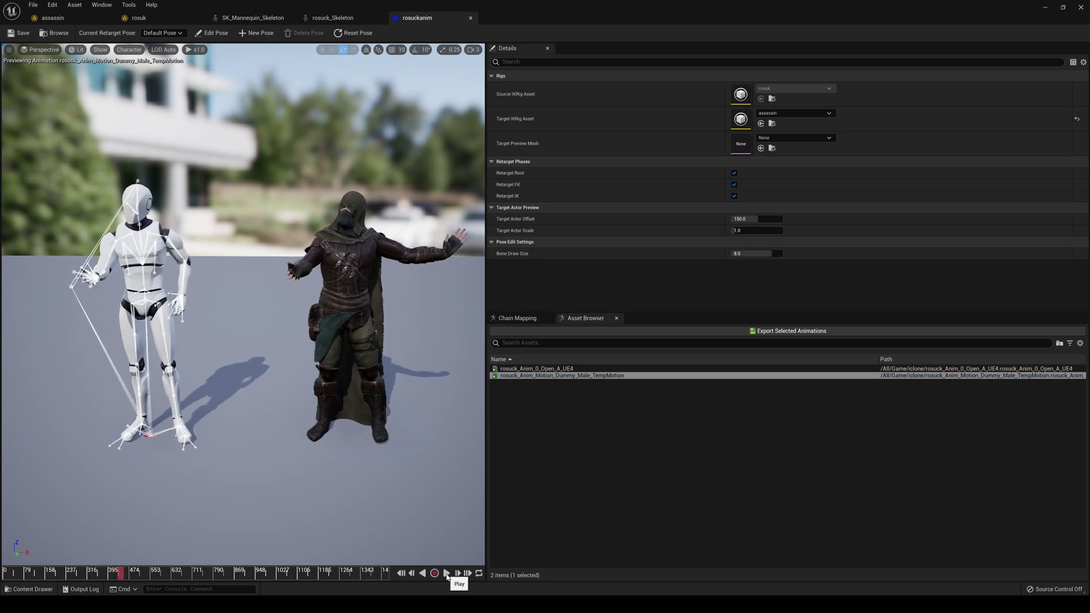
- Review the retargeter's chain mapping and assign cc_base_waist as the source chain for spine_01
{"action": "left_click", "coordinate": [518, 318]}
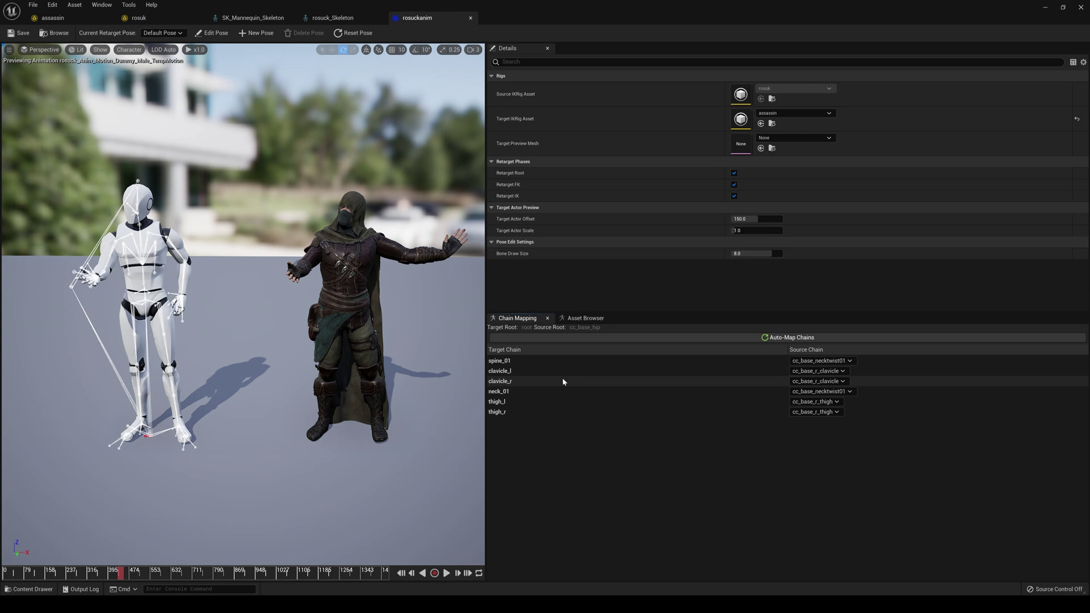
{"action": "left_click", "coordinate": [562, 361]}
{"action": "left_click", "coordinate": [560, 455]}
{"action": "left_click", "coordinate": [514, 362]}
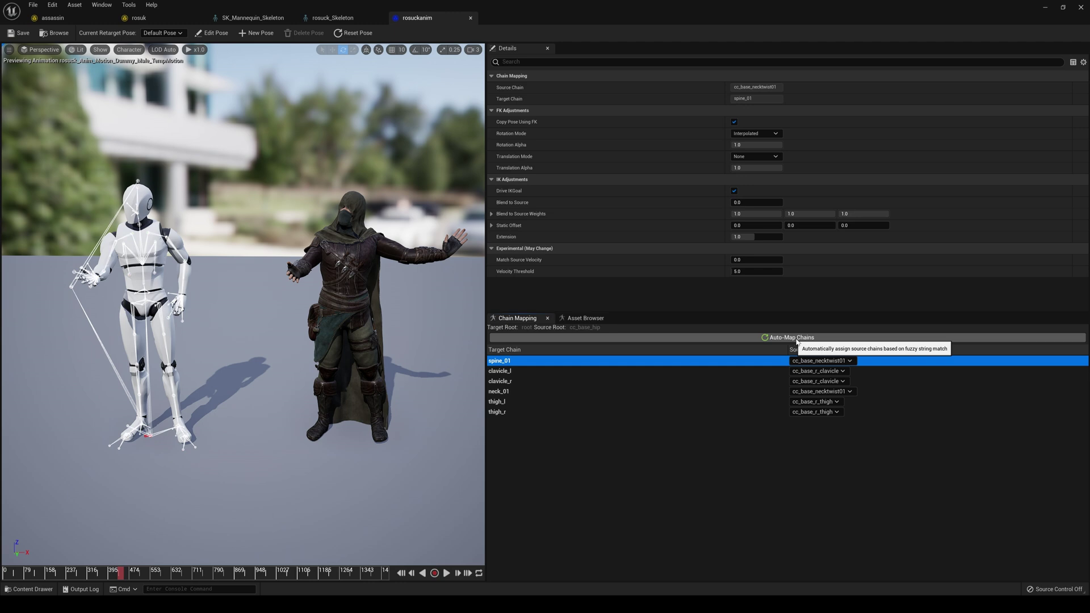
{"action": "left_click", "coordinate": [983, 409]}
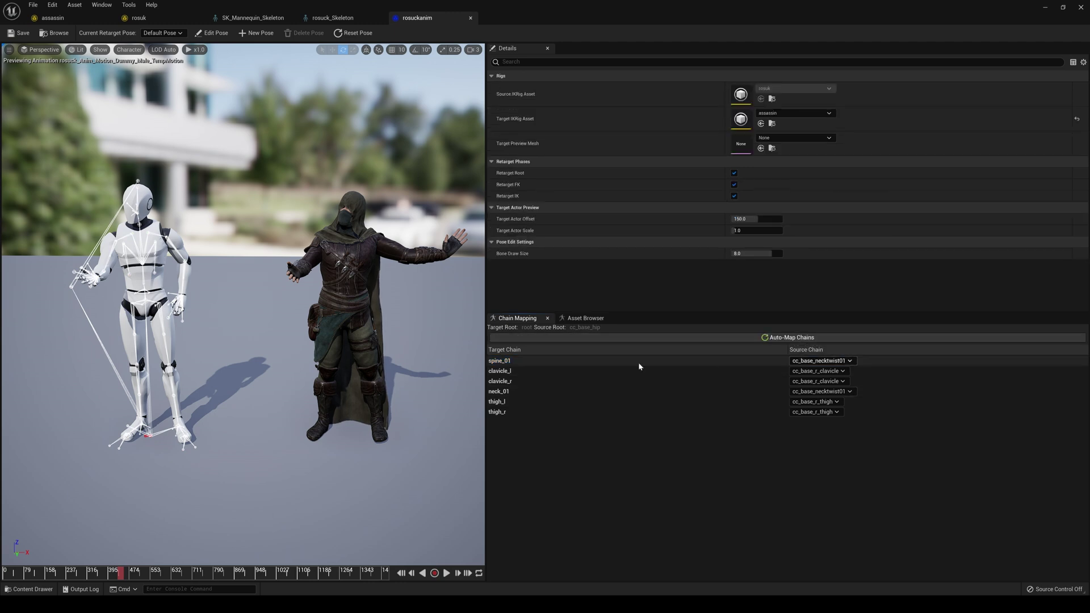
{"action": "left_click", "coordinate": [820, 361]}
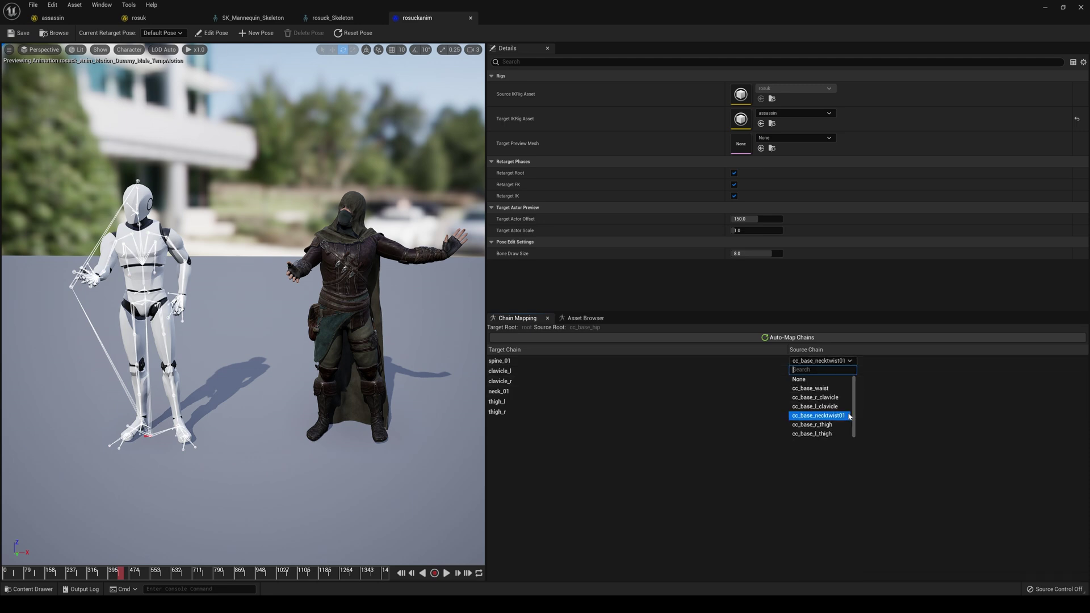
{"action": "left_click", "coordinate": [818, 388]}
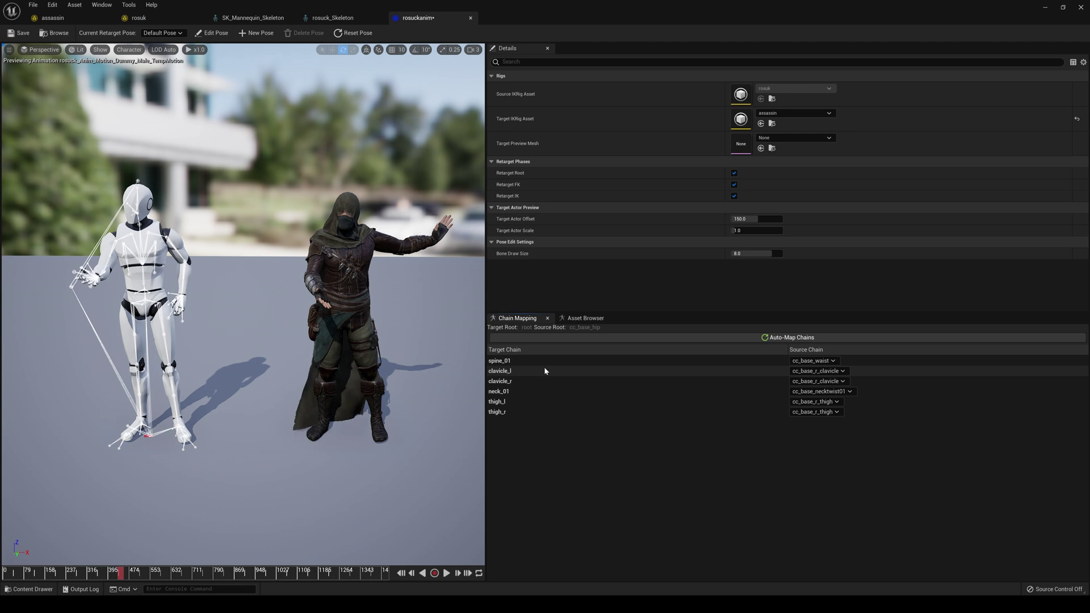
- Assign cc_base_l_clavicle as the source chain for clavicle_l and cc_base_l_thigh for thigh_l
{"action": "left_click", "coordinate": [514, 371]}
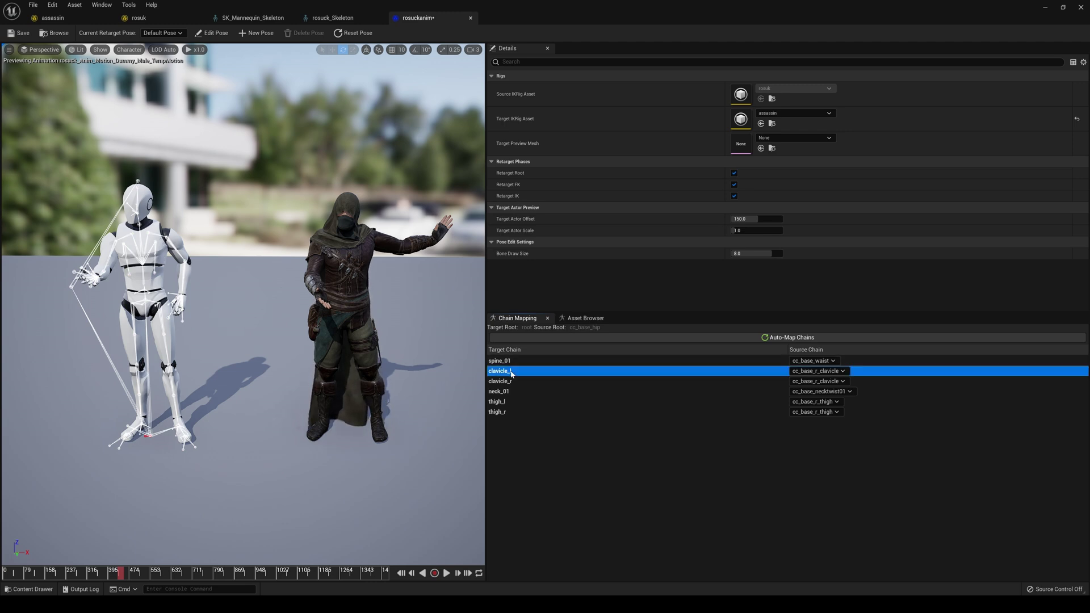
{"action": "left_click", "coordinate": [820, 372]}
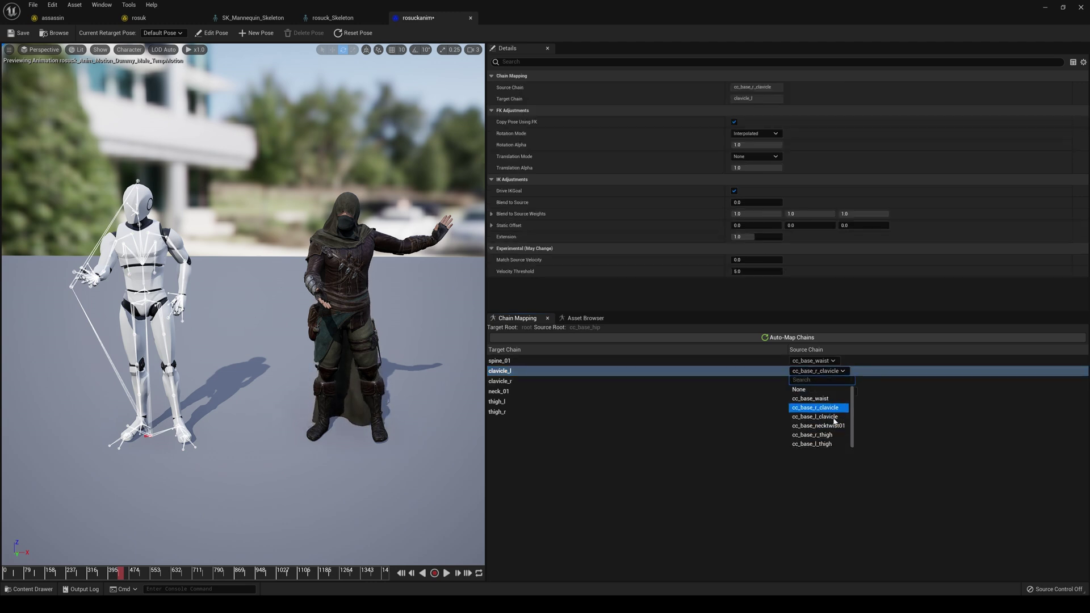
{"action": "left_click", "coordinate": [815, 417]}
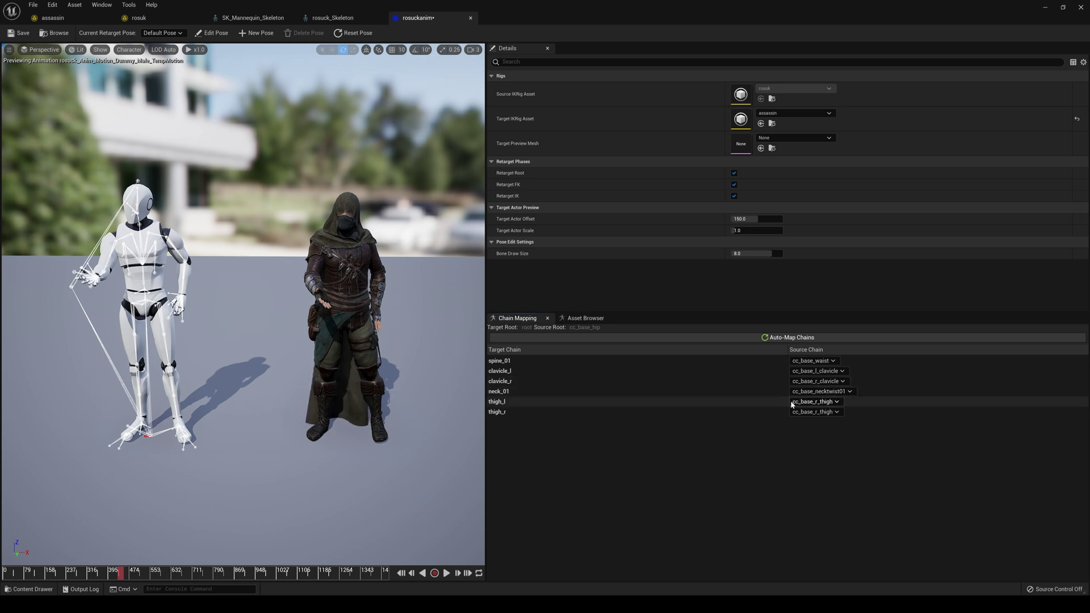
{"action": "left_click", "coordinate": [836, 402]}
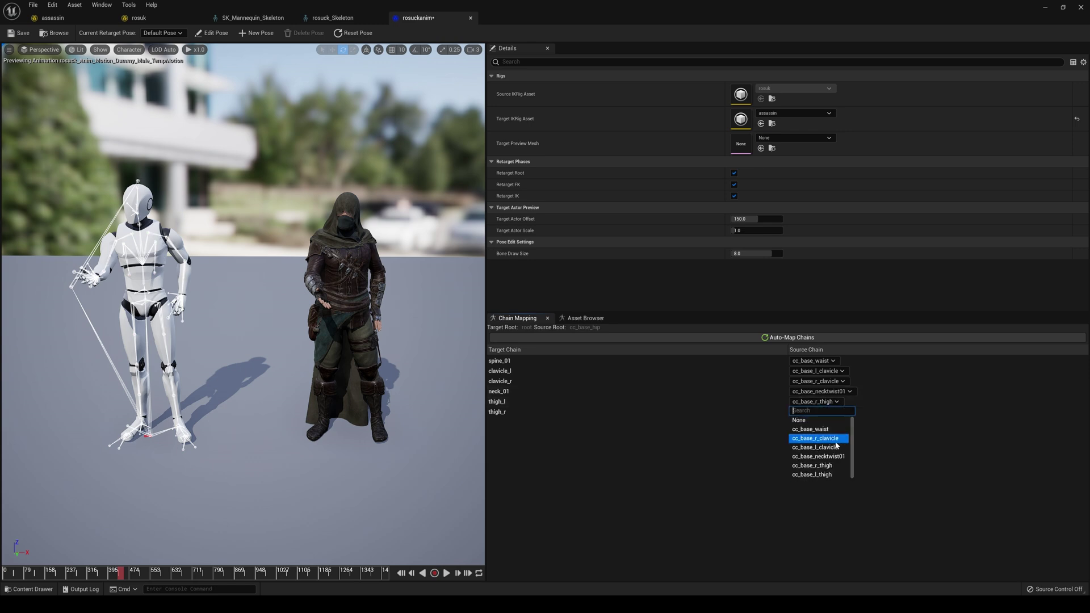
{"action": "left_click", "coordinate": [833, 476]}
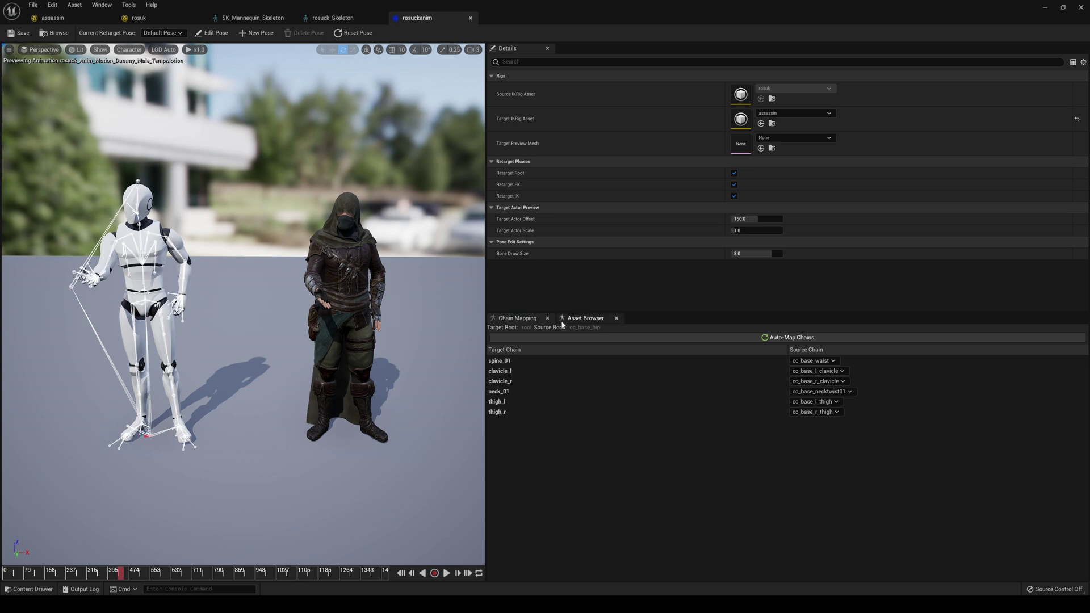
- Play rosuck_Anim_Motion_Dummy_Male_TempMotion from the retargeter's animation list to check the motion on the assassin
{"action": "left_click", "coordinate": [585, 318]}
{"action": "left_click", "coordinate": [602, 376]}
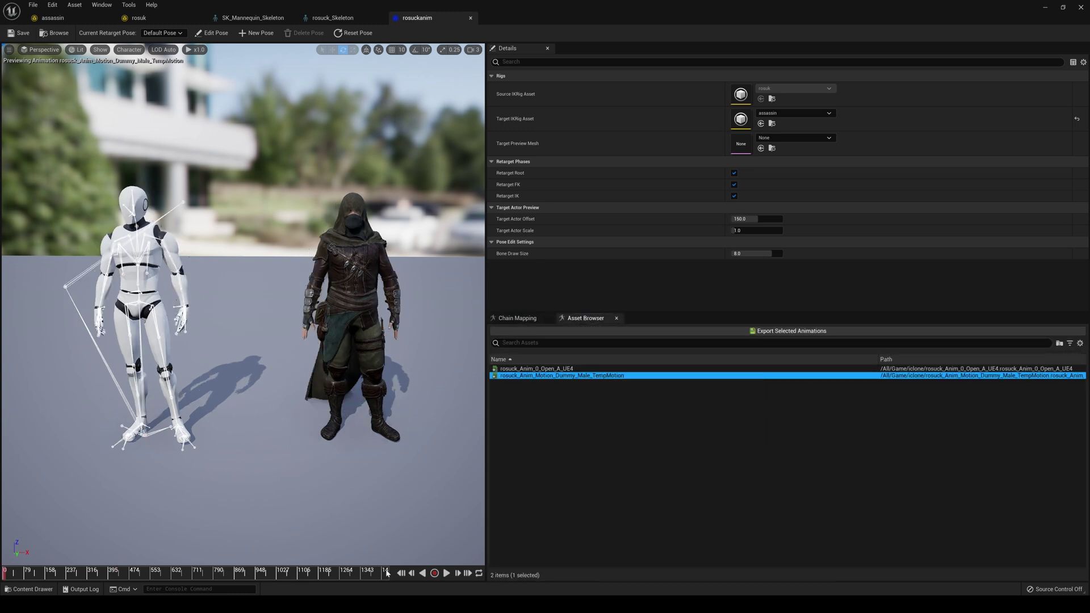
{"action": "left_click", "coordinate": [447, 574]}
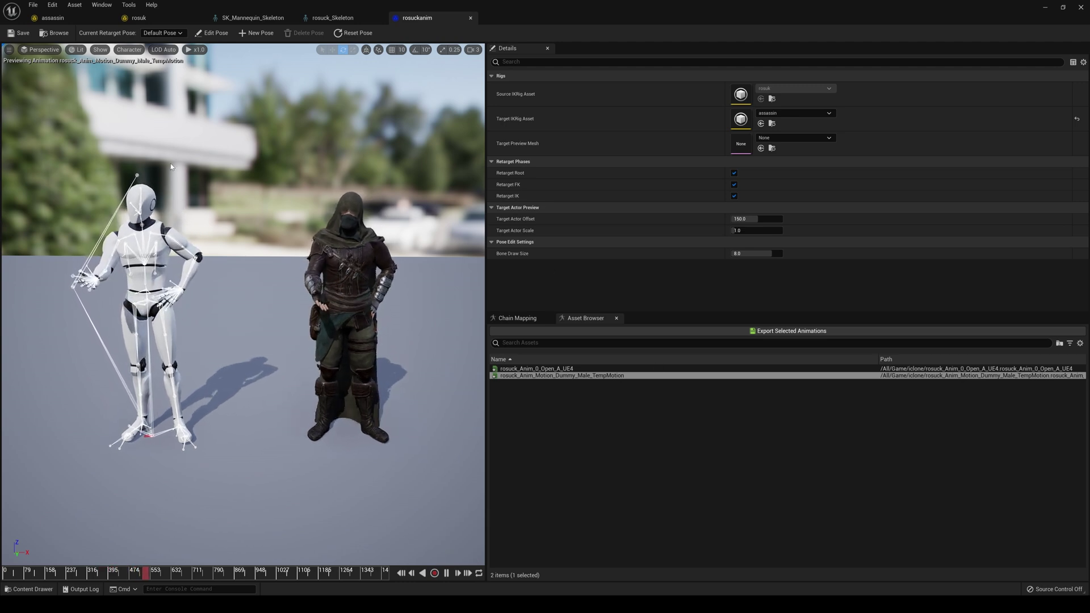
- Pause the preview and export the selected rosuck_Anim_Motion_Dummy_Male_TempMotion animation into the retarge folder
{"action": "left_click", "coordinate": [456, 575]}
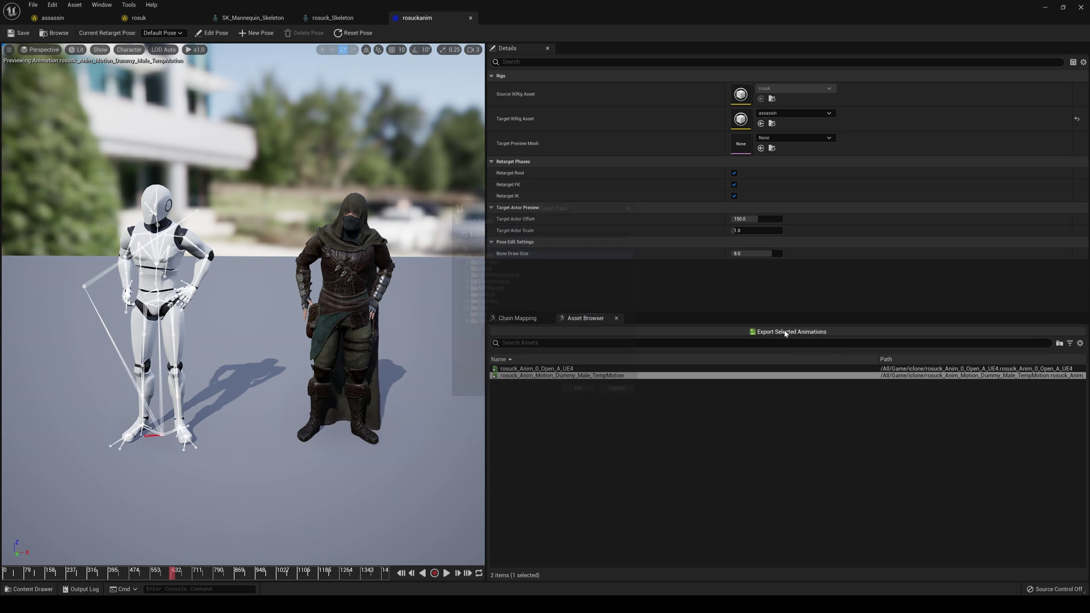
{"action": "left_click", "coordinate": [763, 332]}
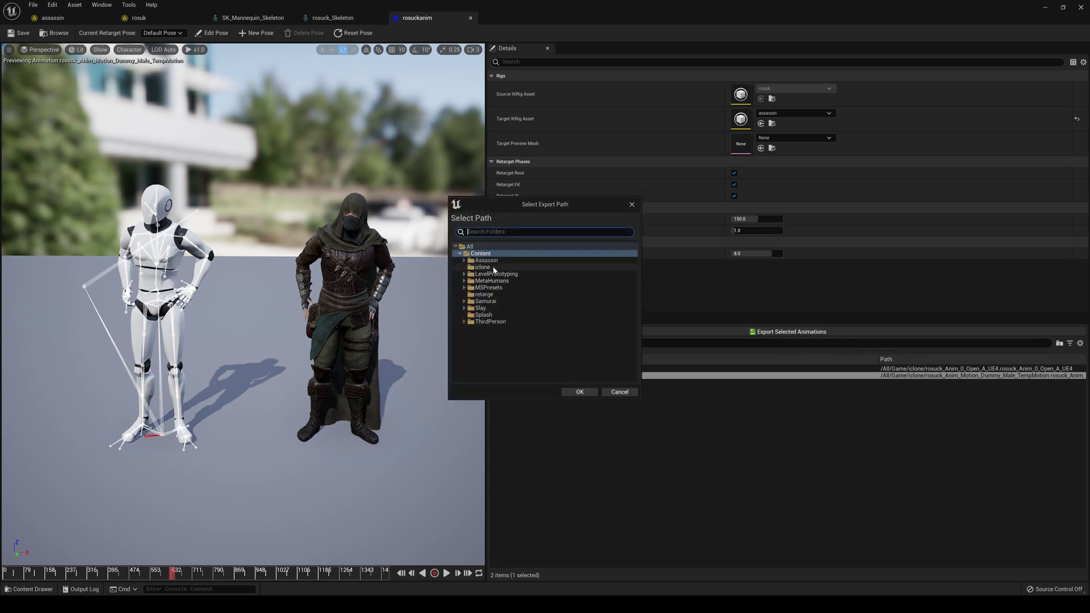
{"action": "left_click", "coordinate": [493, 294]}
{"action": "left_click", "coordinate": [580, 392]}
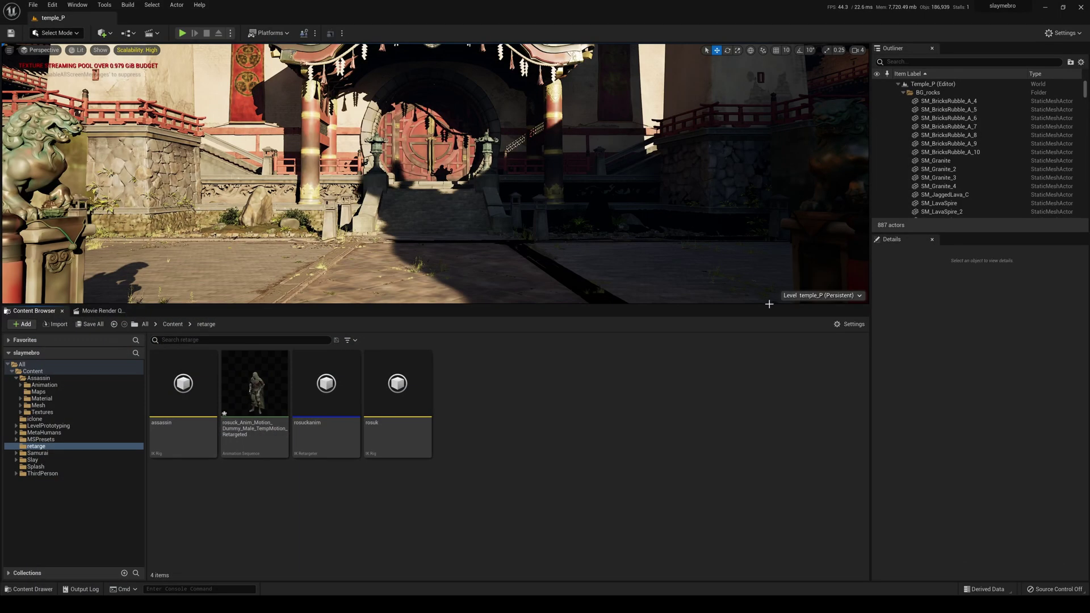
- Add a new level sequence to the temple_P level and save it under its default name
{"action": "left_click", "coordinate": [155, 38]}
{"action": "left_click", "coordinate": [432, 147]}
{"action": "left_click", "coordinate": [156, 35]}
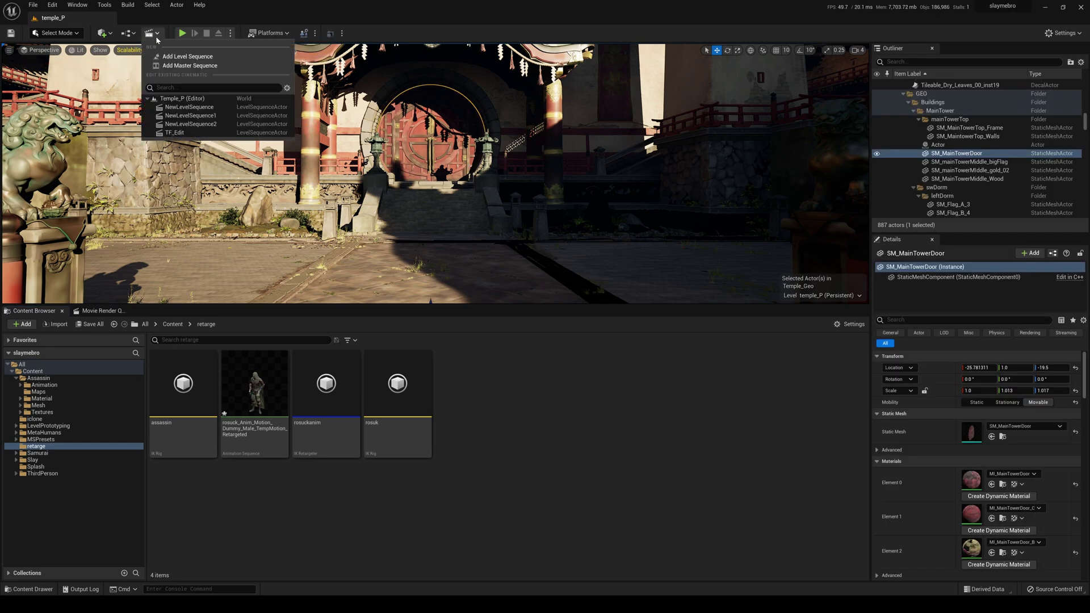
{"action": "left_click", "coordinate": [187, 57]}
{"action": "left_click", "coordinate": [736, 430]}
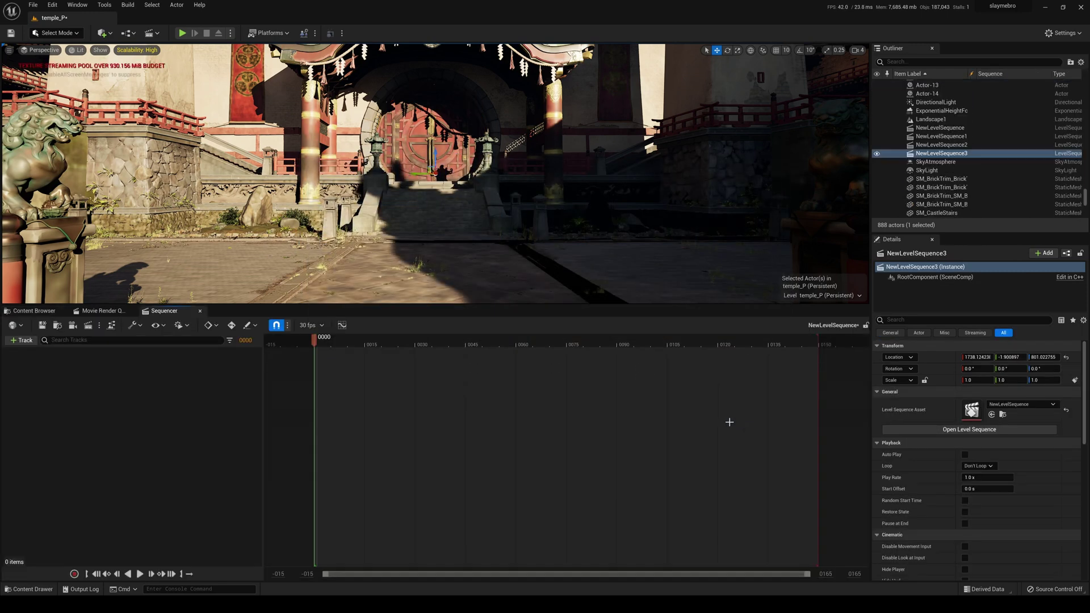
- Place the retargeted animation from the retarge folder on the ground before the temple steps and add that actor to the sequence
{"action": "left_click", "coordinate": [34, 310]}
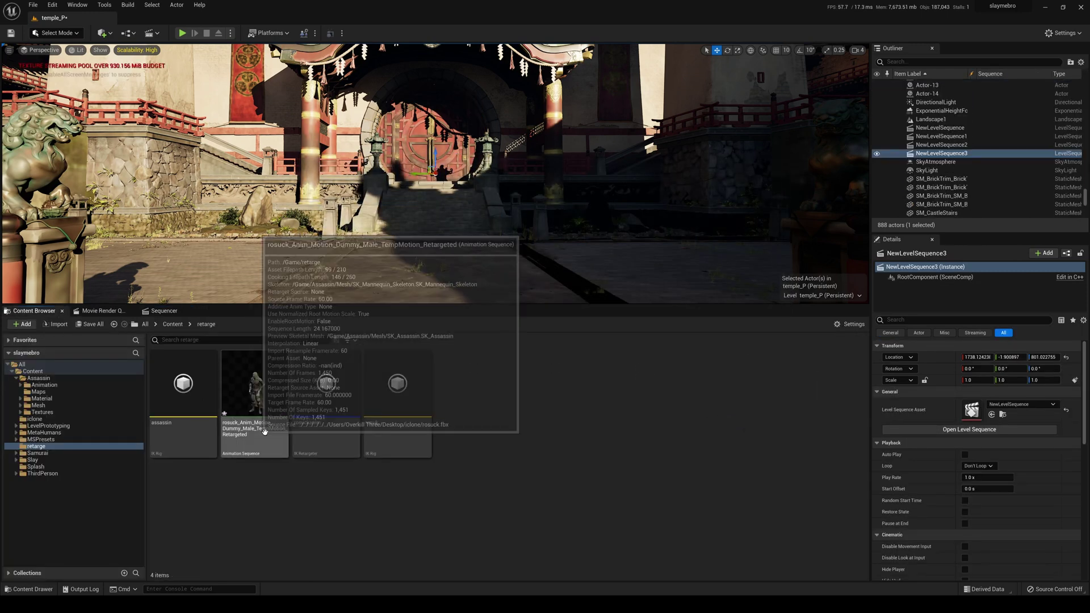
{"action": "left_click_drag", "start_coordinate": [254, 391], "coordinate": [446, 294]}
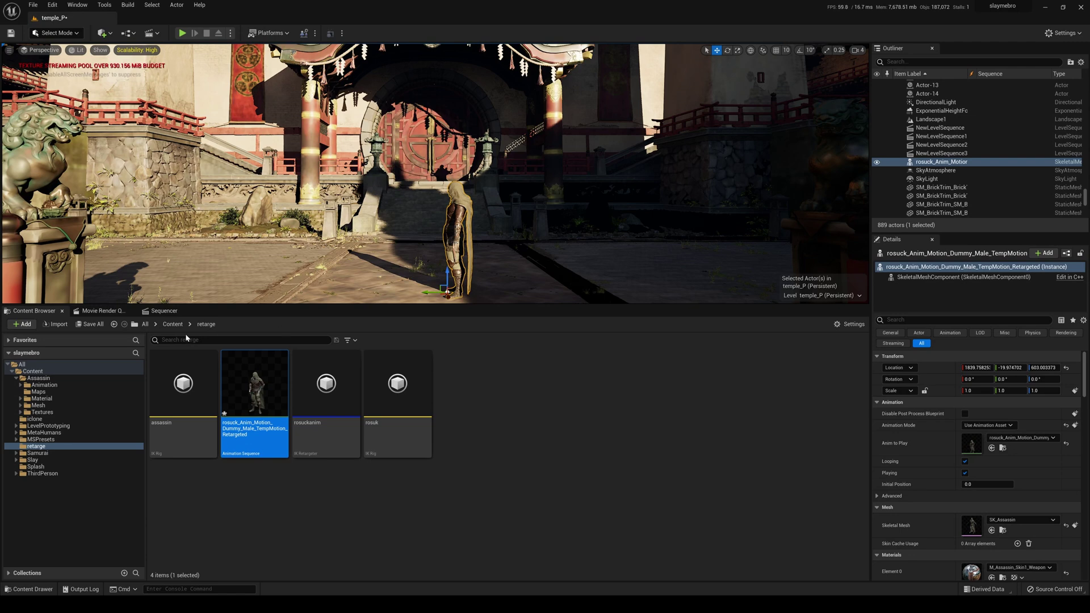
{"action": "left_click", "coordinate": [163, 311]}
{"action": "left_click", "coordinate": [22, 340]}
{"action": "mouse_move", "coordinate": [68, 354]}
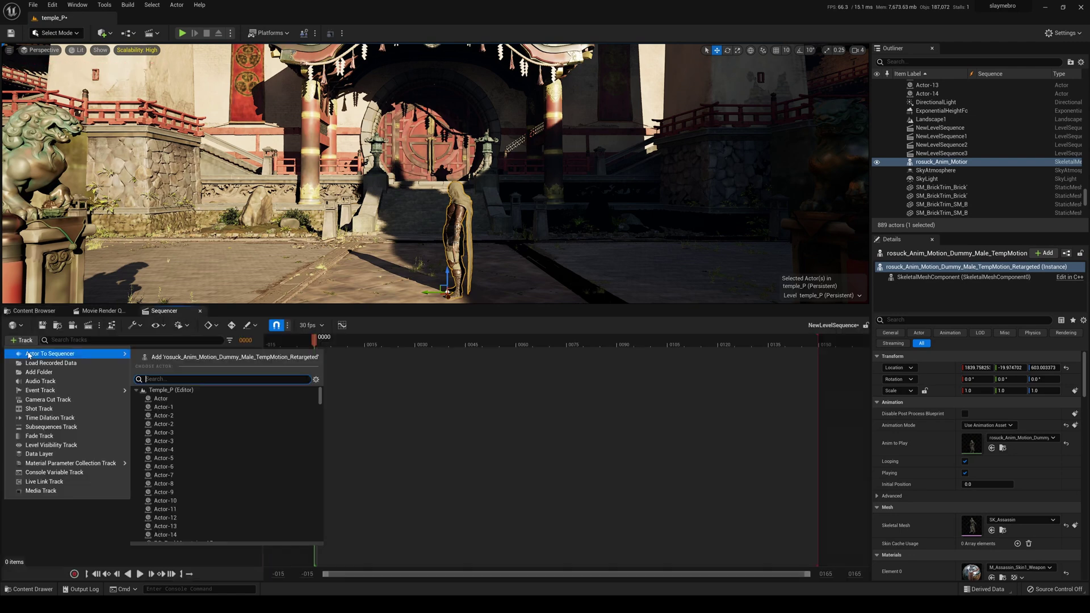
{"action": "left_click", "coordinate": [190, 358]}
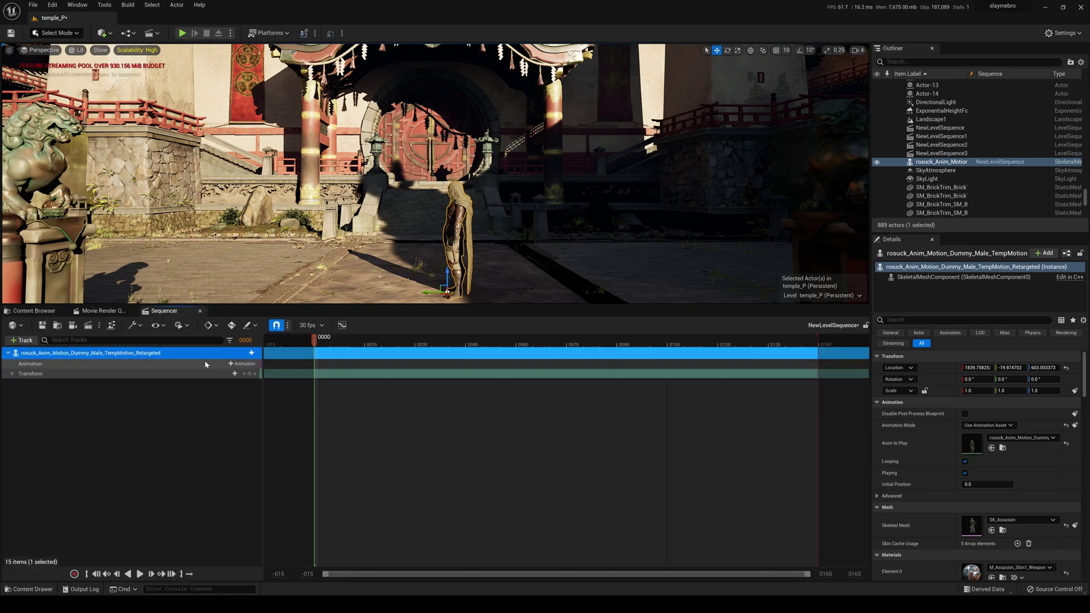
- Assign rosuck_Anim_Motion_Dummy_Male_TempMotion_Retargeted to the assassin's animation track at frame 0
{"action": "left_click", "coordinate": [237, 364]}
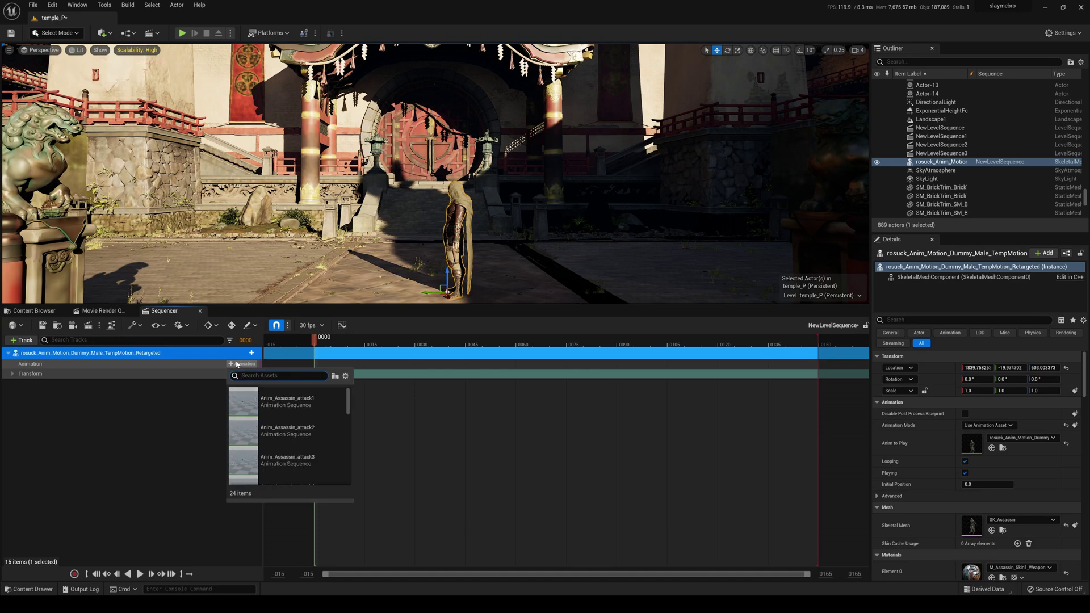
{"action": "type", "text": "ros"}
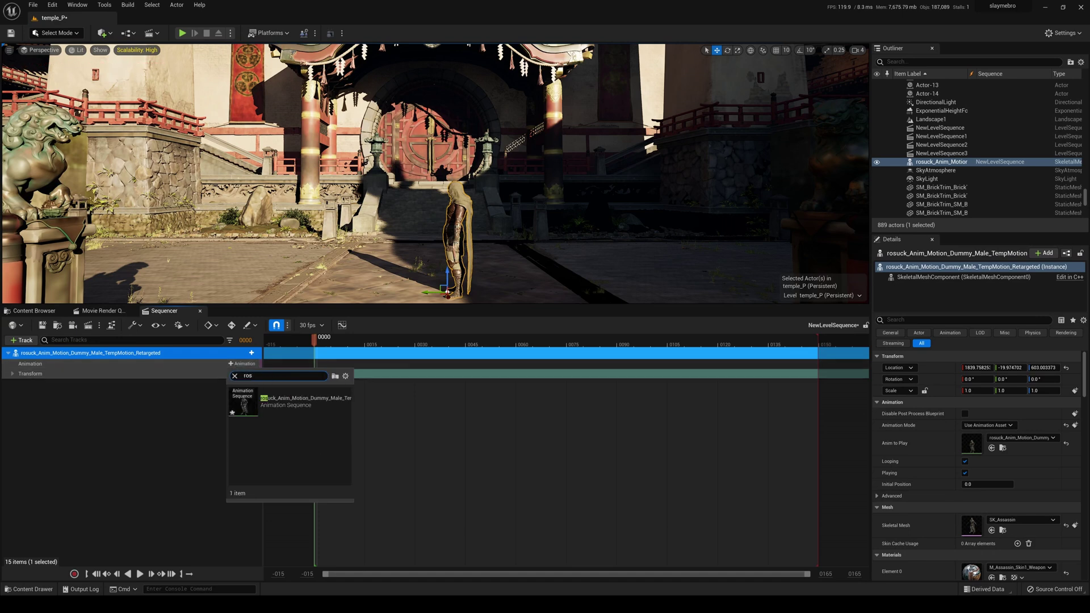
{"action": "left_click", "coordinate": [301, 401]}
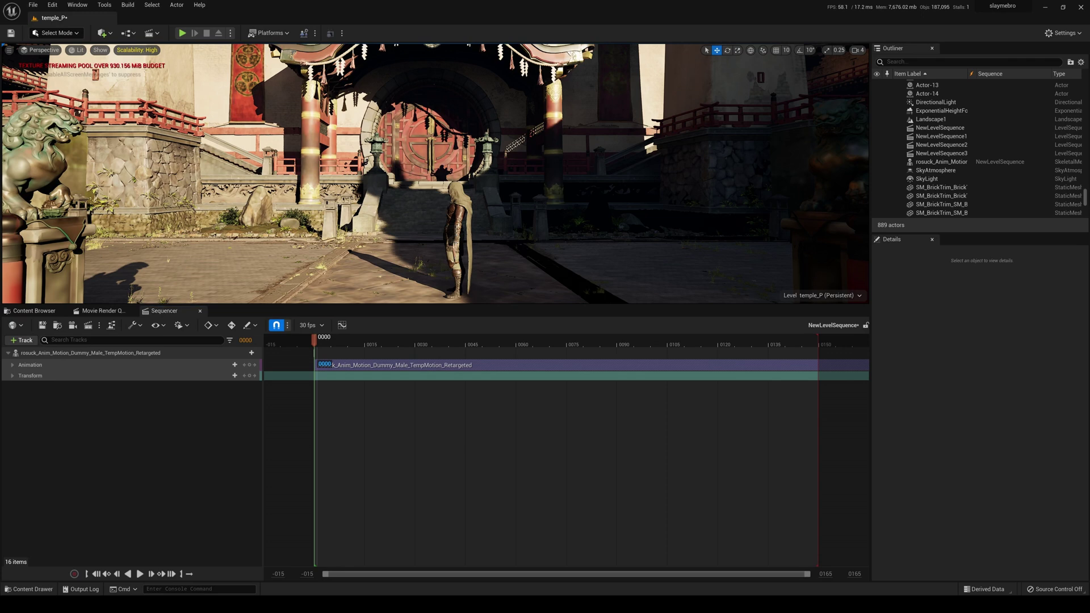
- Rotate the assassin about -95° around the vertical axis to face the camera
{"action": "left_click", "coordinate": [461, 244]}
{"action": "key", "text": "e"}
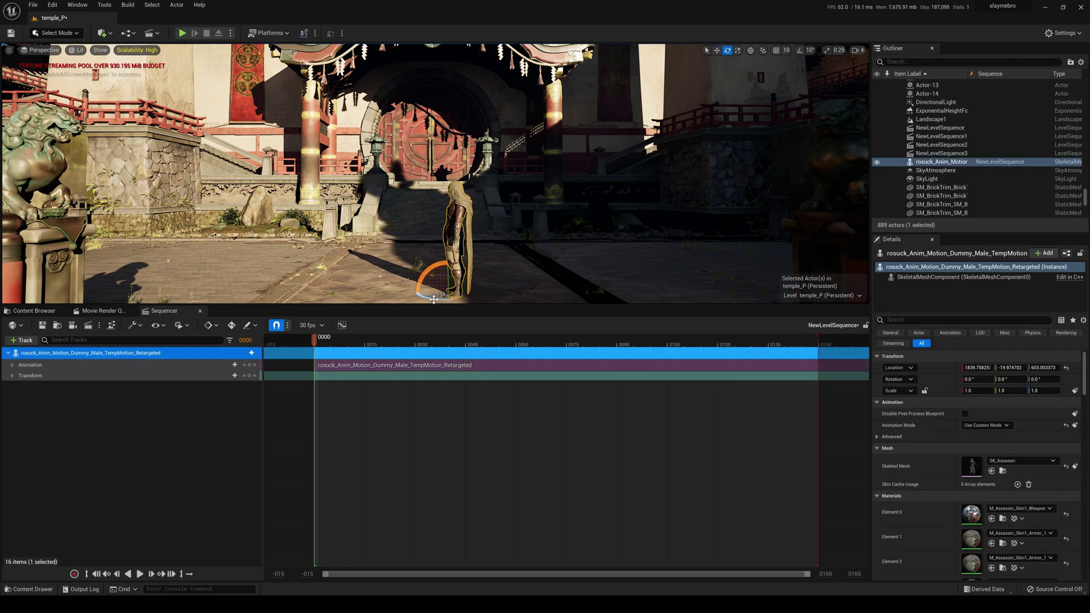
{"action": "left_click_drag", "start_coordinate": [434, 300], "coordinate": [436, 298]}
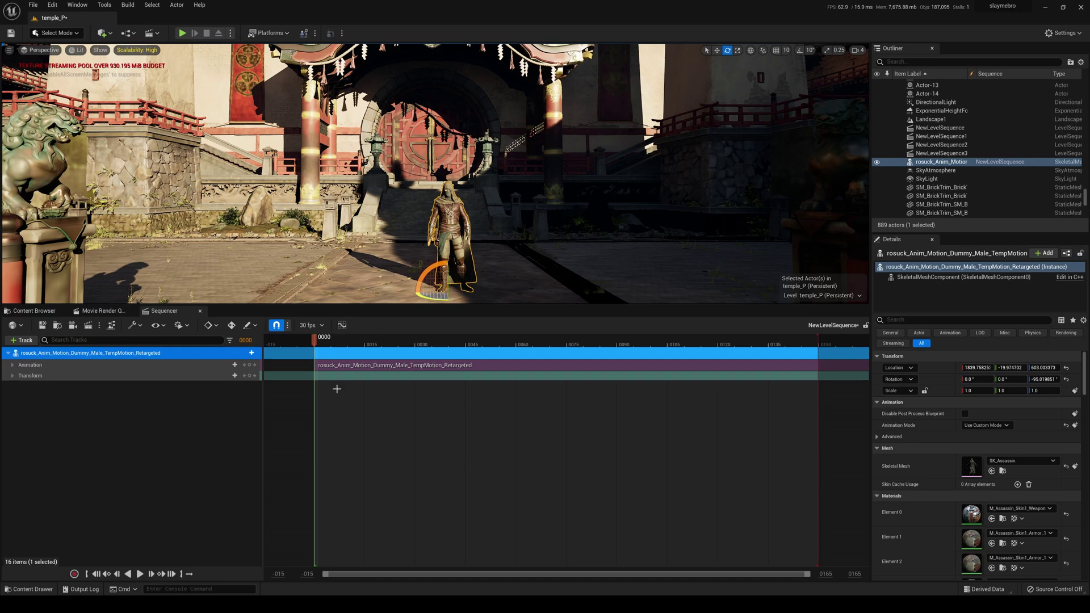
- Extend the sequence's playback range to the end of the animation clip and play the motion, pausing it partway through
{"action": "scroll", "coordinate": [588, 437], "scroll_direction": "down", "scroll_amount": 3, "text": "ctrl"}
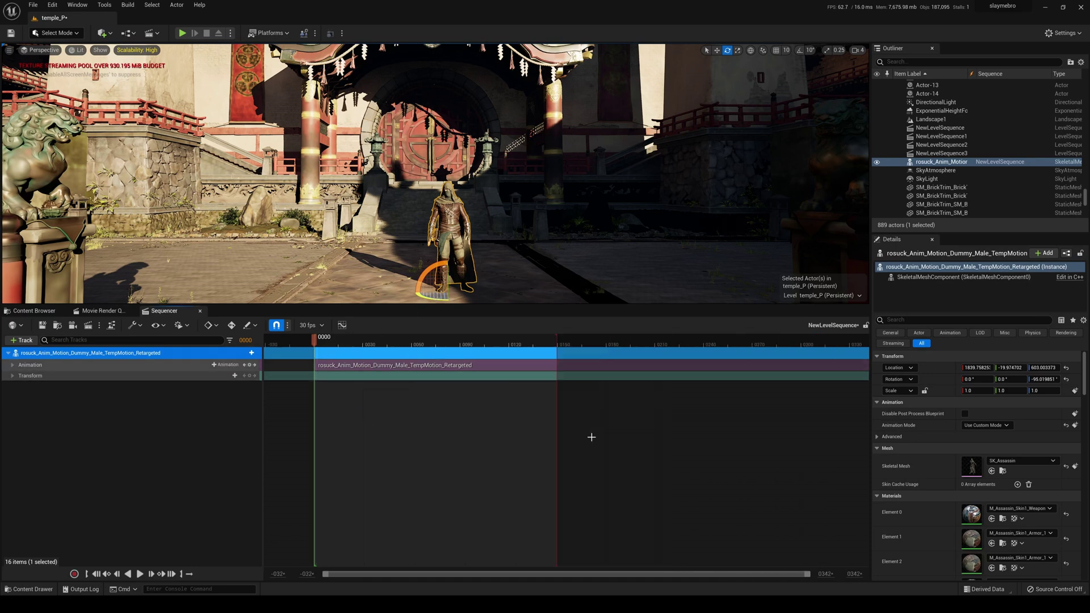
{"action": "scroll", "coordinate": [592, 437], "scroll_direction": "down", "scroll_amount": 5, "text": "ctrl"}
{"action": "mouse_move", "coordinate": [393, 338]}
{"action": "left_mouse_down"}
{"action": "mouse_move", "coordinate": [733, 338]}
{"action": "mouse_move", "coordinate": [707, 338]}
{"action": "left_mouse_up"}
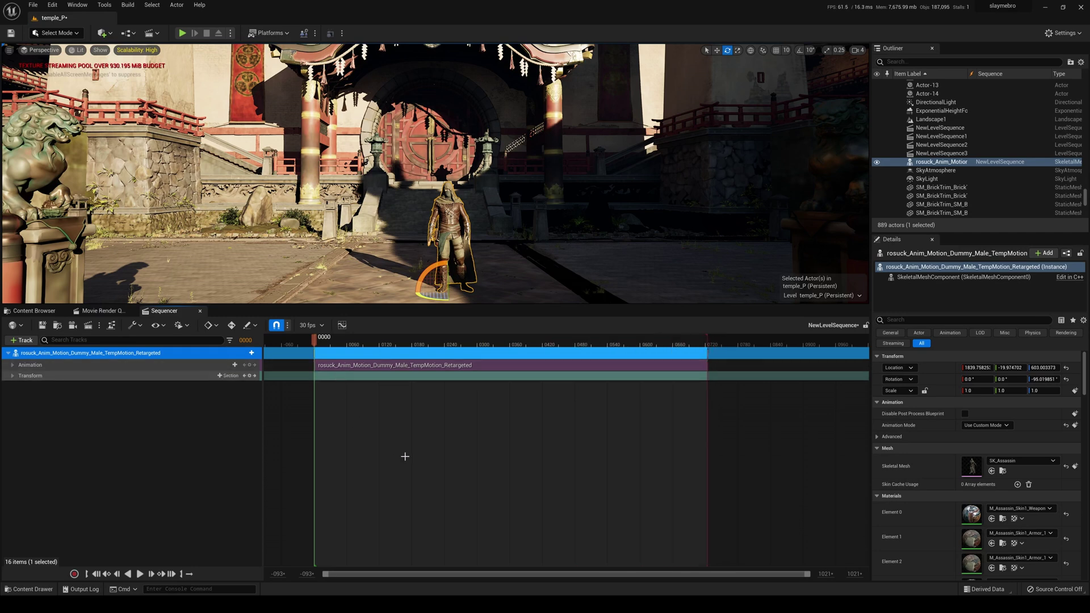
{"action": "key", "text": "space"}
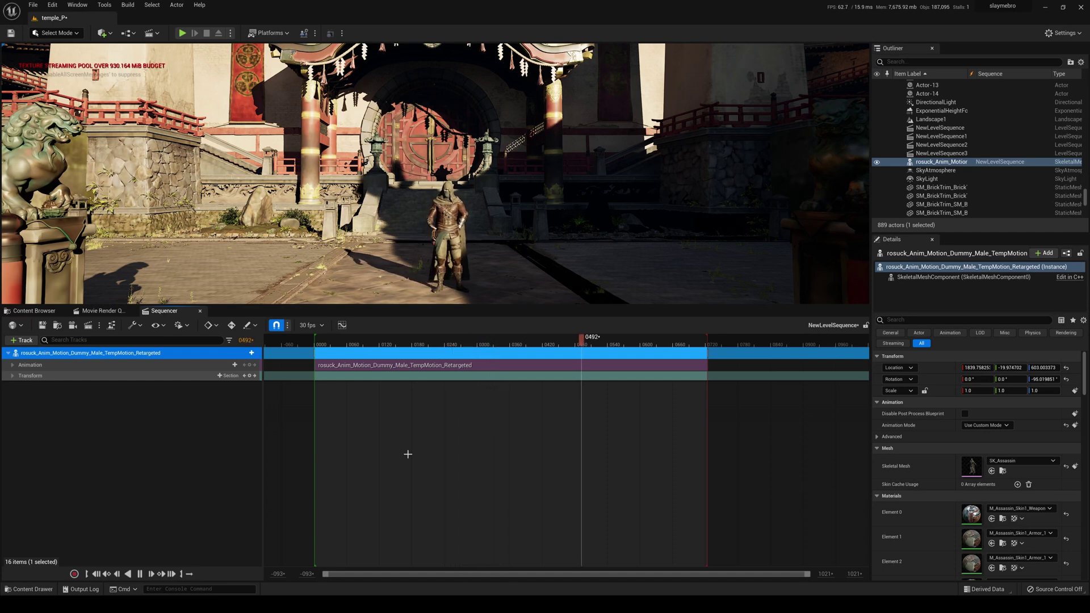
{"action": "key", "text": "space"}
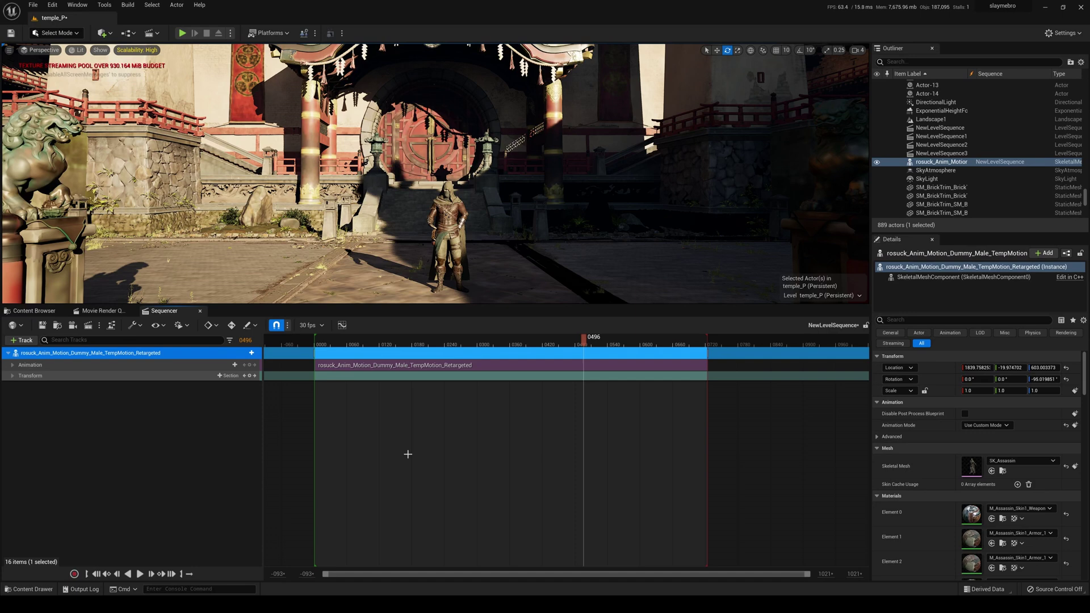